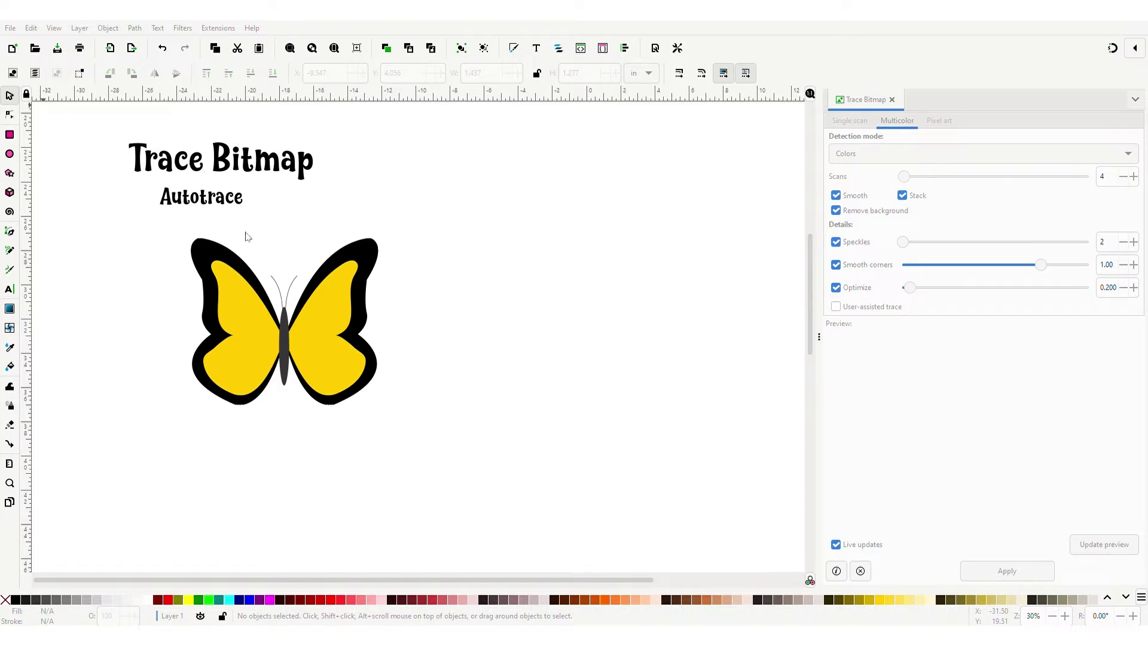
Step: Bring back the deleted small butterfly image and delete it again
key(ctrl+z)
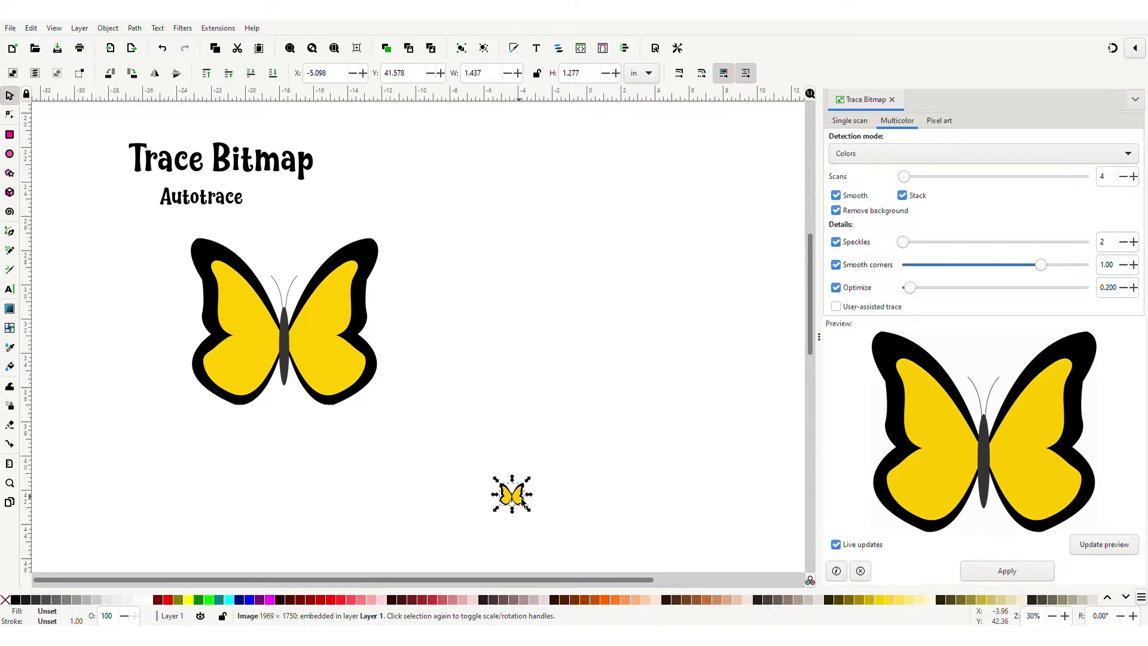
key(Delete)
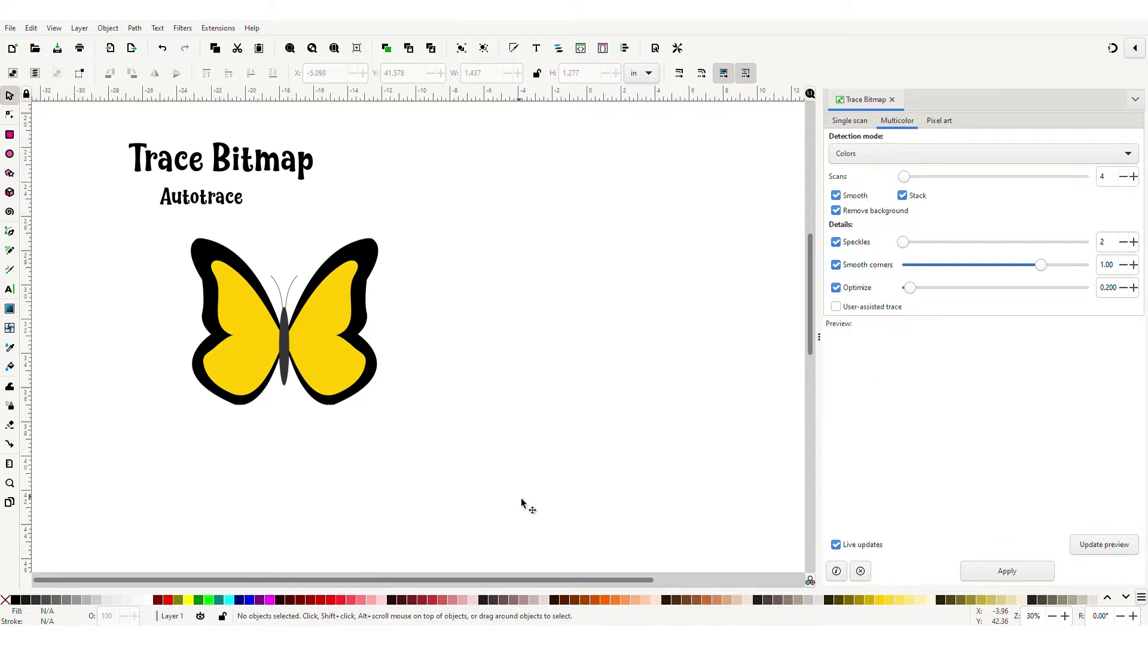
Step: Trace the large butterfly image in multicolor with Colors detection, 4 scans and smoothing on, and move the tracing beside the original
click(307, 358)
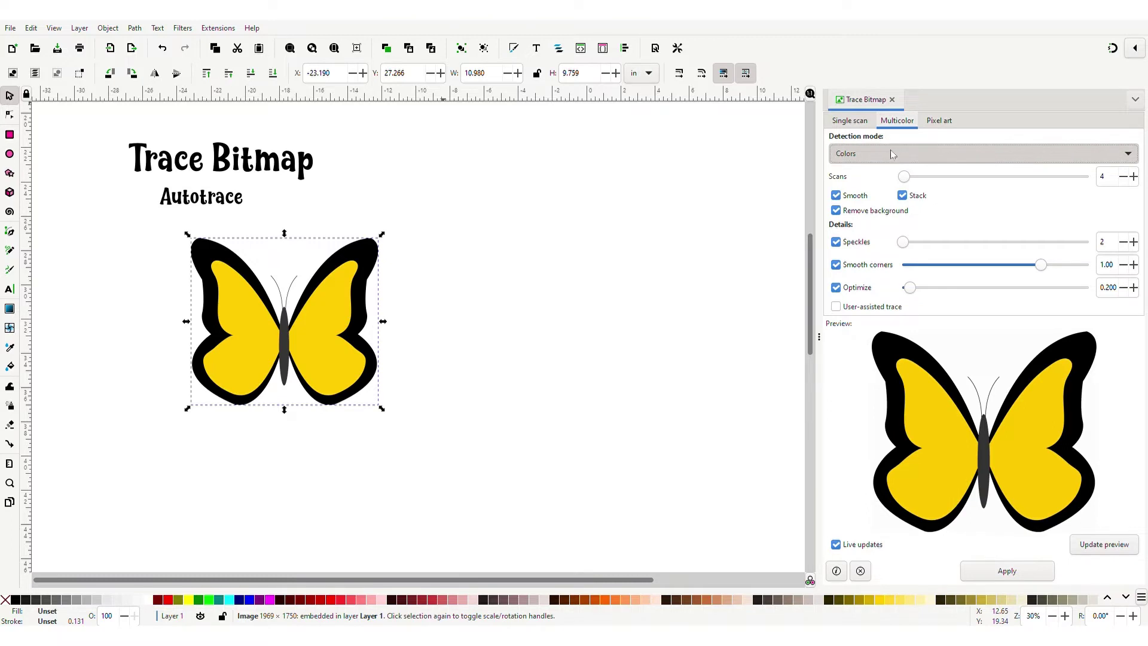
click(902, 195)
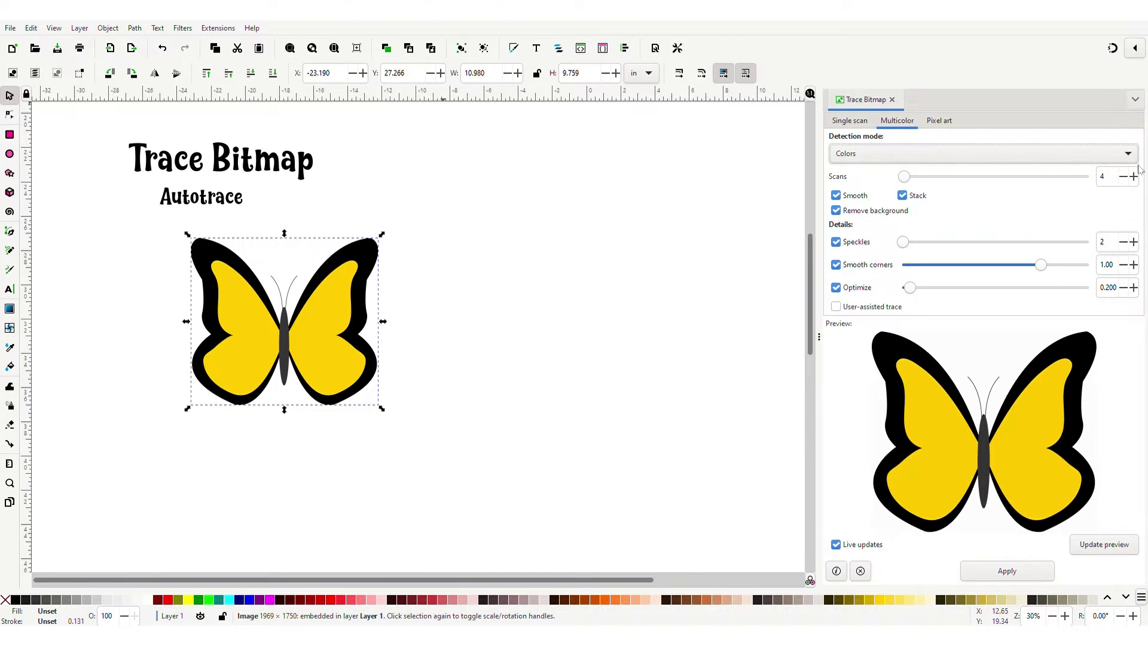
click(837, 196)
click(837, 196)
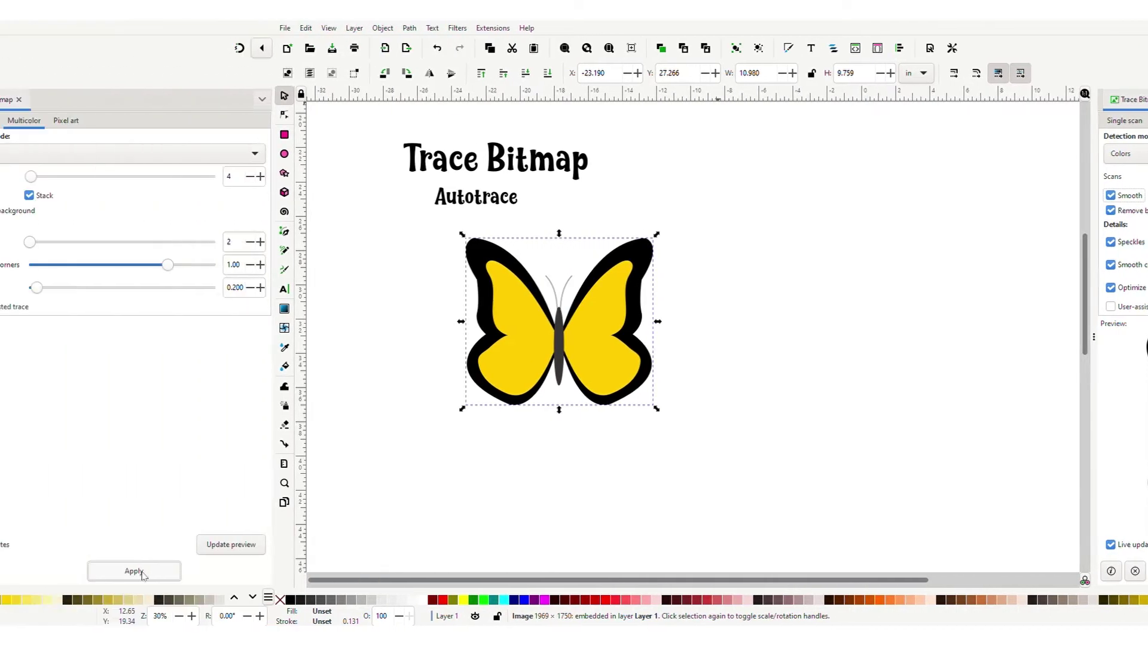
click(1007, 570)
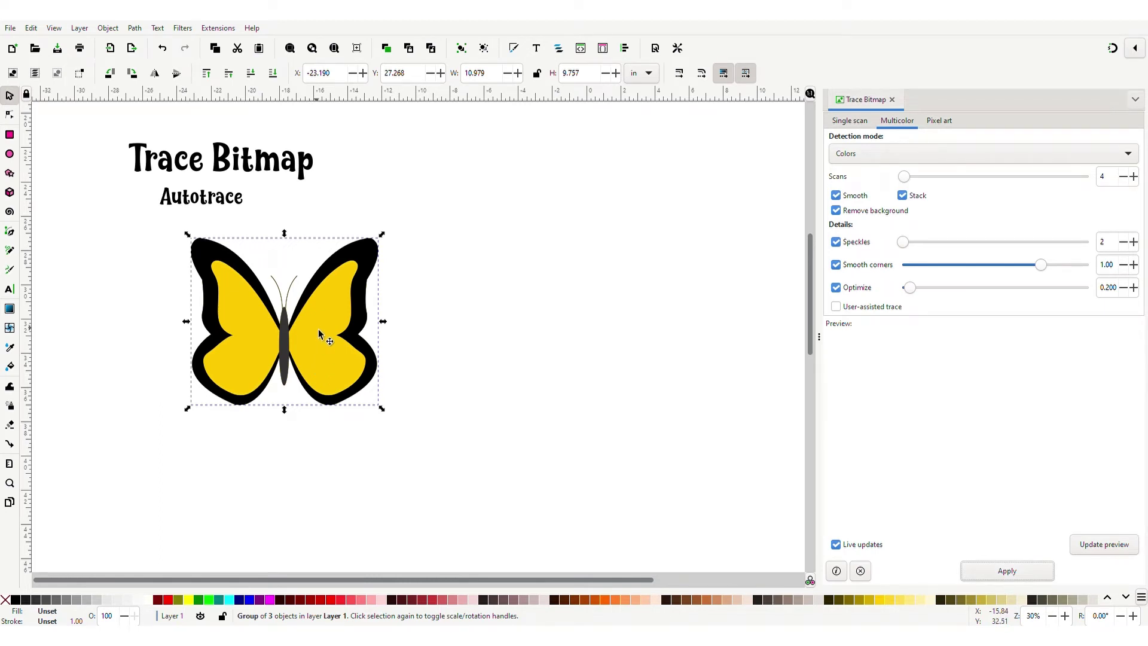
drag(318, 329, 585, 323)
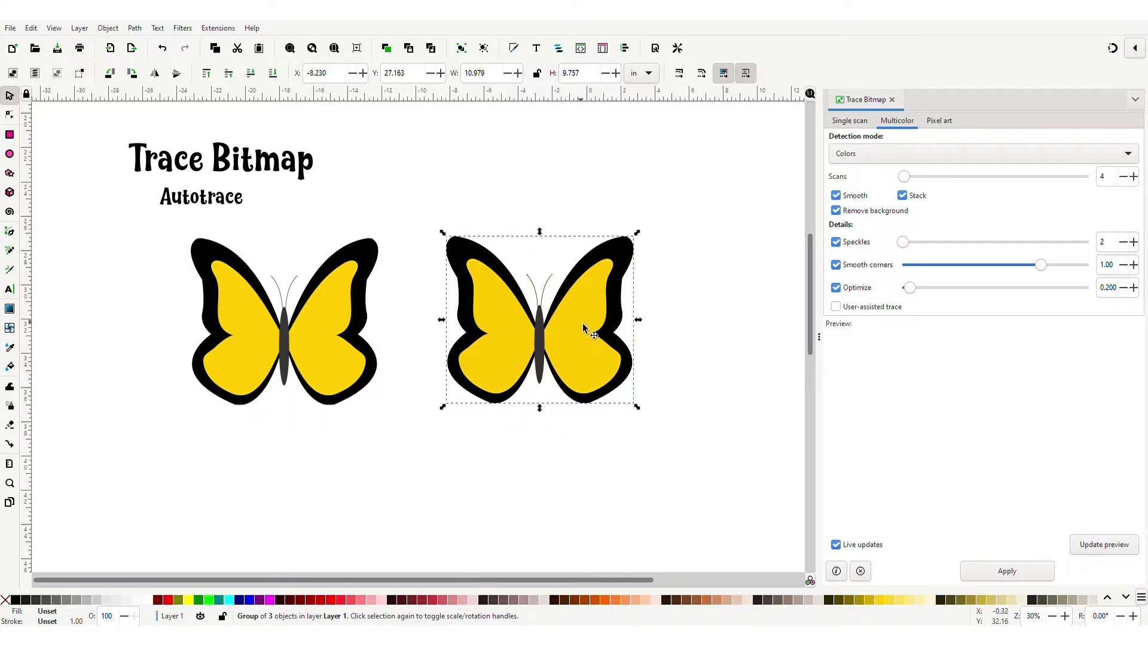
Step: Inspect the traced butterfly's nodes with the Node tool and compare them with the original bitmap
click(9, 116)
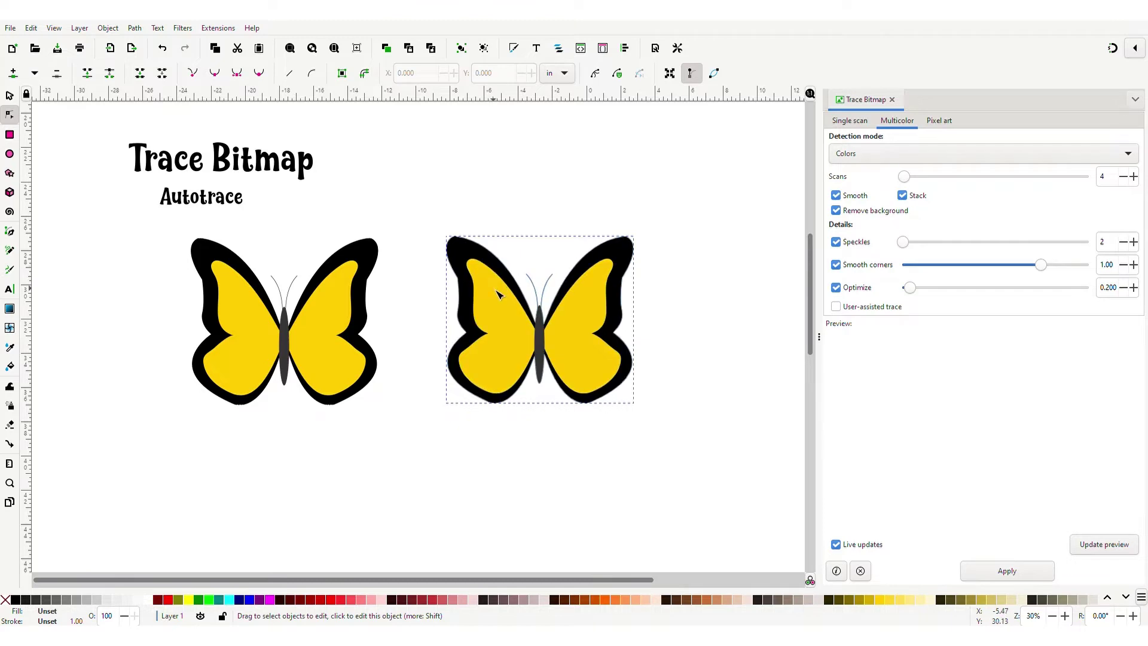
click(498, 291)
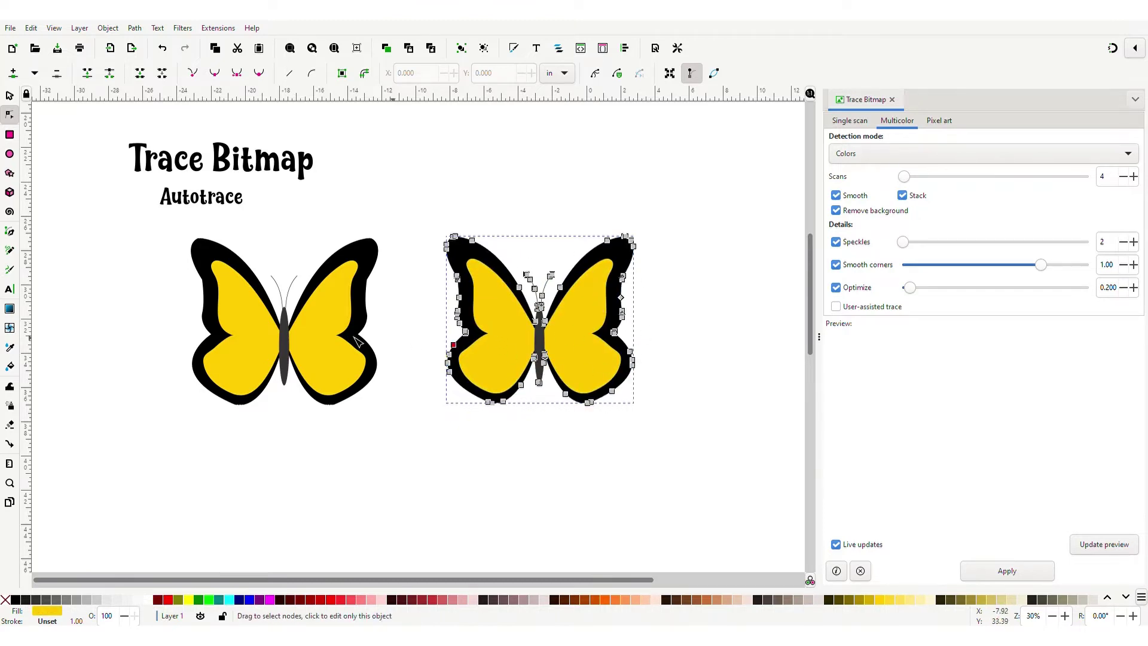
click(309, 341)
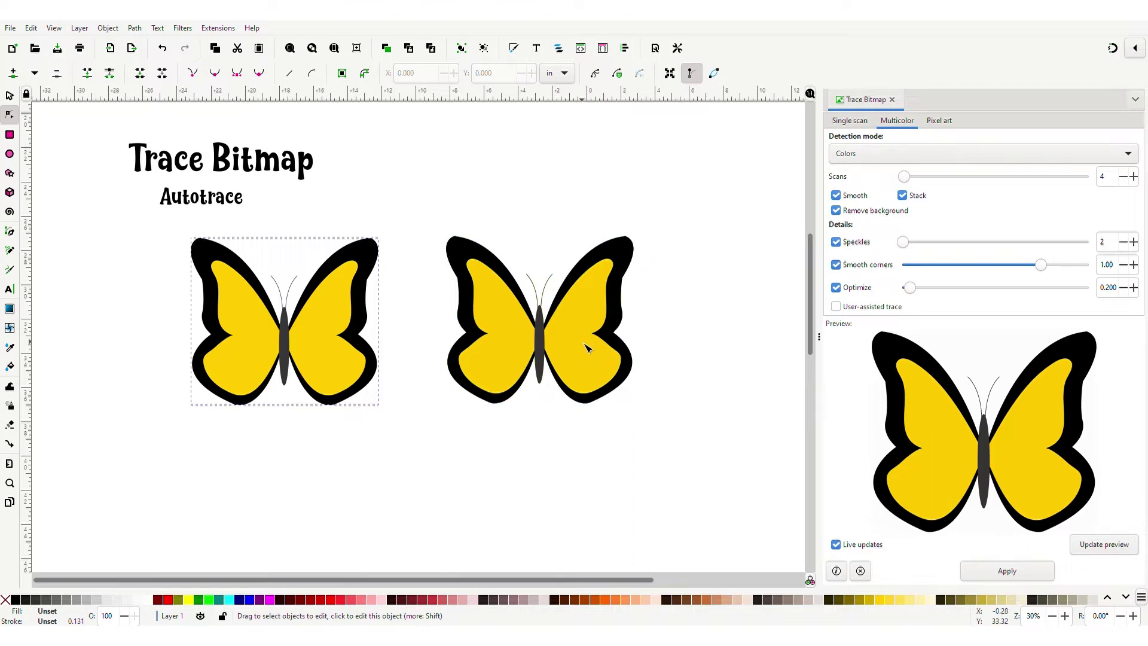
Step: Move the traced butterfly group below the "Changing Colors" heading
scroll(586, 347, right, 10)
key(s)
mouse_move(214, 340)
mouse_down()
mouse_move(440, 303)
mouse_move(604, 321)
mouse_move(581, 342)
mouse_up()
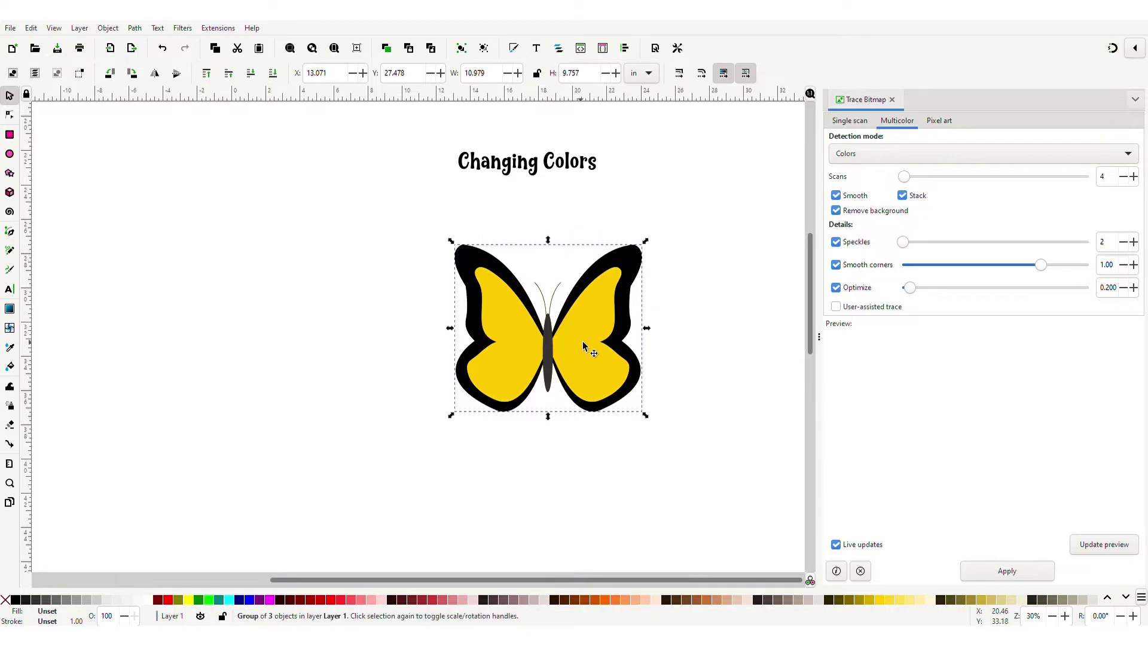
Step: Recolor the traced butterfly's wing borders cyan and its inner wing areas teal without ungrouping
click(10, 115)
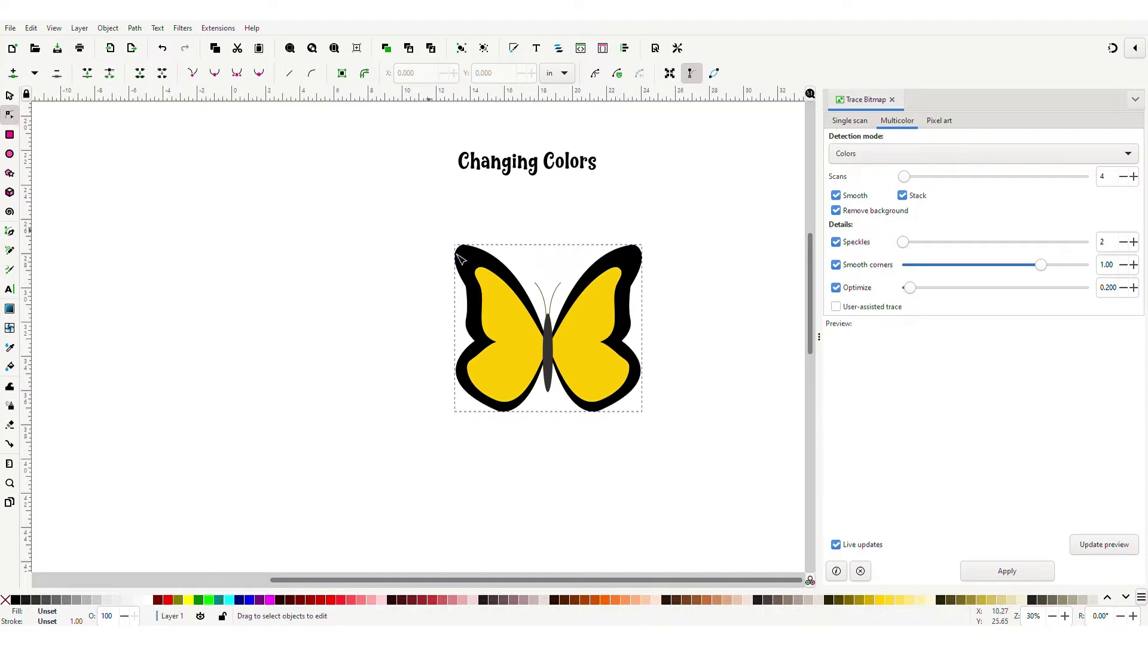
click(503, 326)
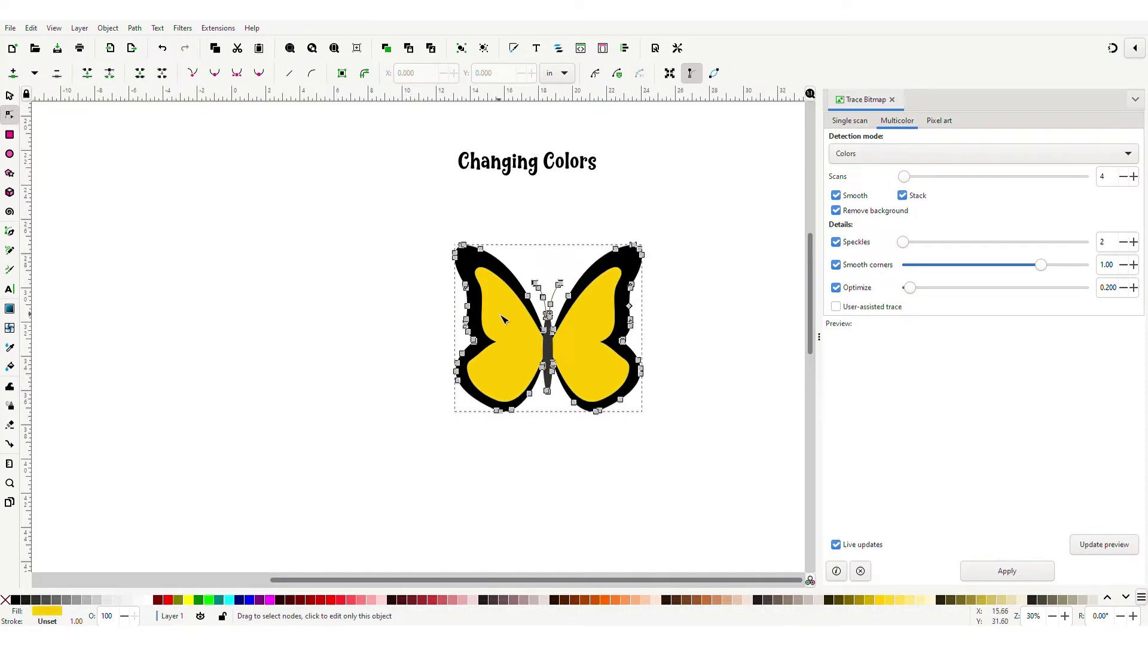
click(488, 274)
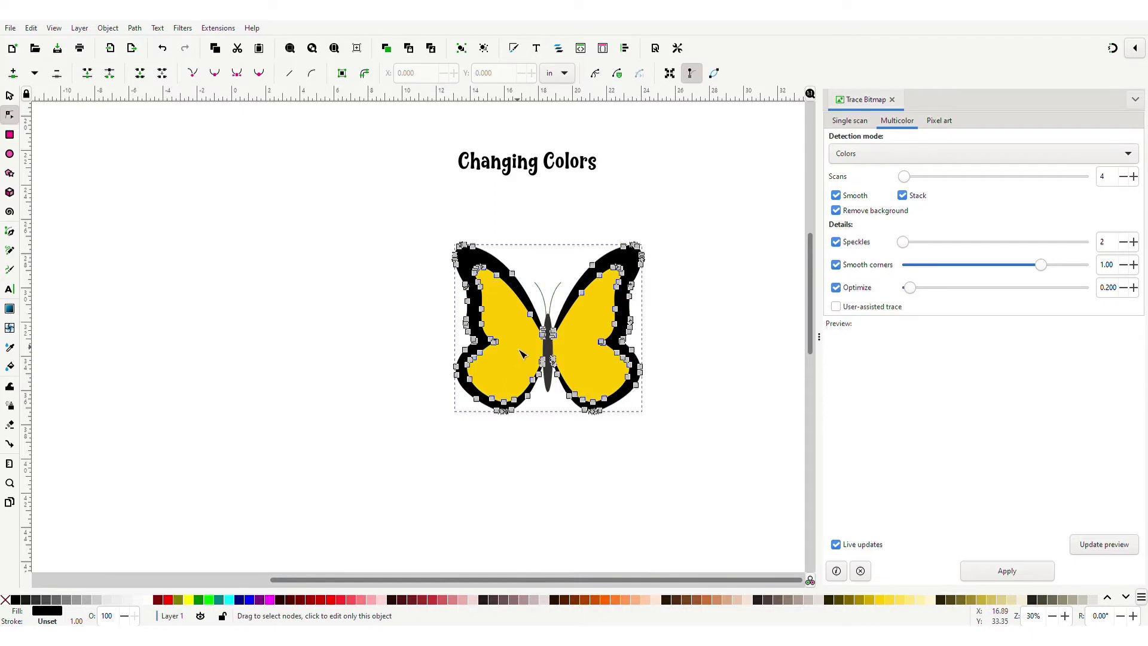
click(229, 600)
click(218, 600)
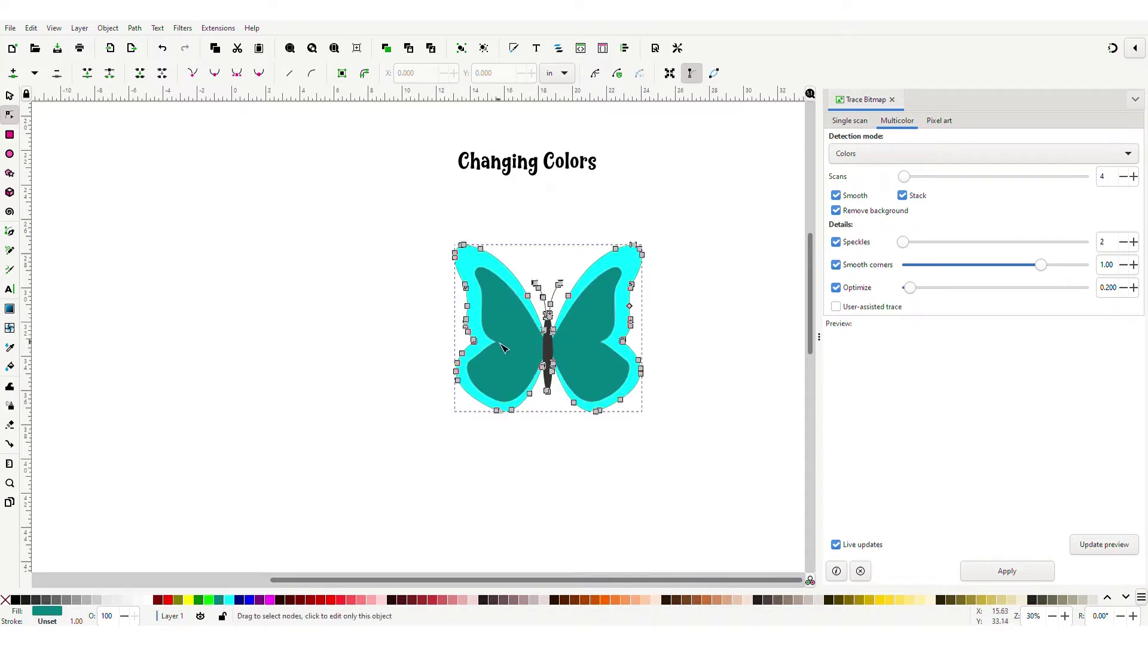
Step: Recolor the butterfly's body and antennae yellow, and shift the whole butterfly slightly up and to the left
click(552, 355)
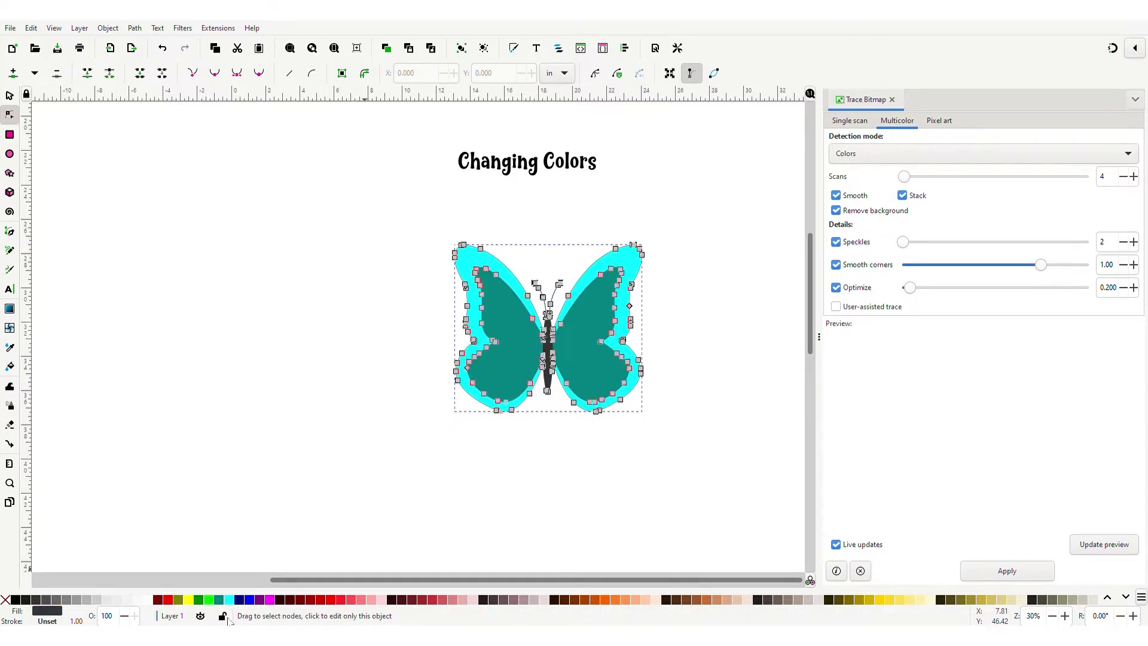
click(189, 600)
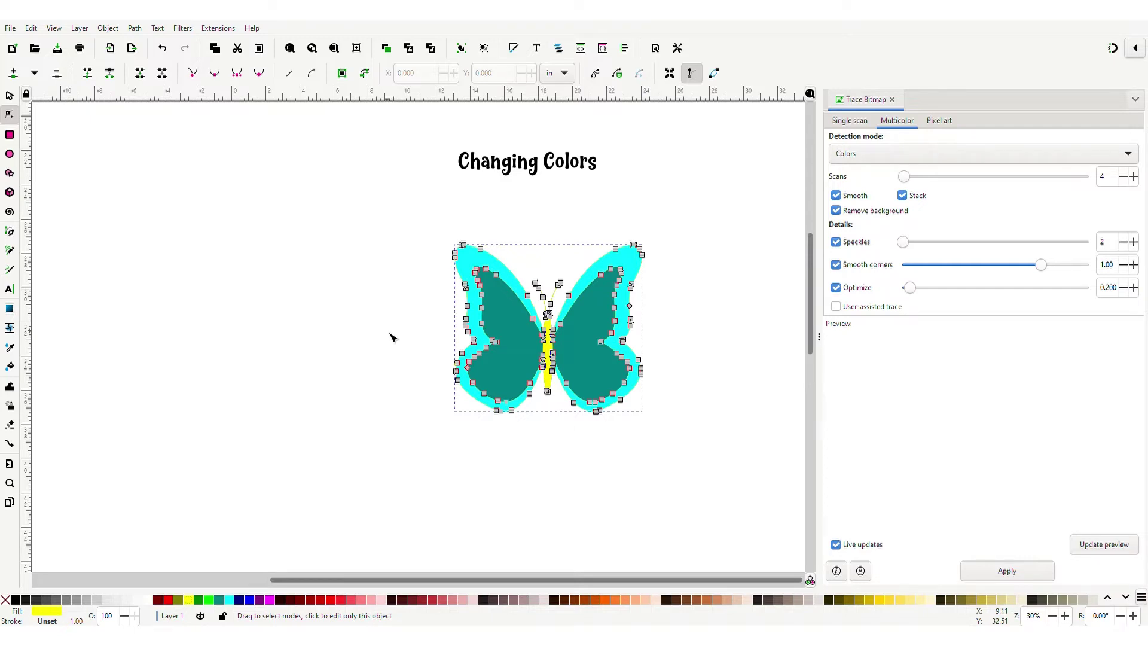
key(s)
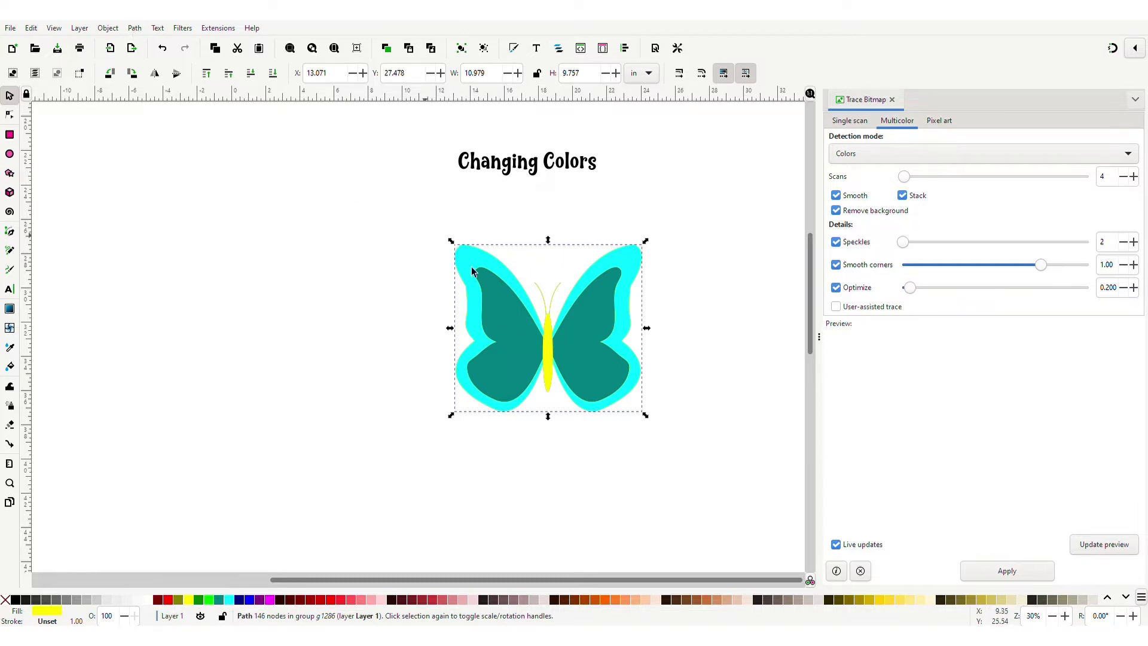
mouse_move(502, 322)
mouse_down()
mouse_move(482, 301)
mouse_move(422, 294)
mouse_move(470, 302)
mouse_up()
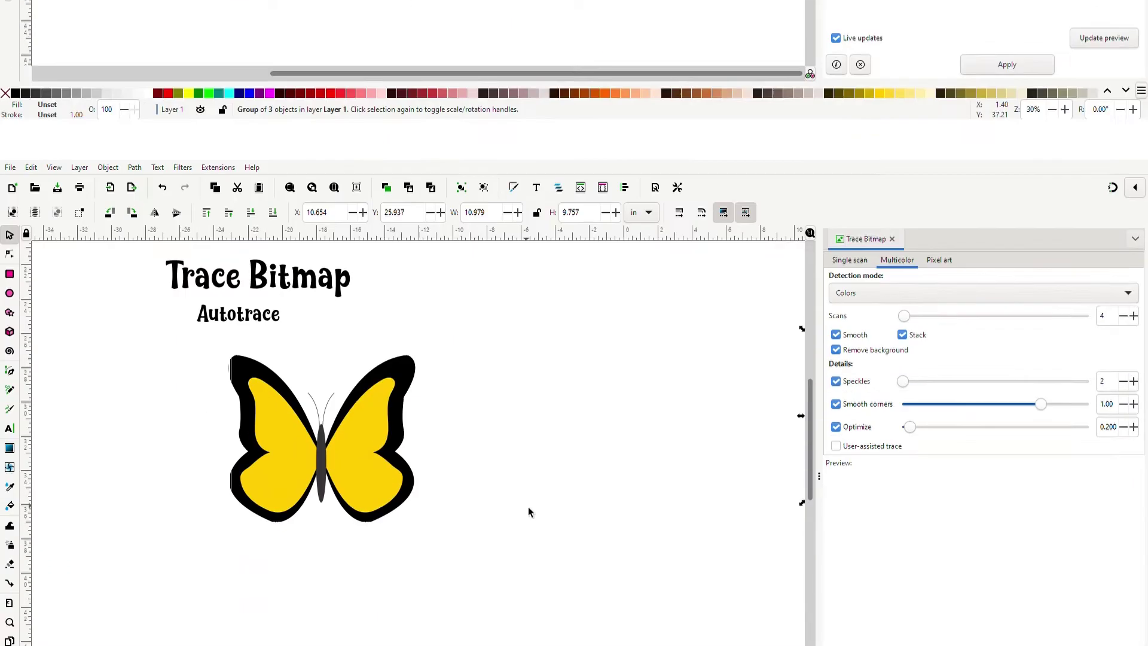
Step: Enlarge the butterfly image under the "Trace using Bezier Tool" heading proportionally around its center to about 18.8 in wide
scroll(460, 344, down, 10)
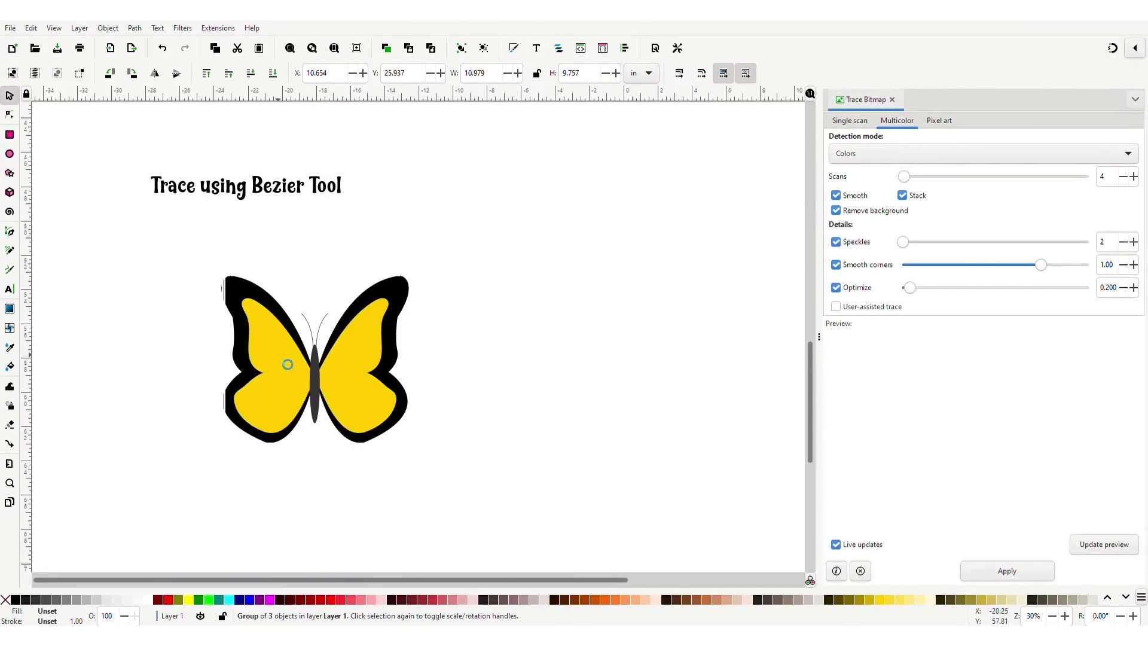
click(285, 363)
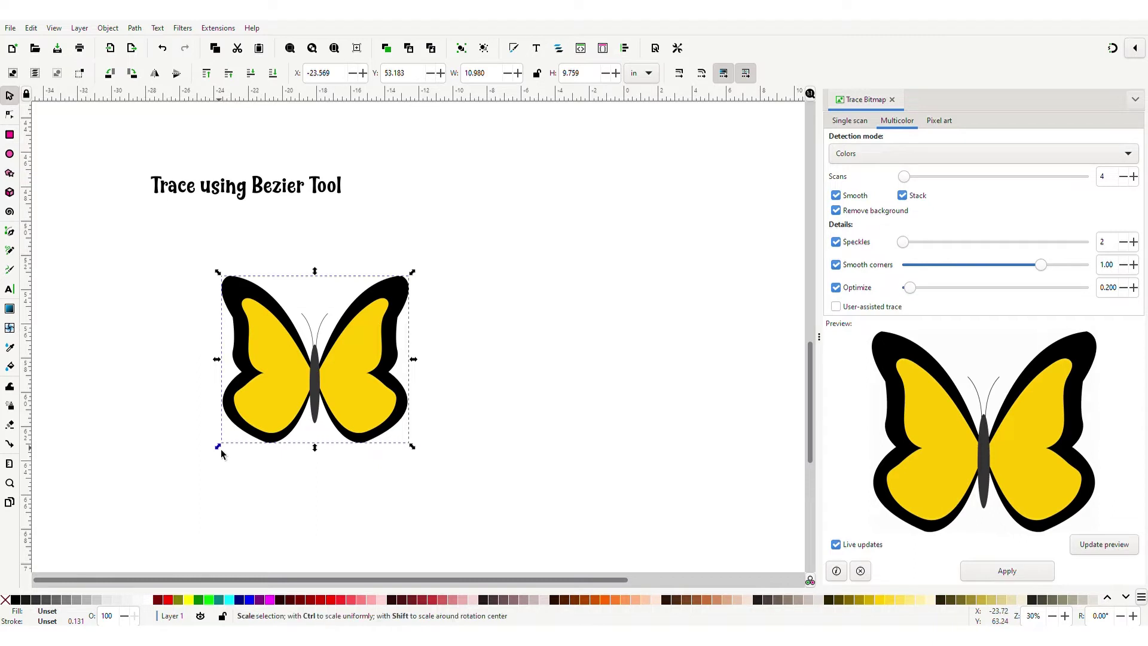
drag(219, 452, 122, 524)
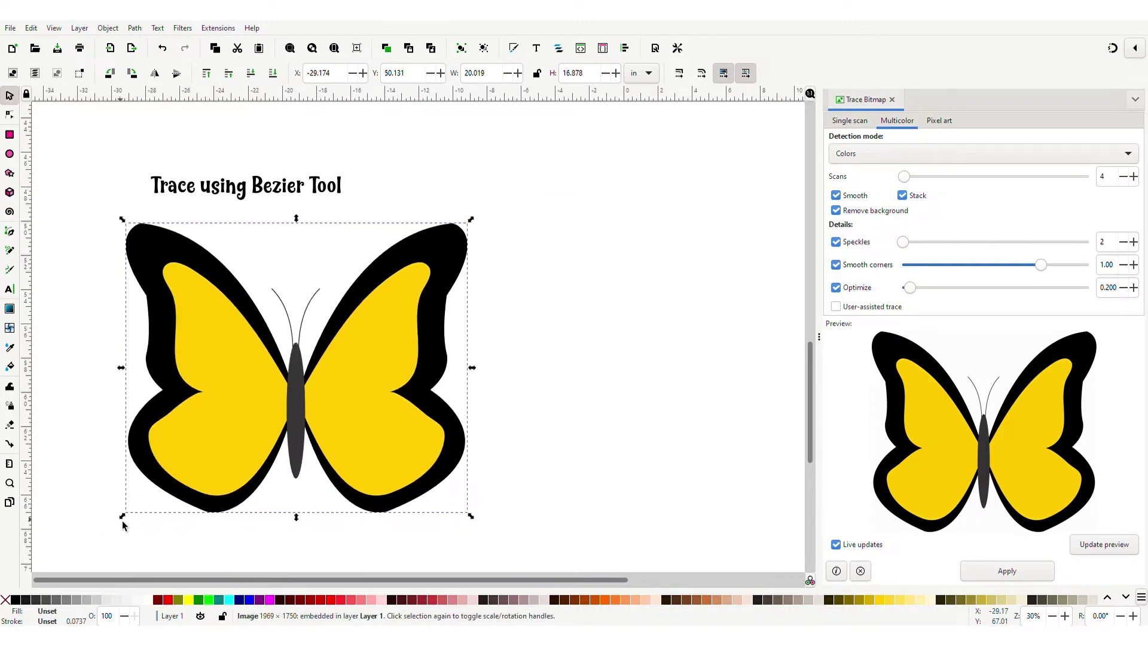
key(ctrl+z)
key(ctrl+z)
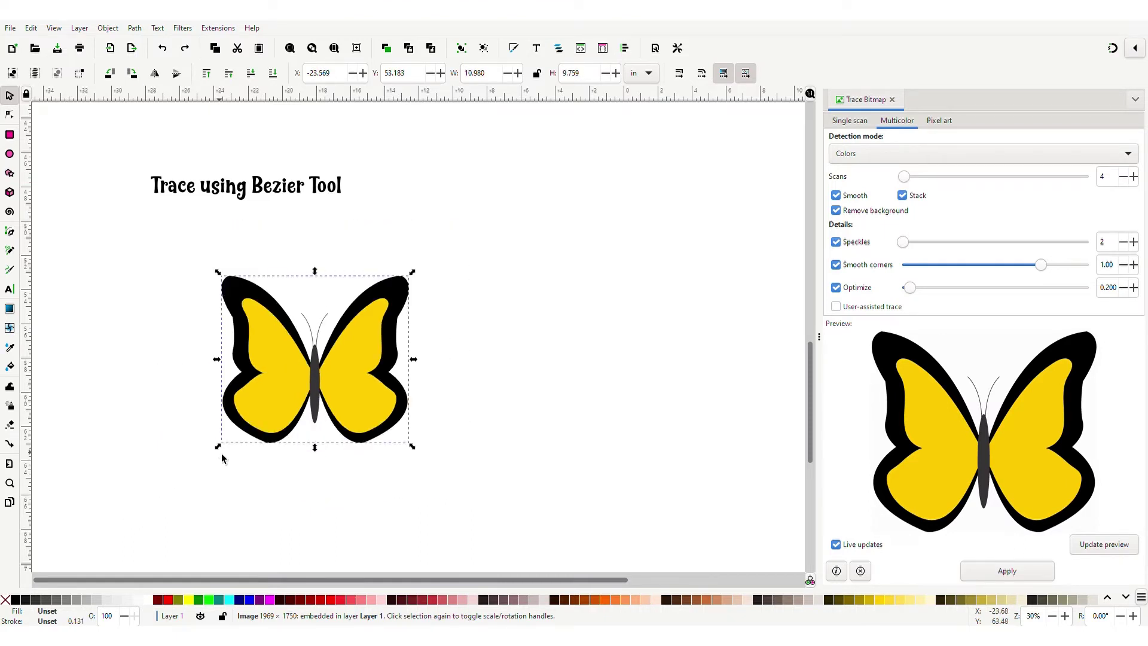
drag(218, 448, 152, 516)
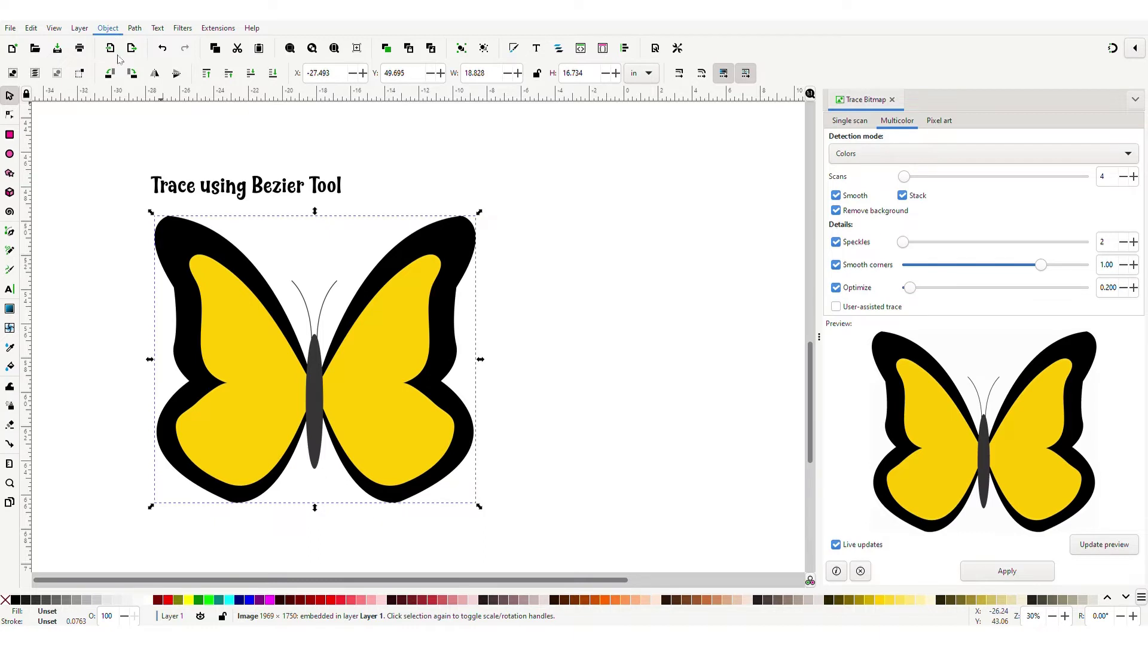
Step: Lower the enlarged butterfly image's opacity to 45.6% and activate the Pen tool near its wing
key(ctrl+shift+f)
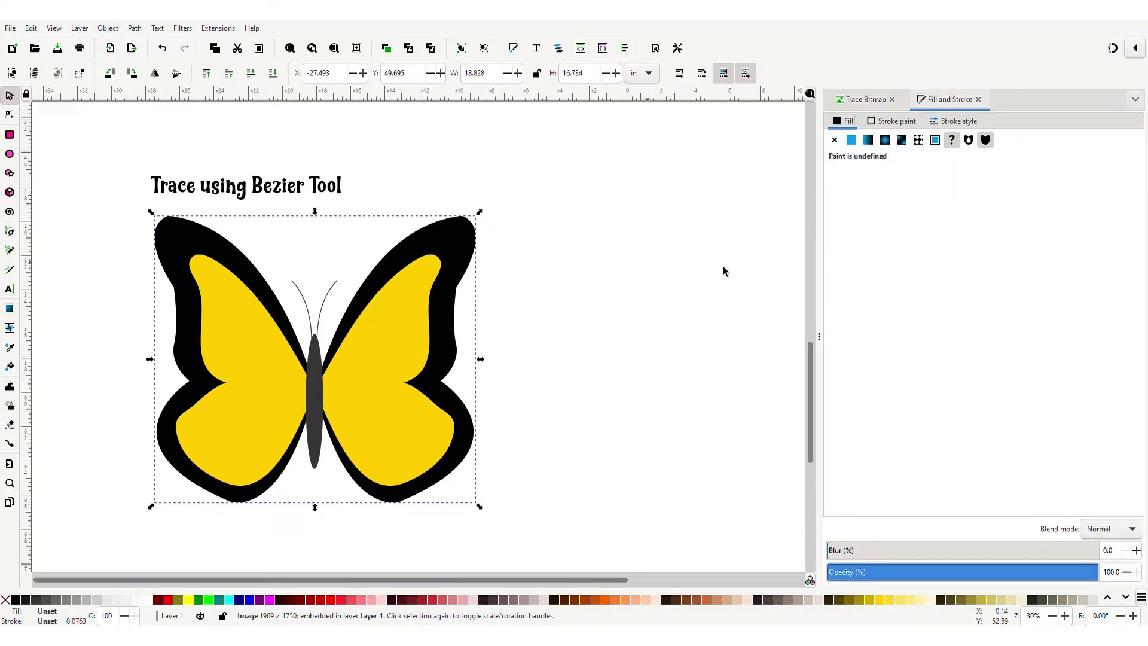
click(955, 572)
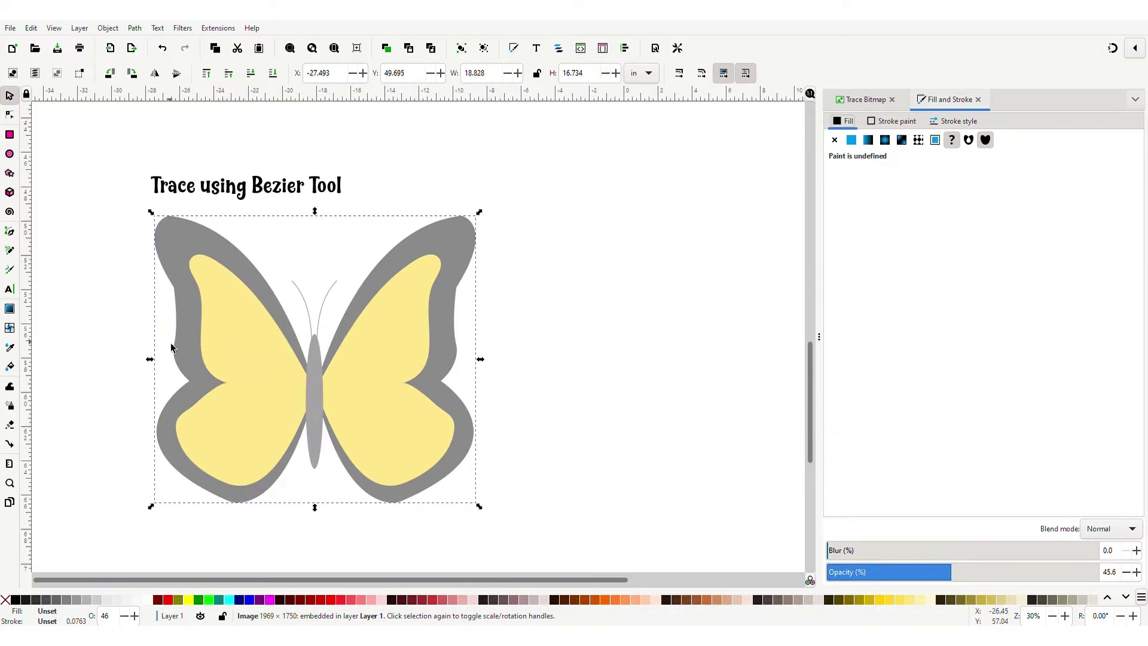
click(8, 232)
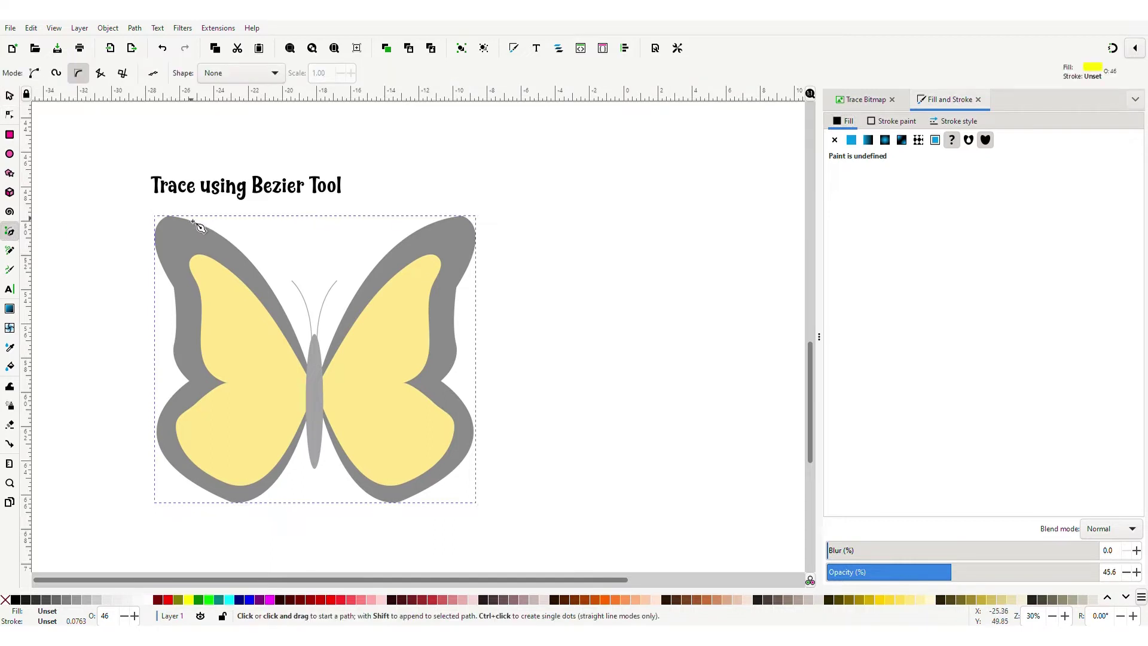
key(plus)
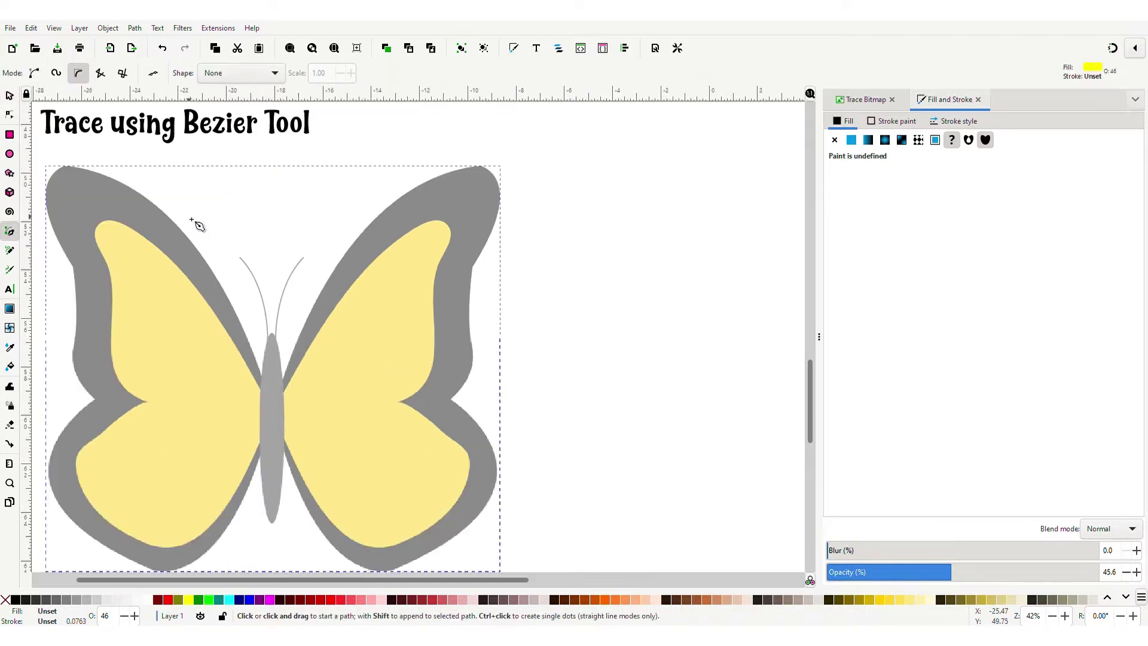
key(plus)
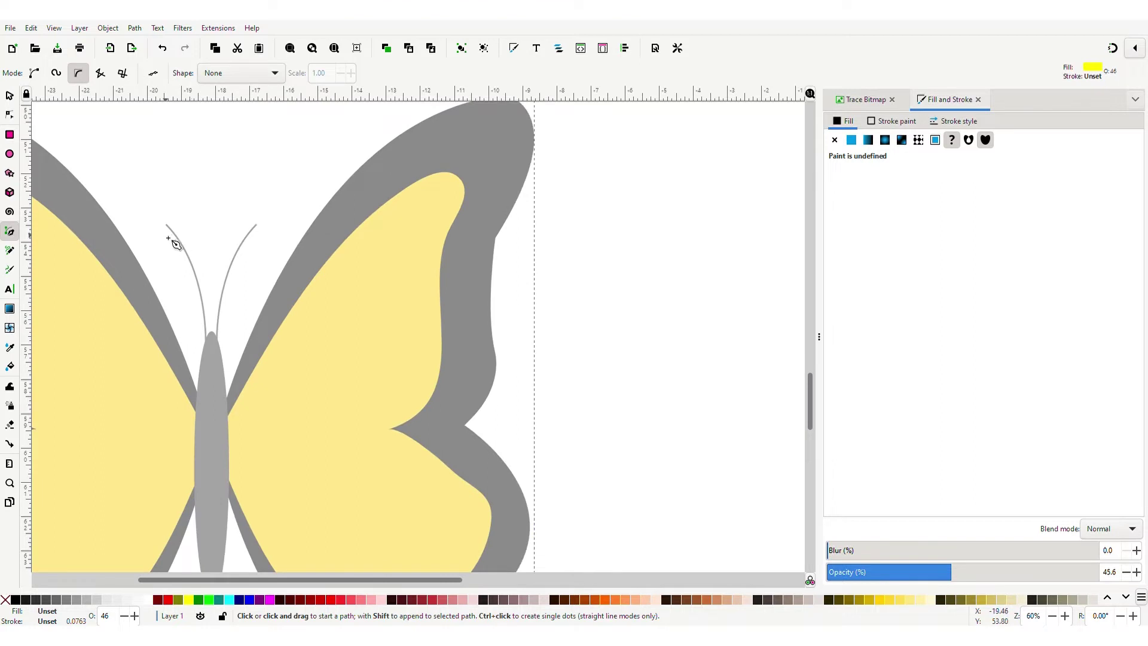
mouse_move(175, 244)
mouse_down()
mouse_move(409, 249)
mouse_move(453, 313)
mouse_move(273, 372)
mouse_move(186, 314)
mouse_move(297, 278)
mouse_move(350, 385)
mouse_move(315, 396)
mouse_move(357, 357)
mouse_move(424, 400)
mouse_move(423, 422)
mouse_move(353, 436)
mouse_move(307, 351)
mouse_move(454, 331)
mouse_move(374, 441)
mouse_move(281, 338)
mouse_move(461, 359)
mouse_move(452, 392)
mouse_up()
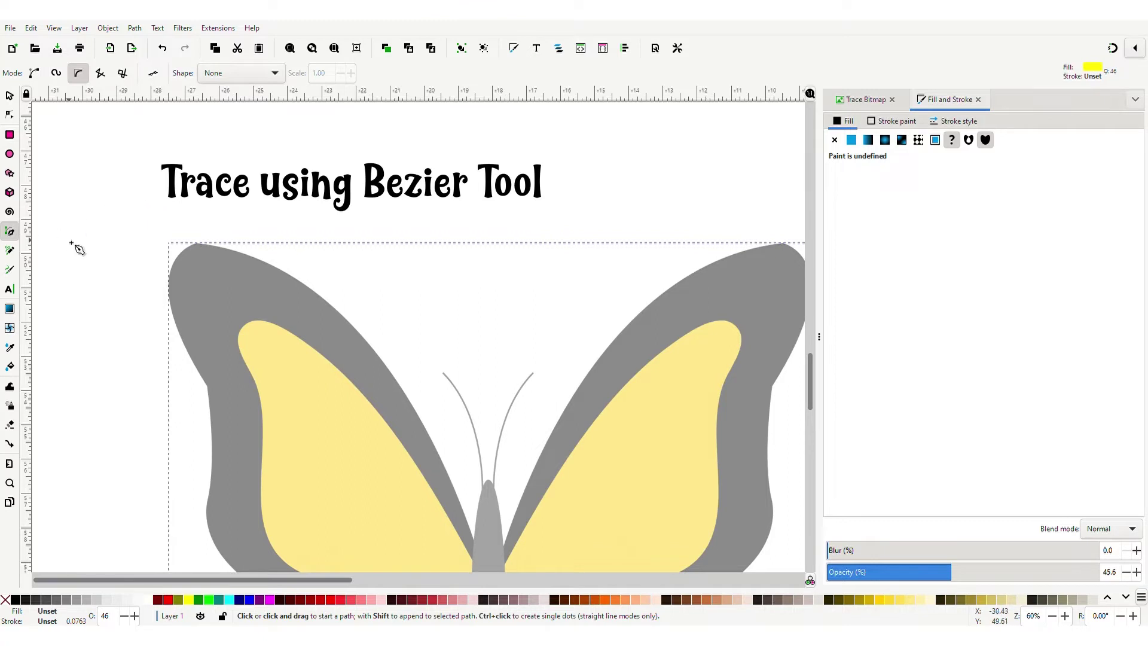
Step: Draw a small closed trial shape in BSpline mode in the empty area beside the butterfly, and undo it
click(78, 77)
click(65, 188)
click(118, 194)
click(121, 236)
click(93, 276)
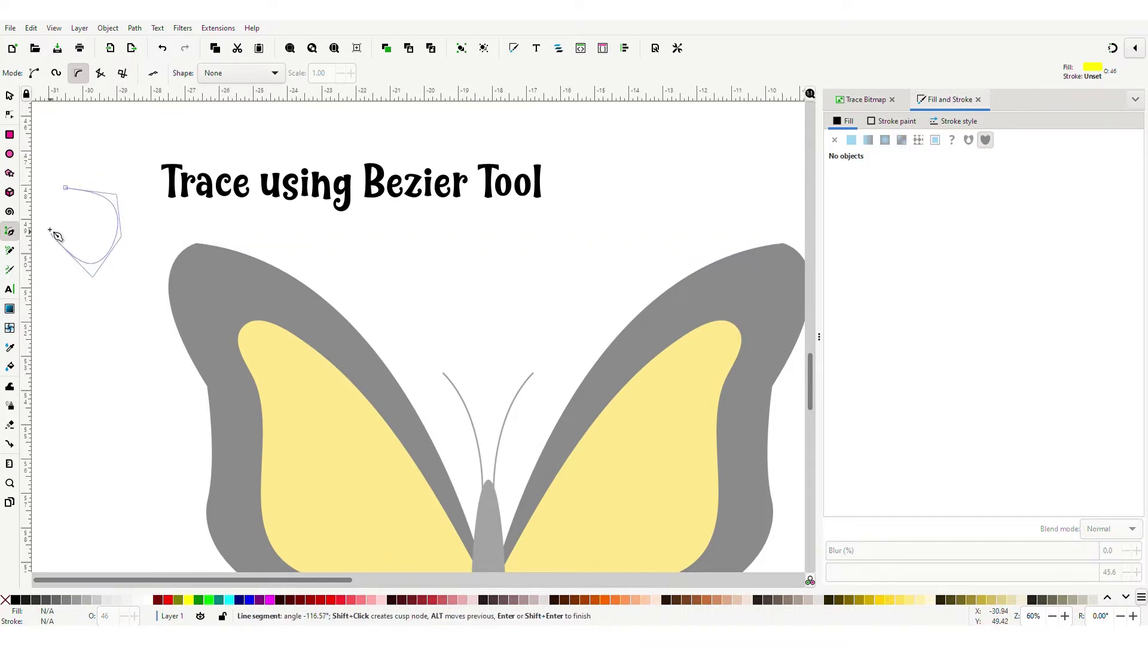
click(67, 189)
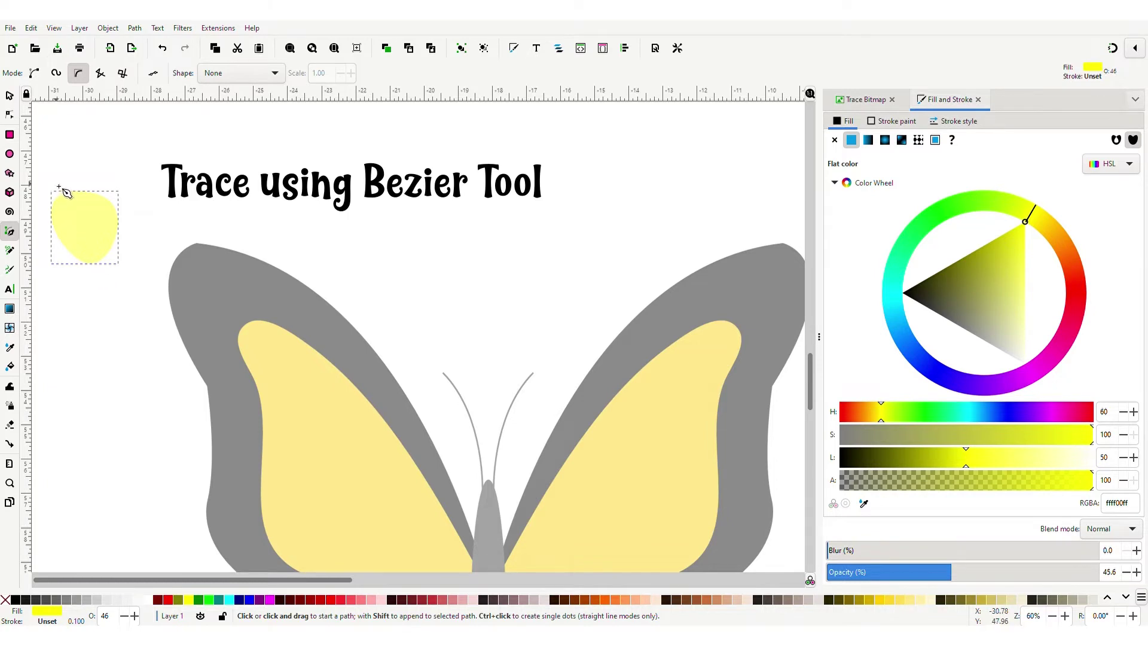
key(ctrl+z)
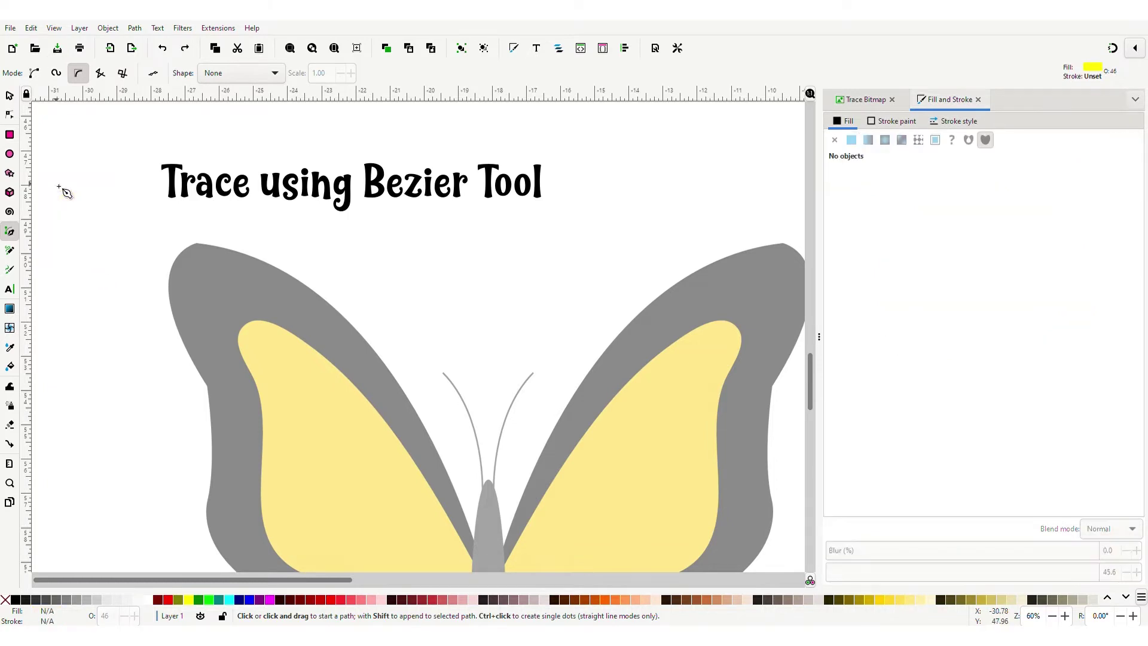
Step: Trace the butterfly's entire outer silhouette, including both wings and the body ends, as one closed BSpline path starting at the upper-left wing tip
click(201, 244)
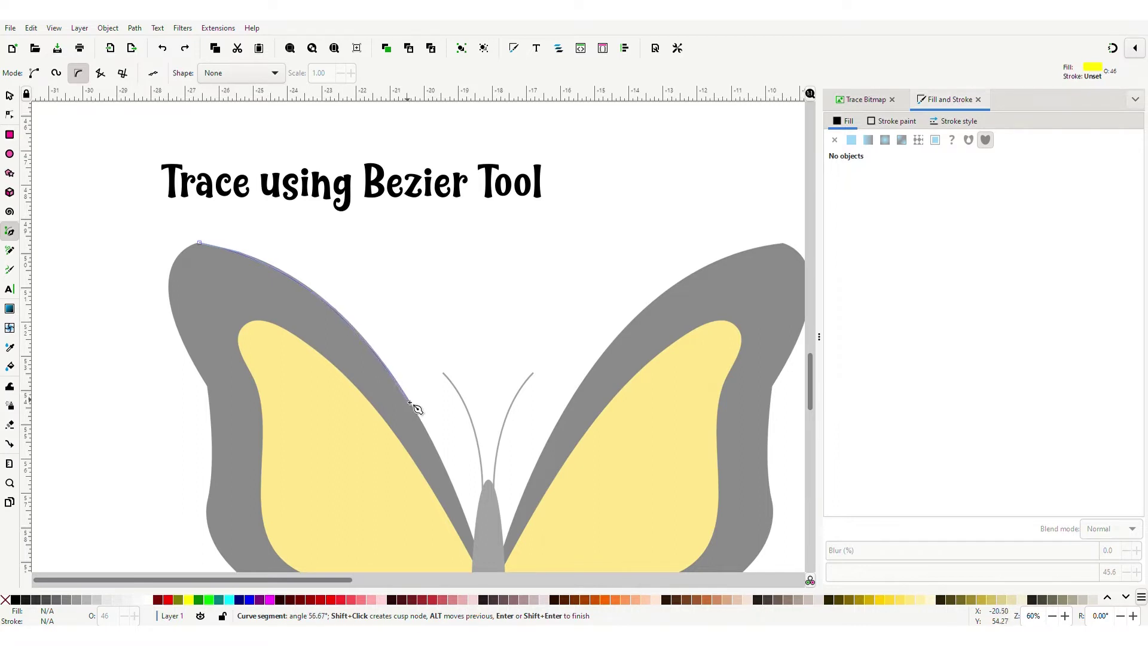
click(477, 541)
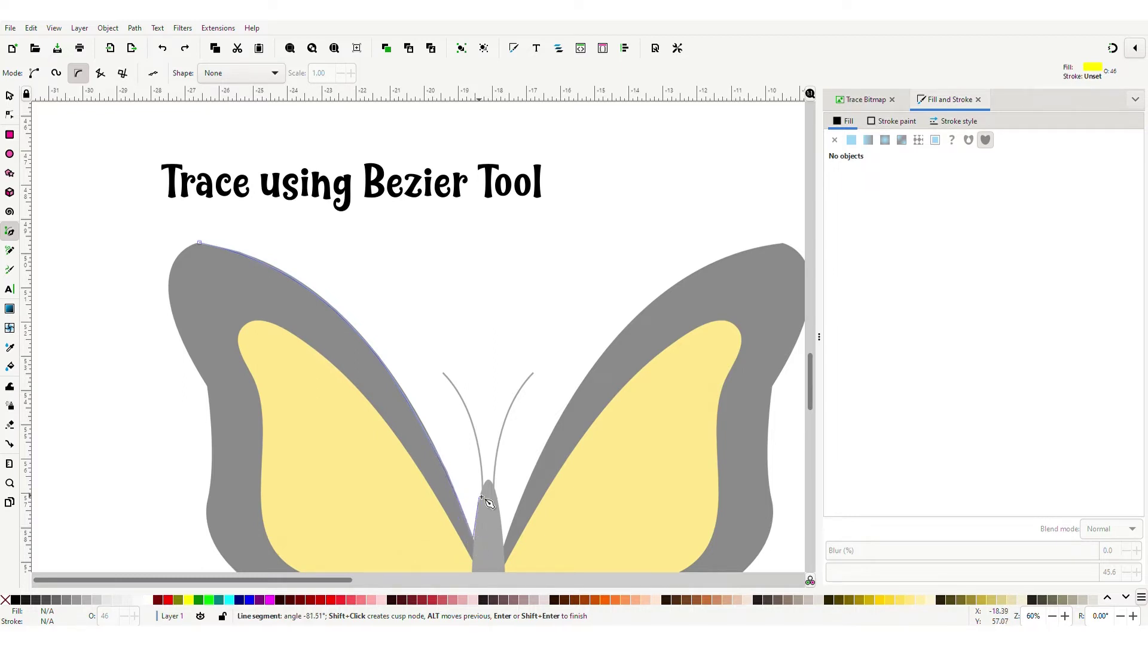
drag(489, 482, 493, 486)
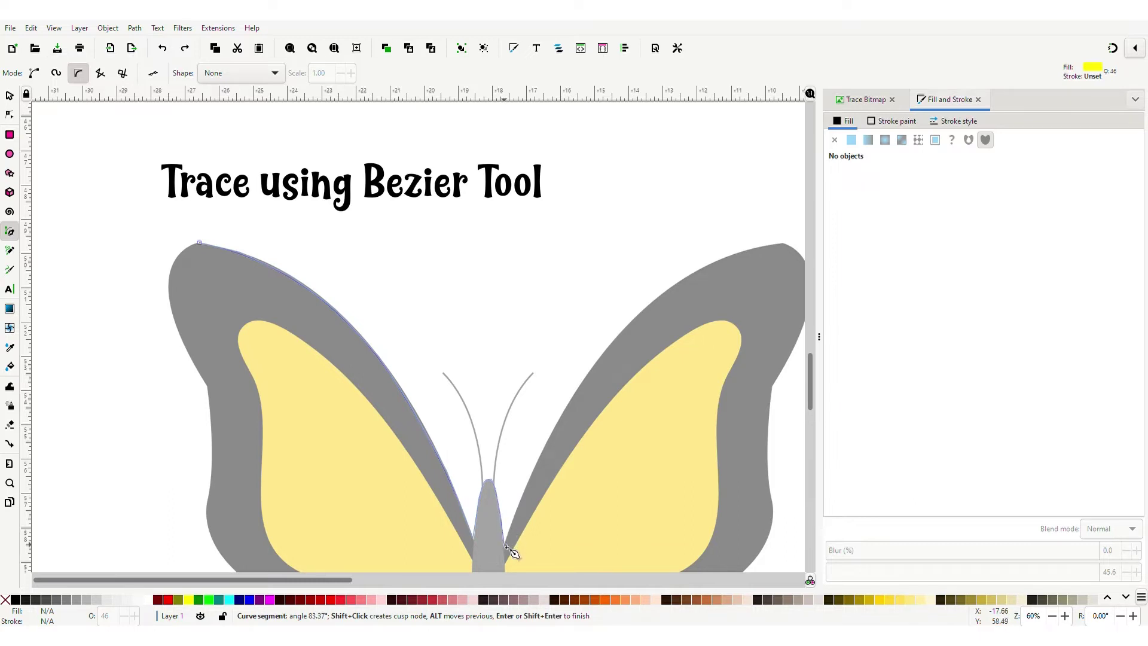
click(507, 548)
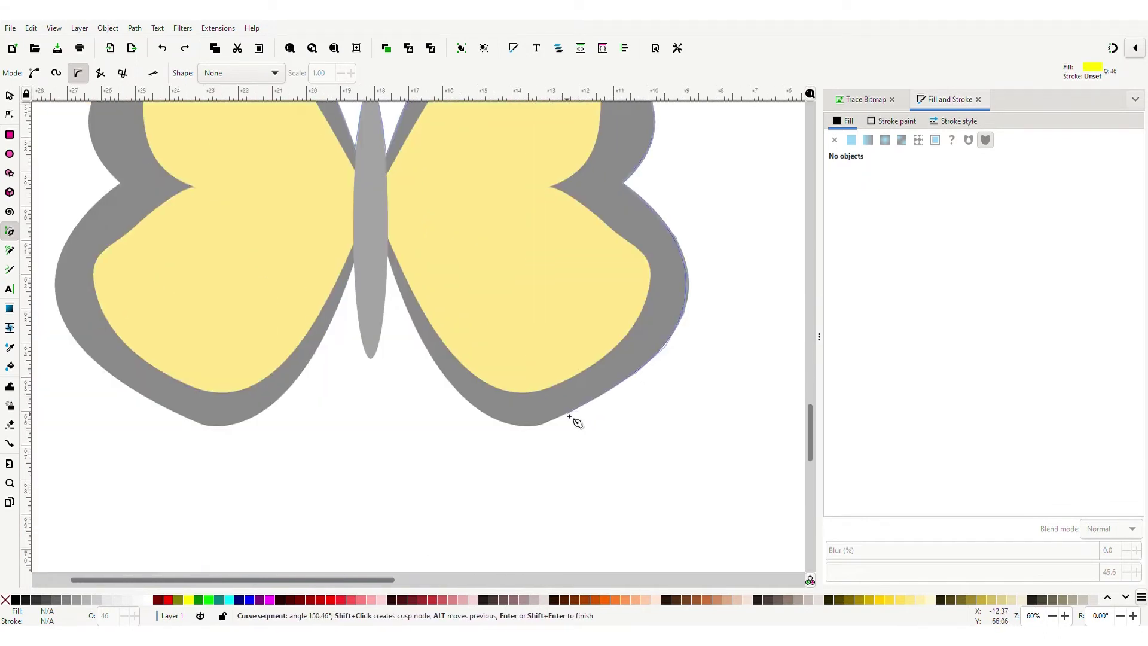
click(469, 402)
click(392, 266)
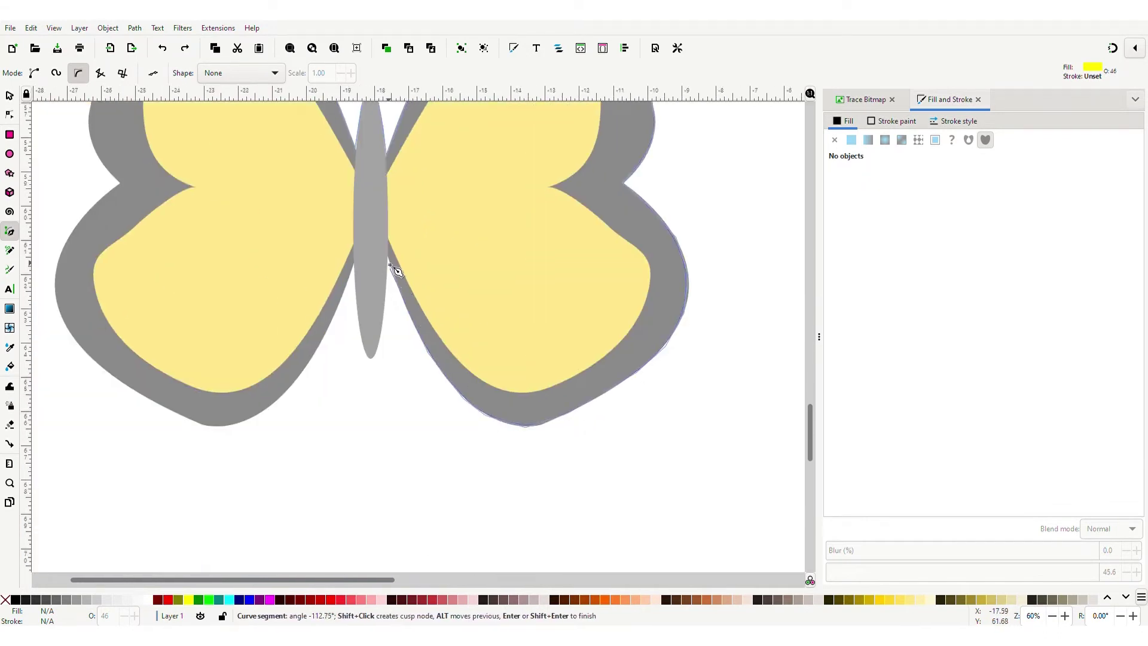
click(366, 354)
click(221, 425)
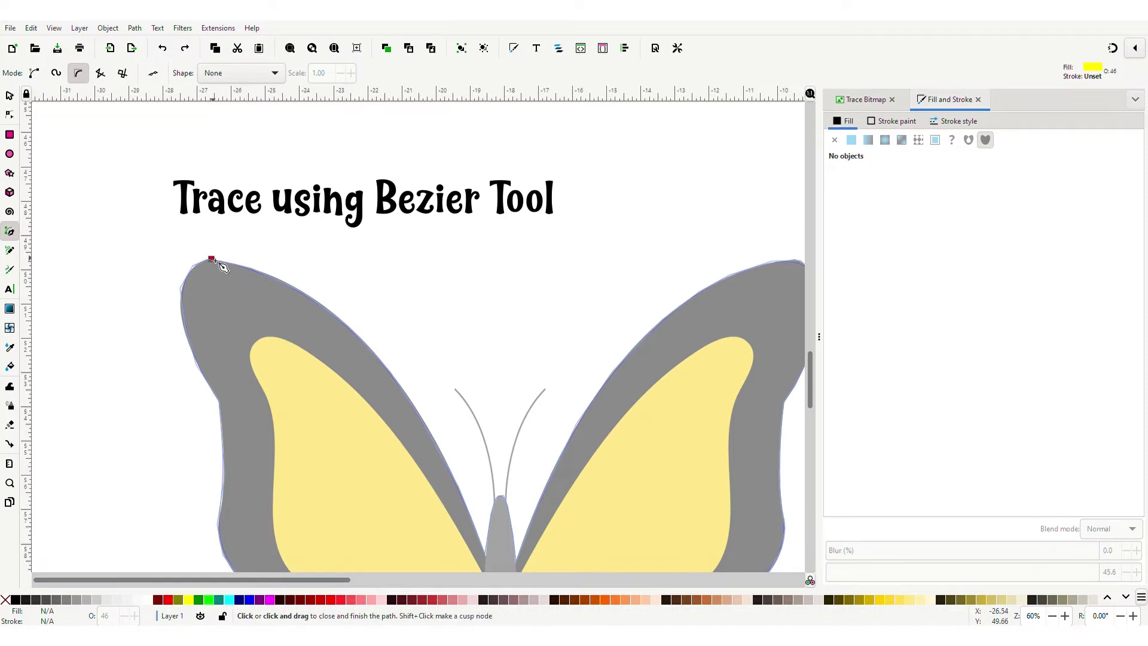
click(212, 260)
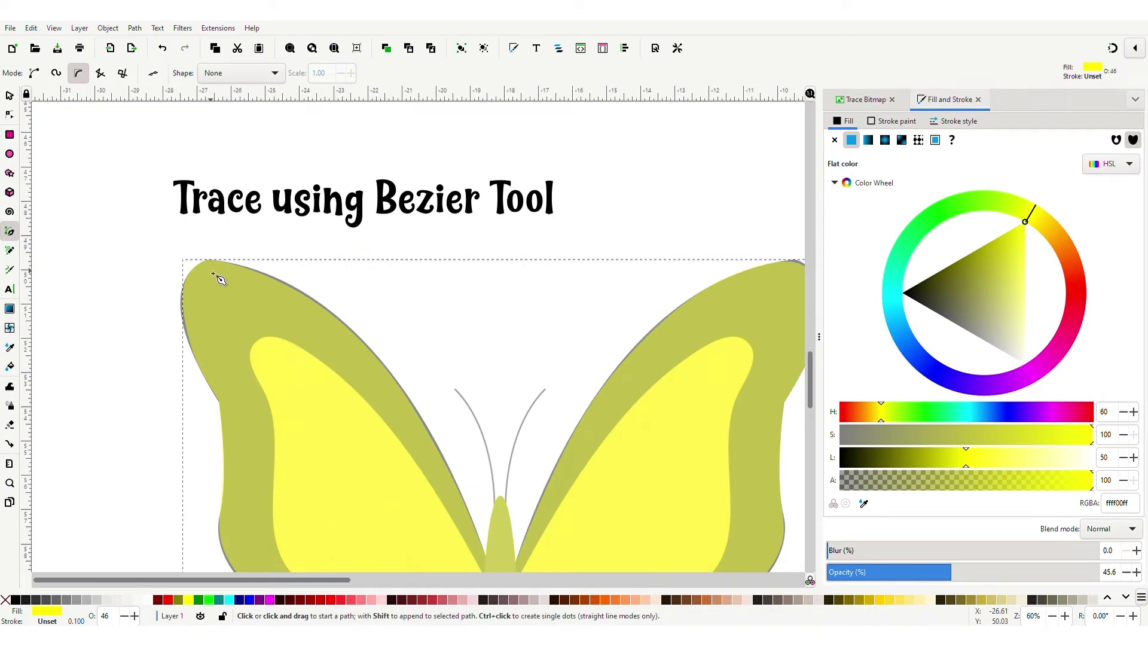
Step: Move the traced silhouette up and to the left off the butterfly image, and undo the move
key(s)
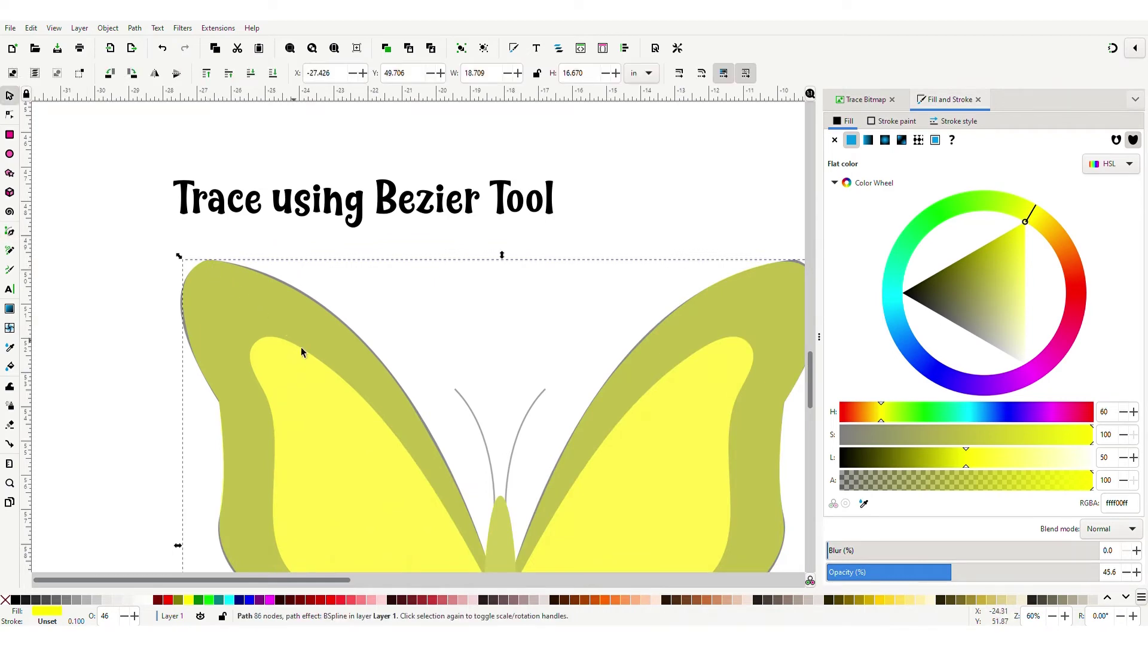
key(minus)
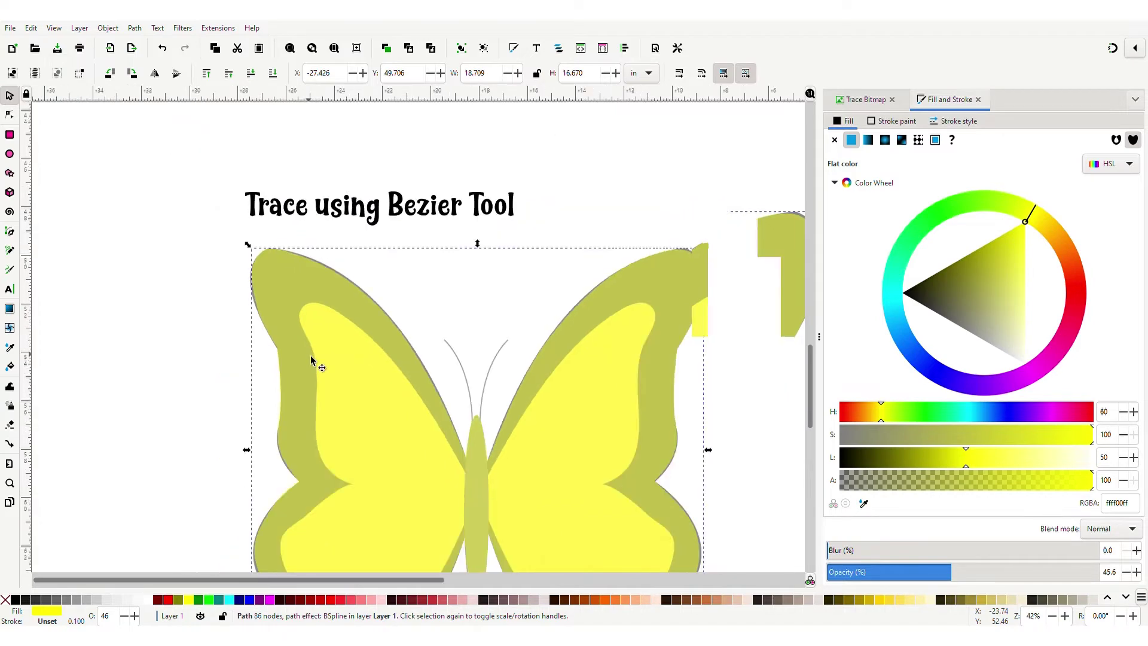
drag(357, 411, 222, 340)
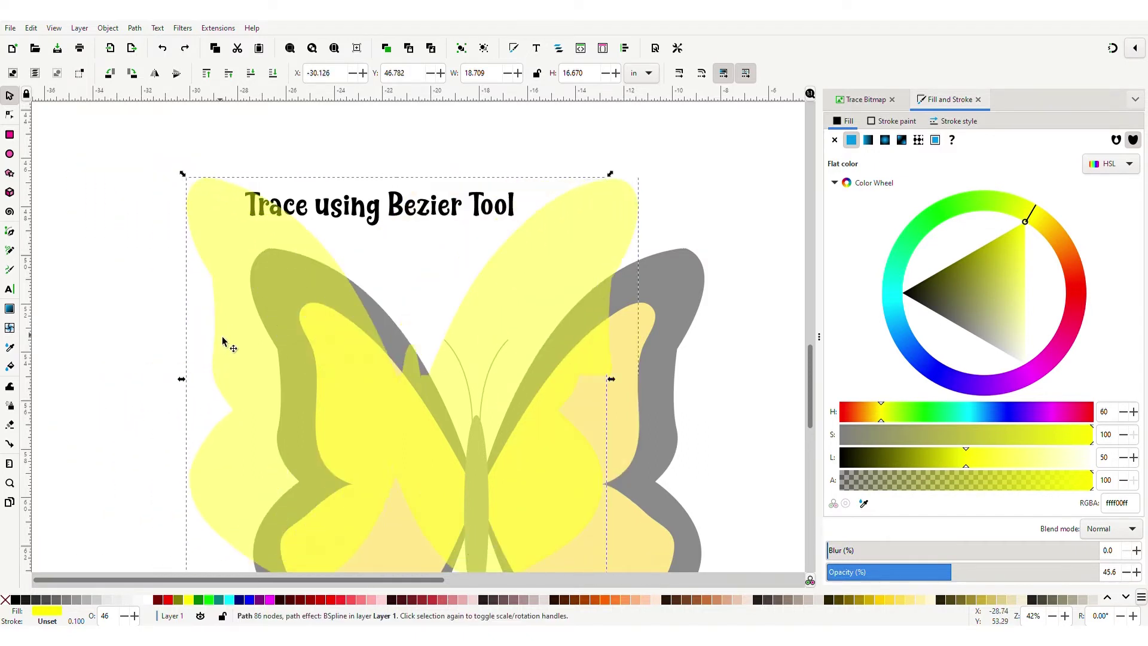
key(ctrl+z)
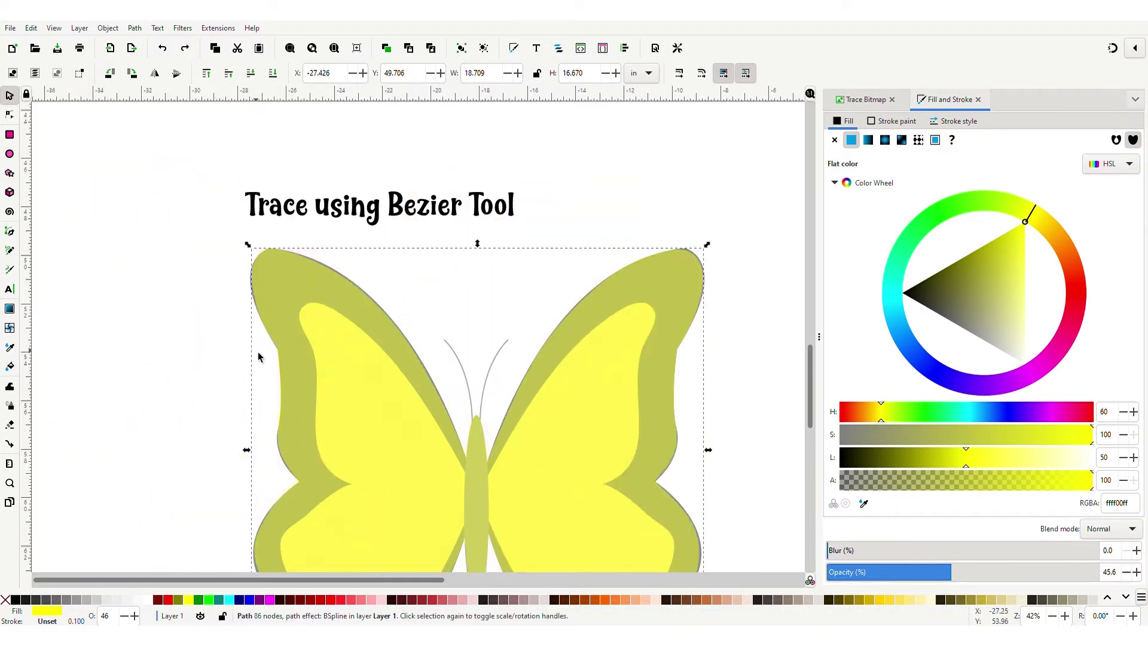
Step: Remove the traced silhouette's fill, give it a black stroke, and raise its opacity to 100%
key(minus)
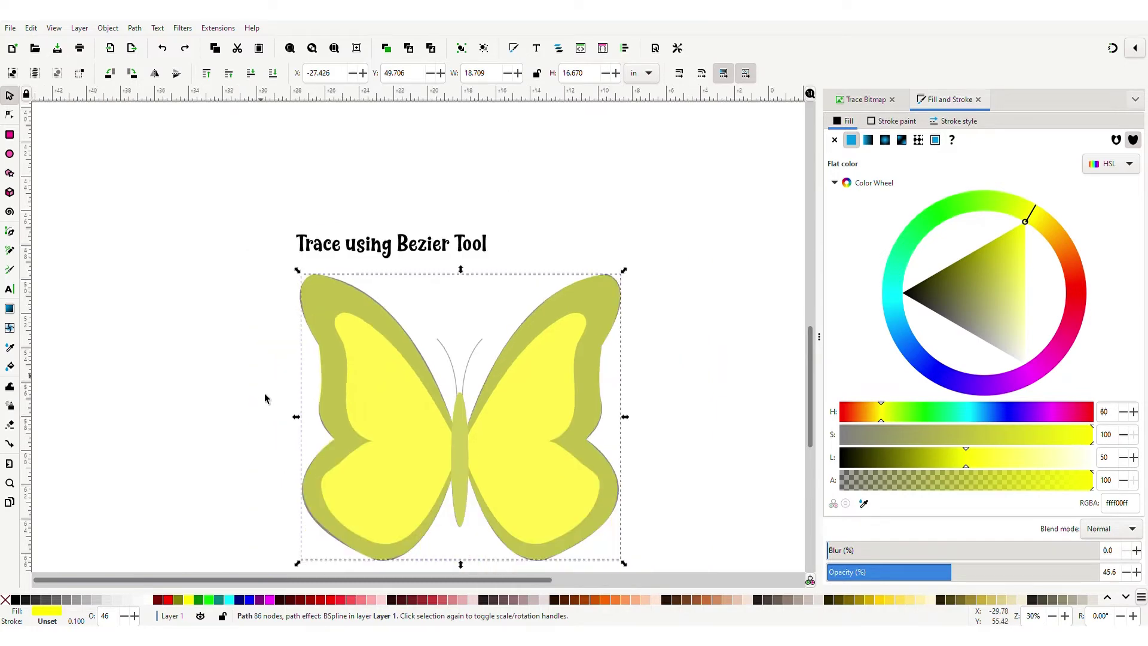
drag(271, 400, 161, 313)
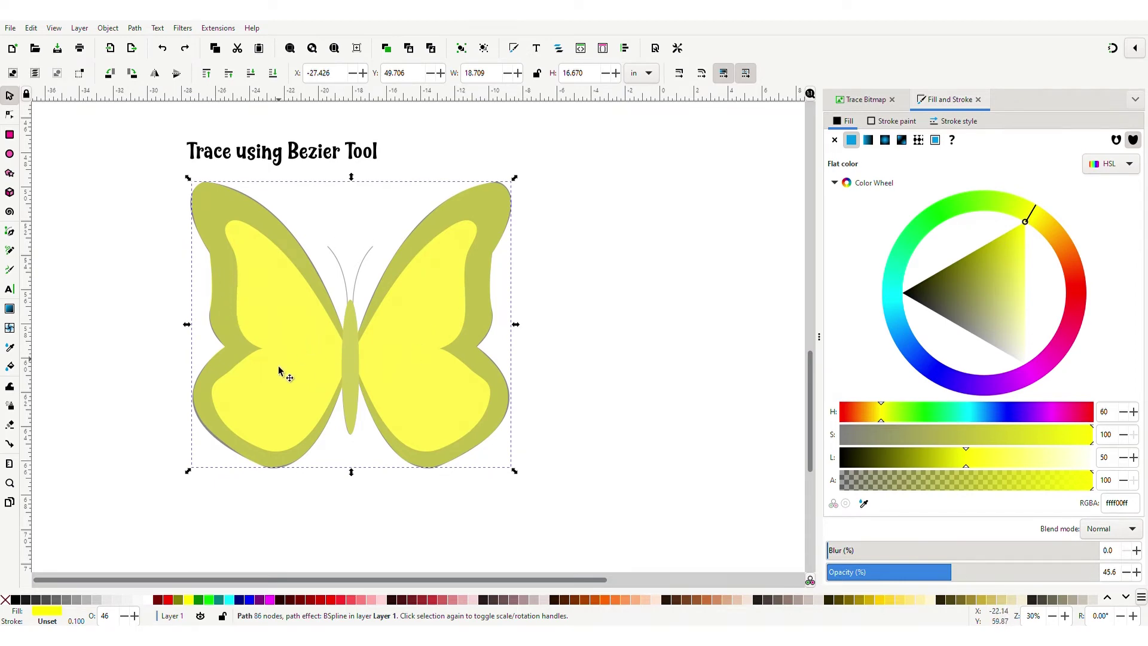
click(5, 601)
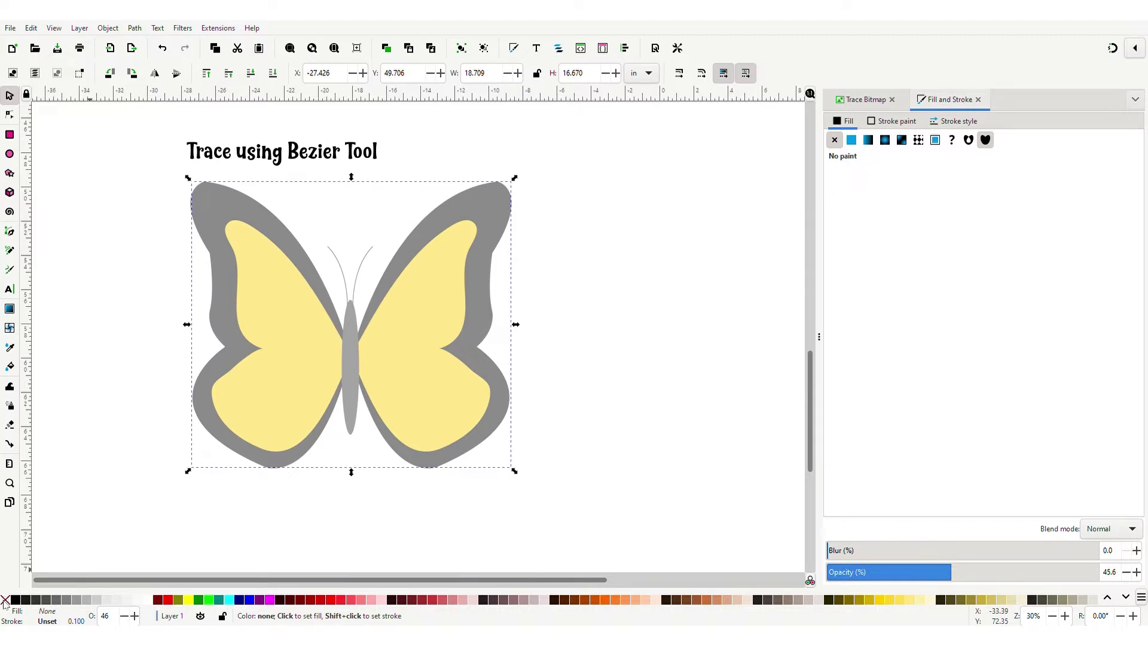
shift+click(14, 602)
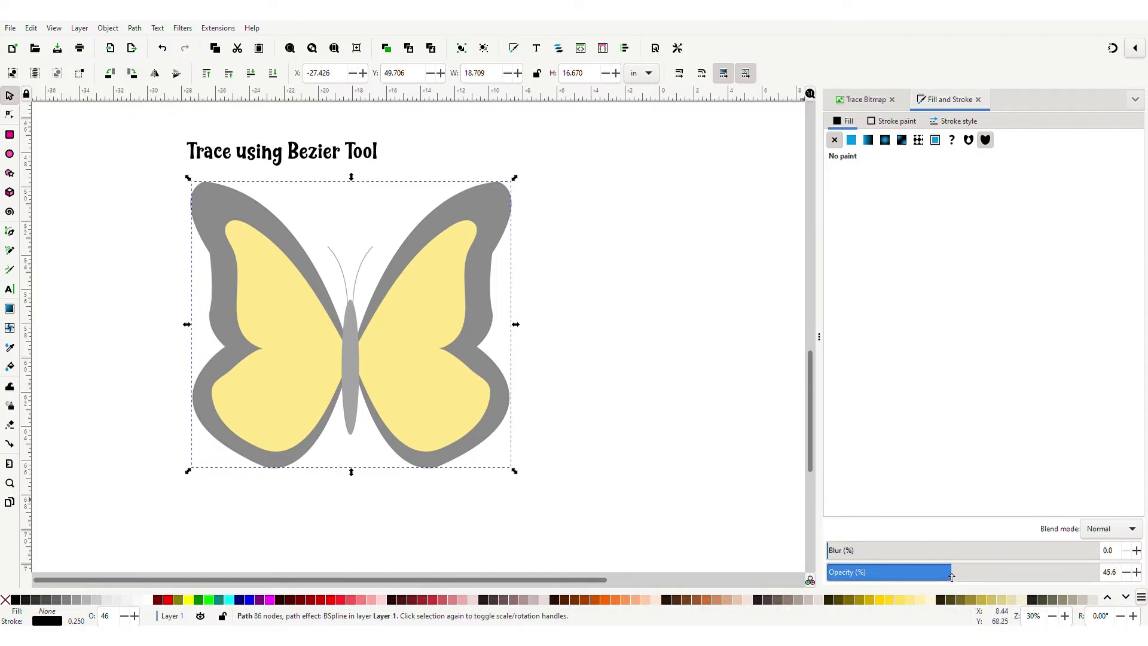
drag(979, 570, 1111, 561)
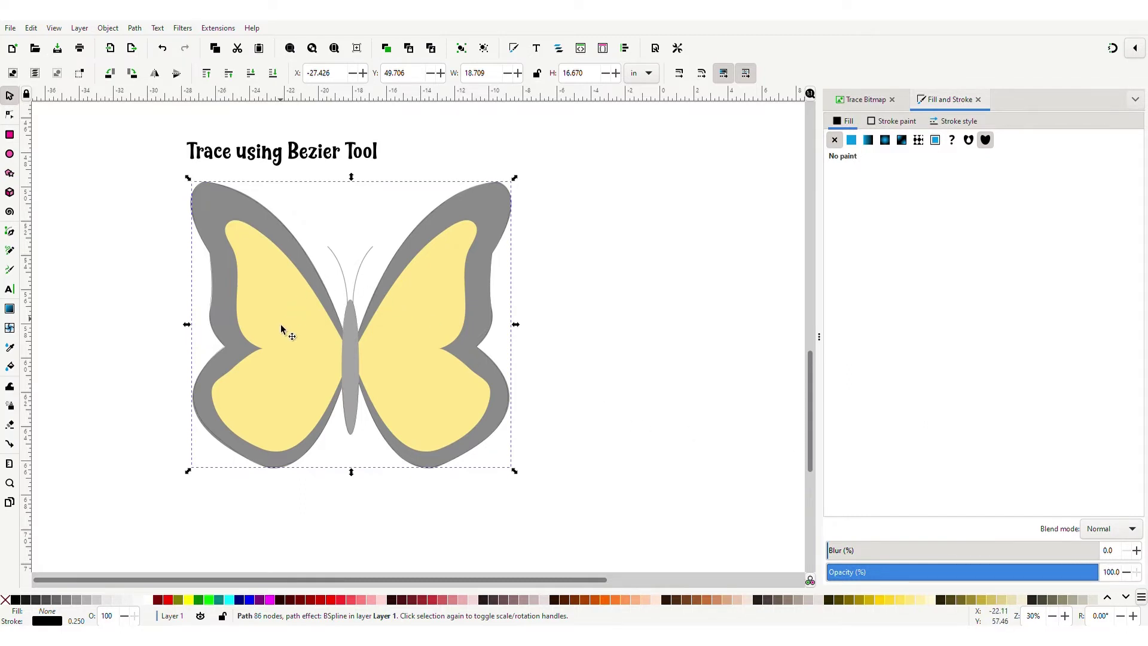
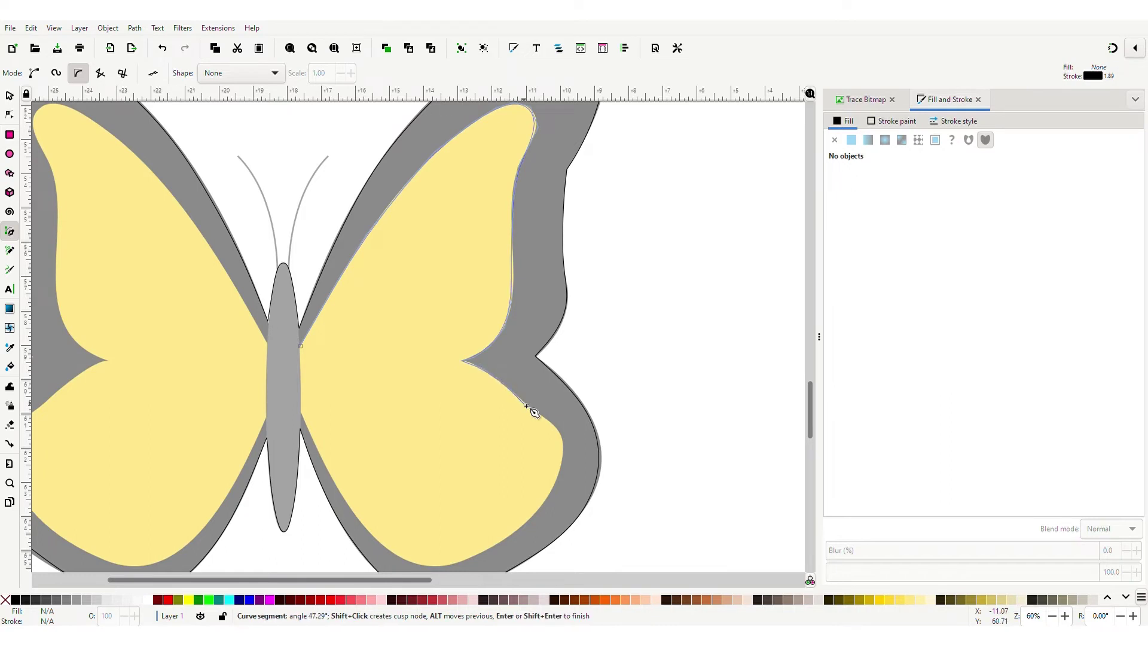
Step: Finish tracing the yellow inner area of the right wings around the lower lobe and close the path at its start beside the body
click(568, 447)
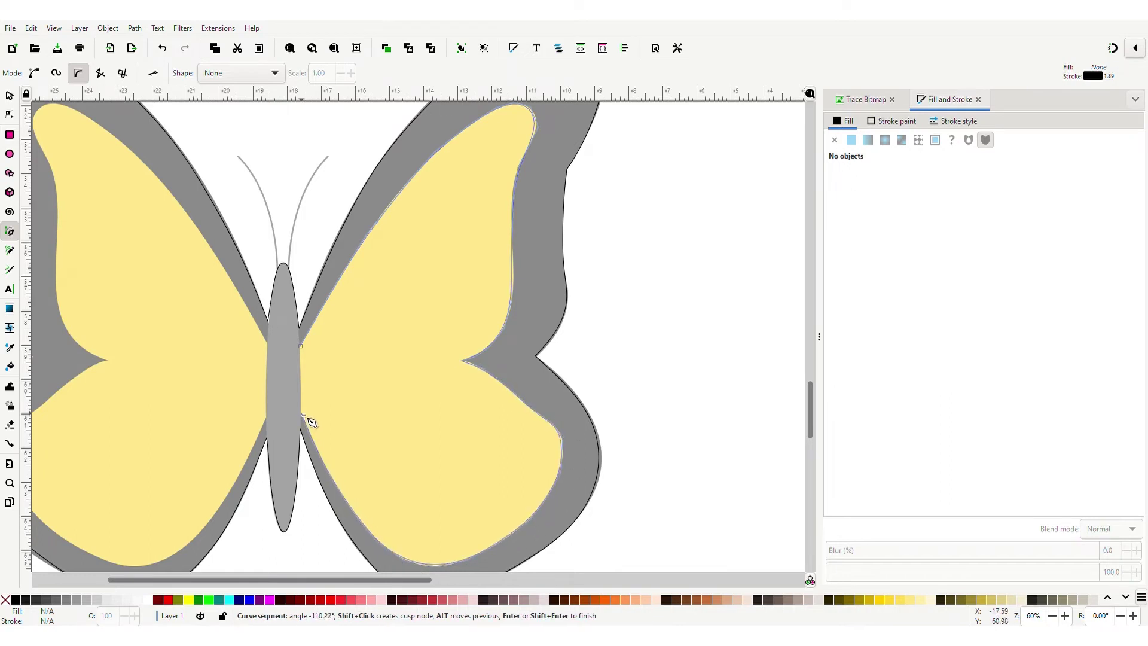
click(302, 347)
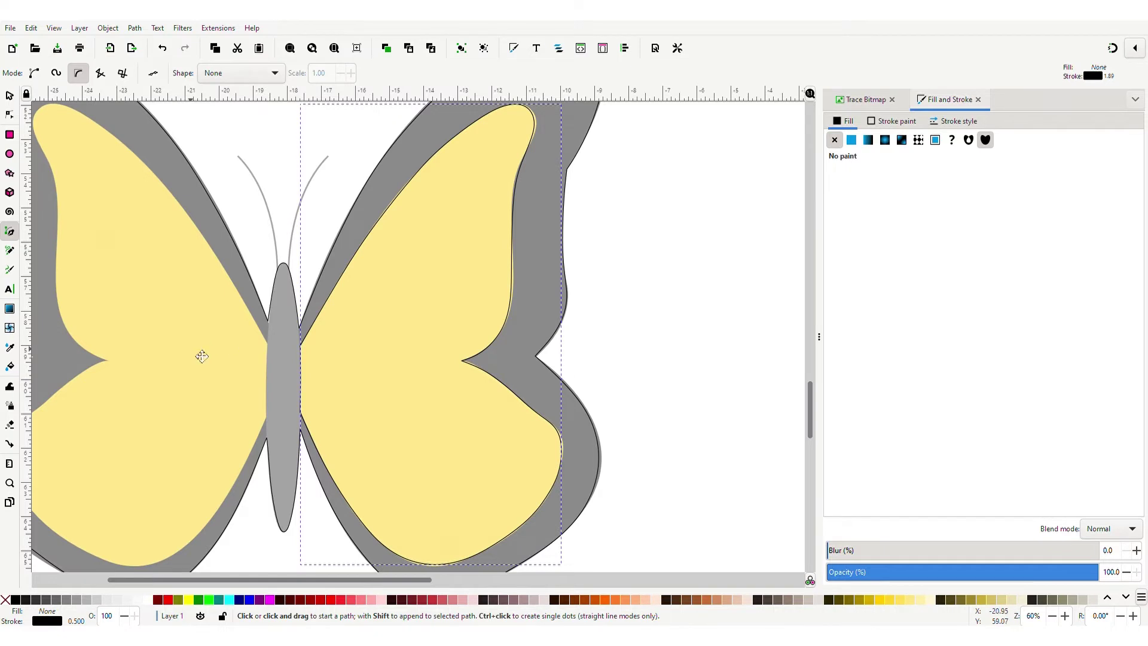
Step: Trace the yellow inner area of the left wings as a closed BSpline path starting and ending beside the body
drag(200, 353, 317, 333)
click(386, 336)
scroll(198, 154, left, 2)
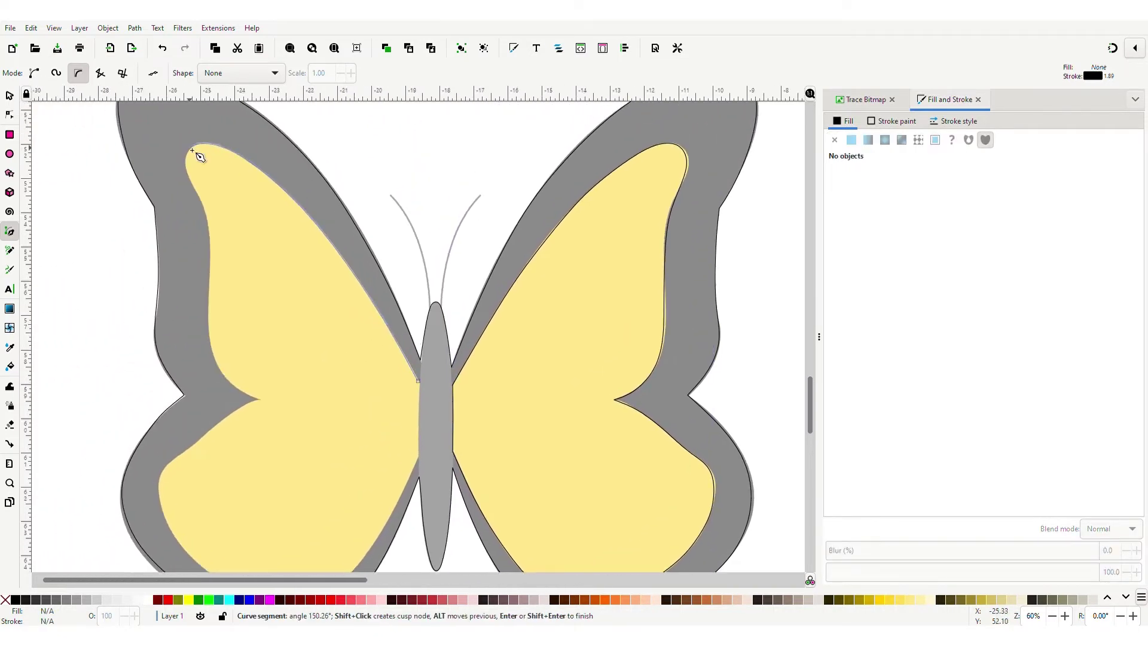
click(197, 154)
click(226, 429)
click(169, 498)
scroll(226, 423, down, 4)
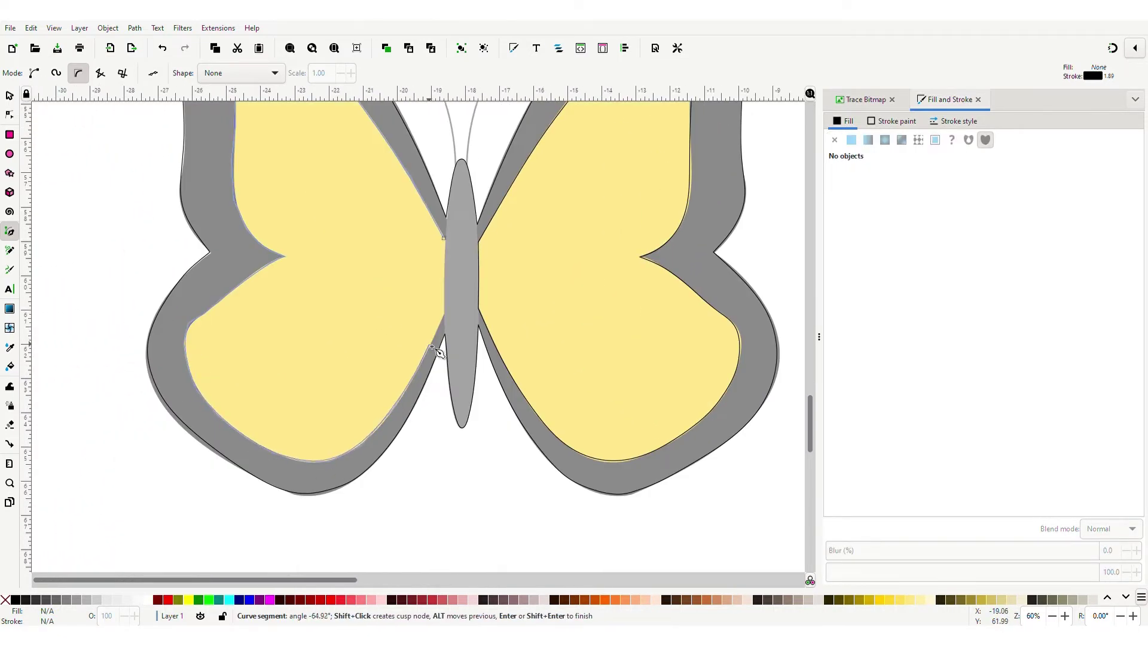
key(Return)
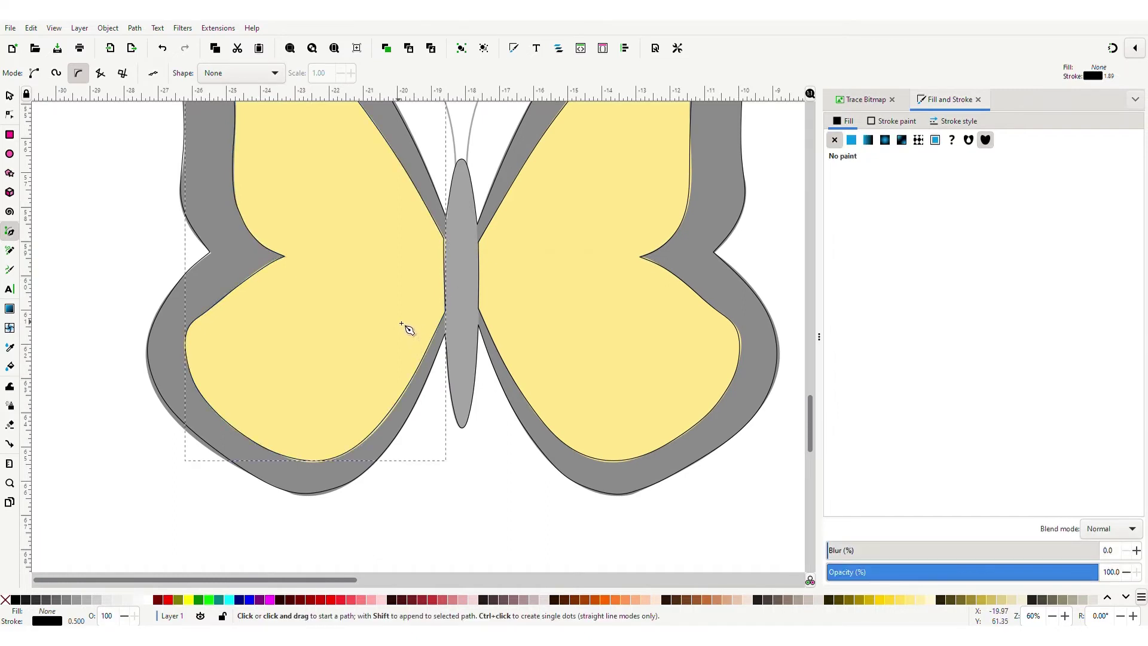
Step: Enable snapping for drawing over the existing outlines around the butterfly's body
scroll(410, 326, up, 1)
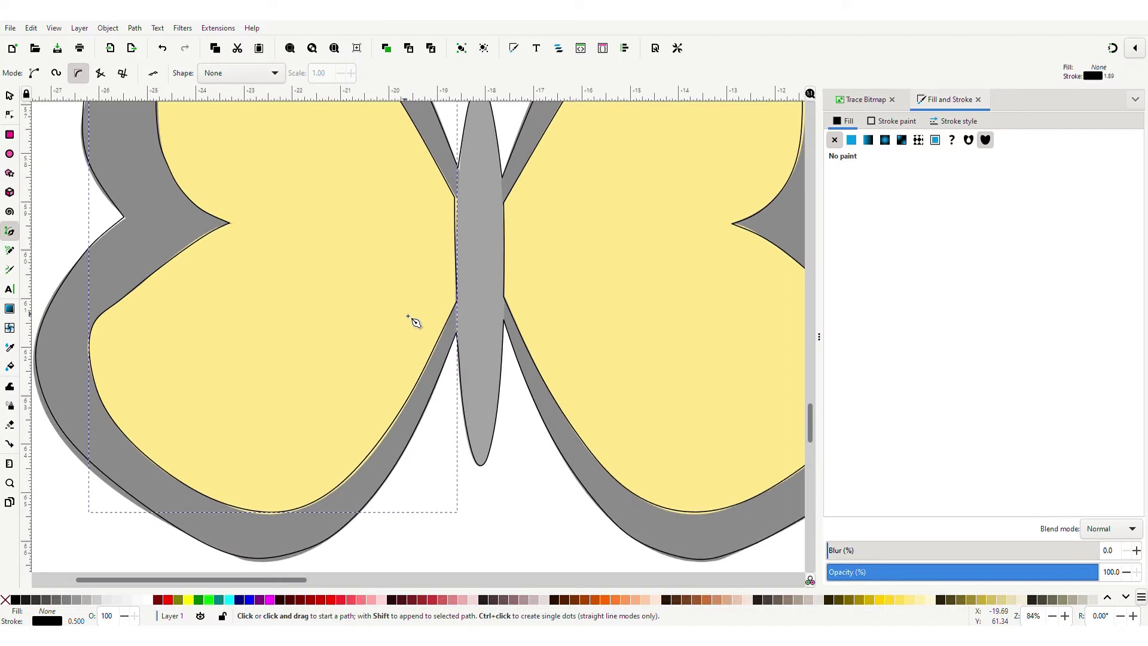
scroll(451, 329, up, 3)
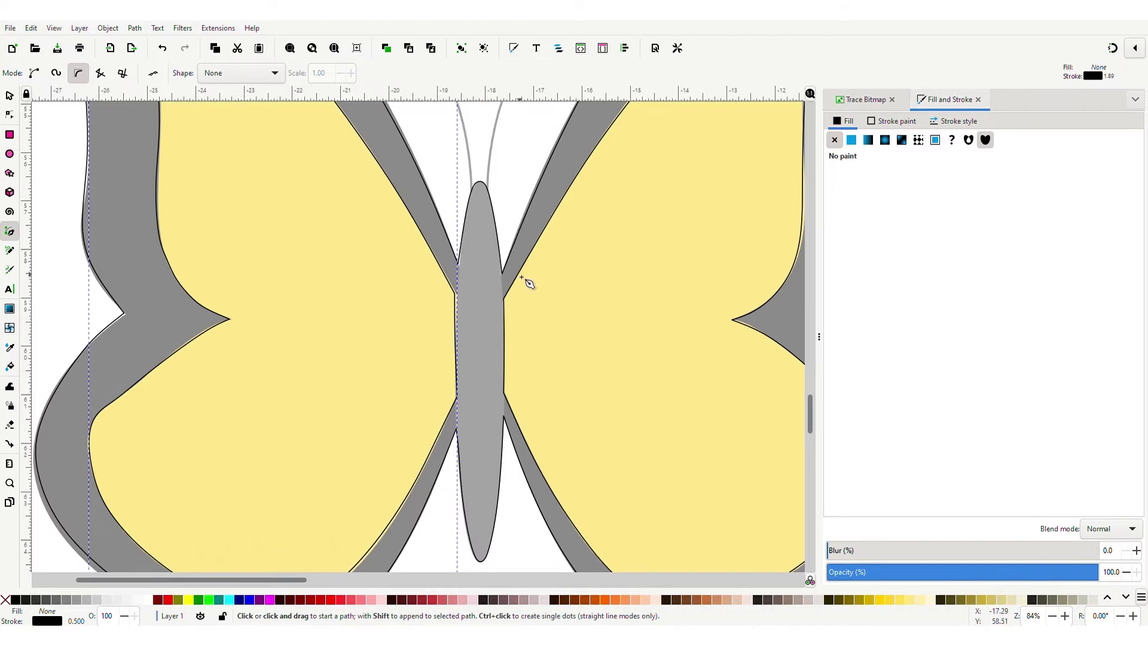
click(1136, 49)
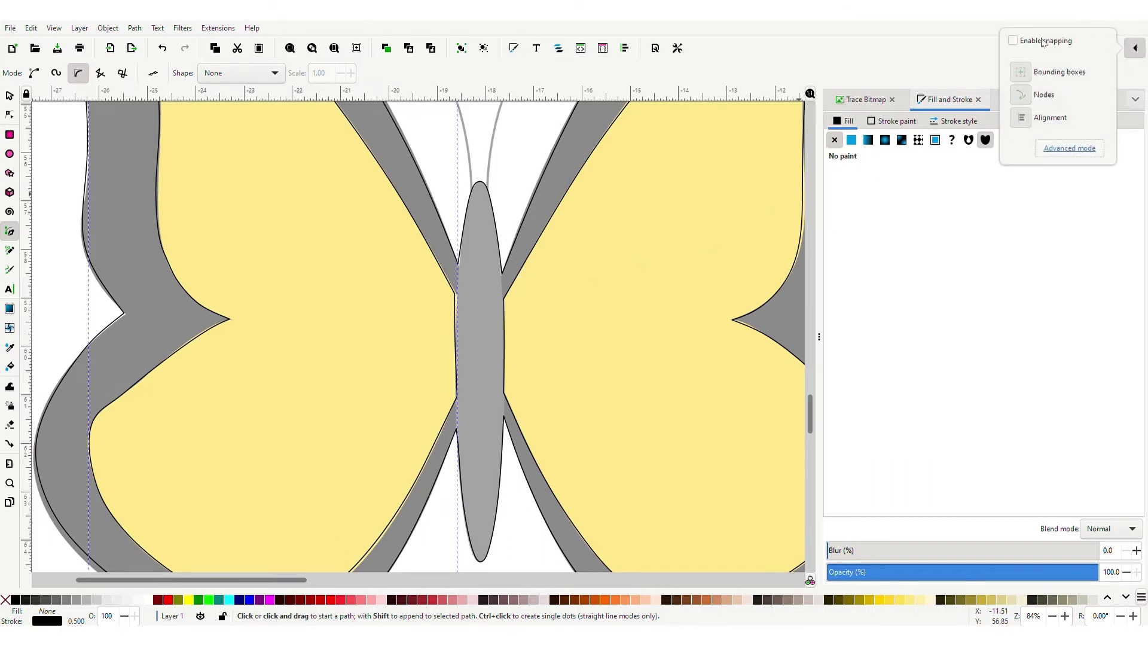
click(1043, 42)
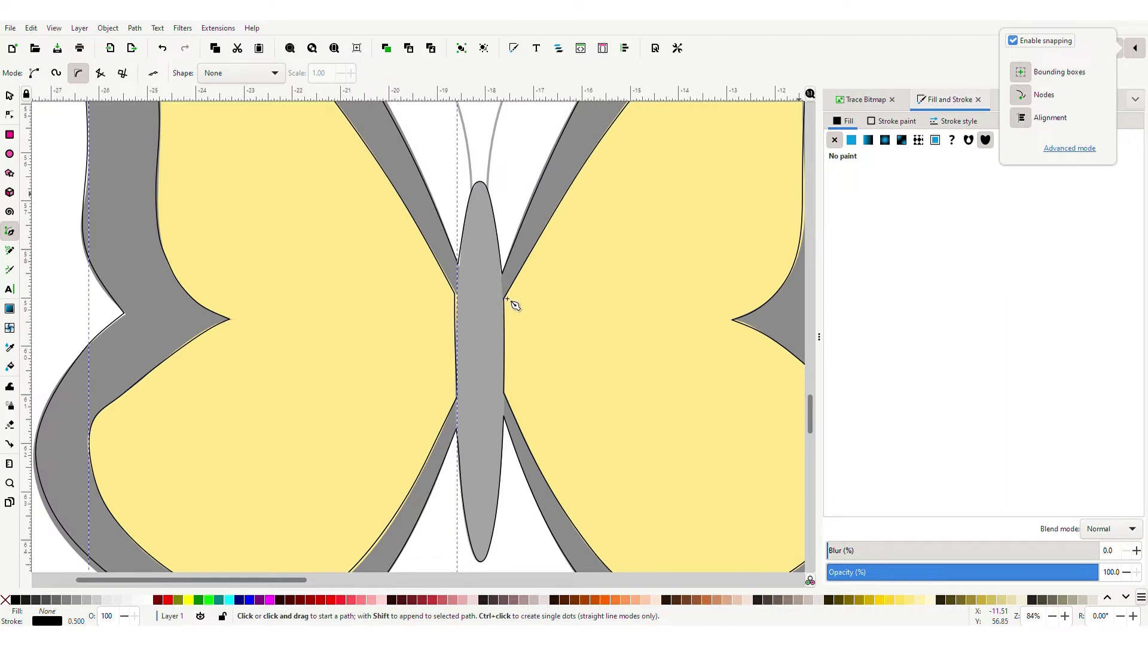
Step: Deselect the wing path and trace the butterfly's elongated body as a closed BSpline path, starting at the right wing's inner corner node
key(s)
click(513, 180)
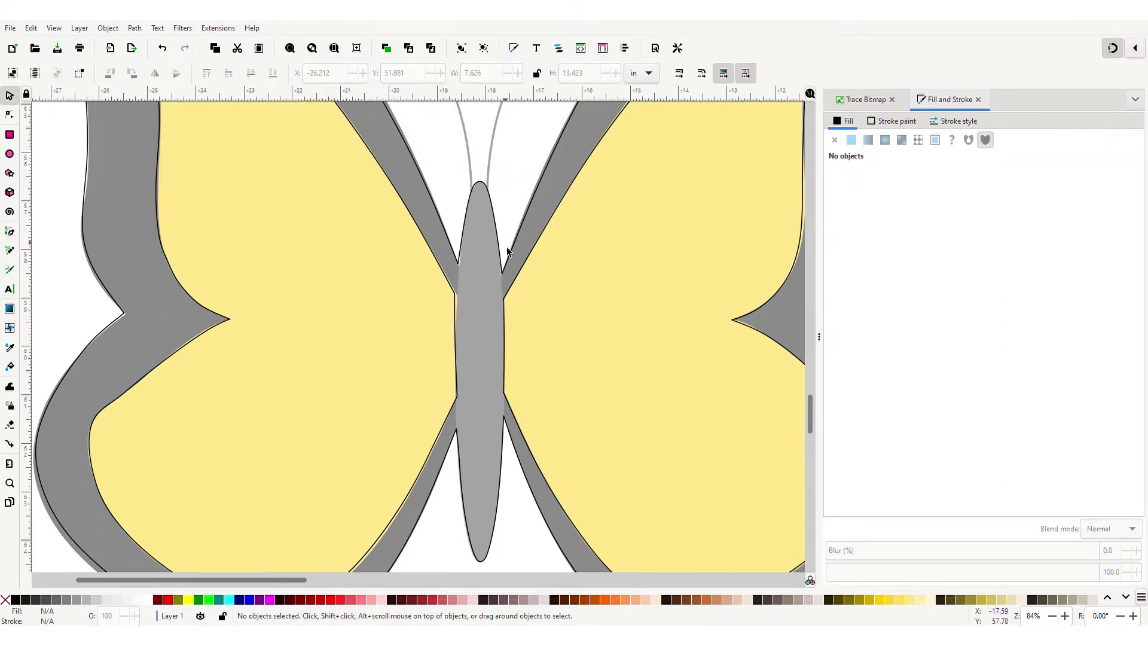
key(b)
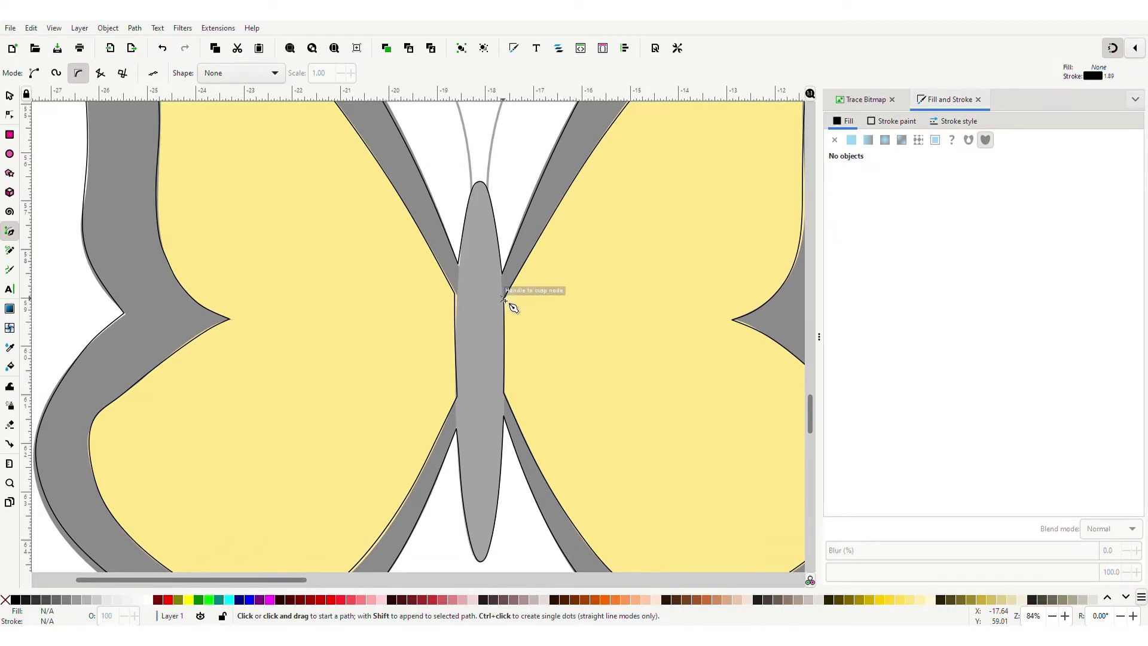
click(504, 298)
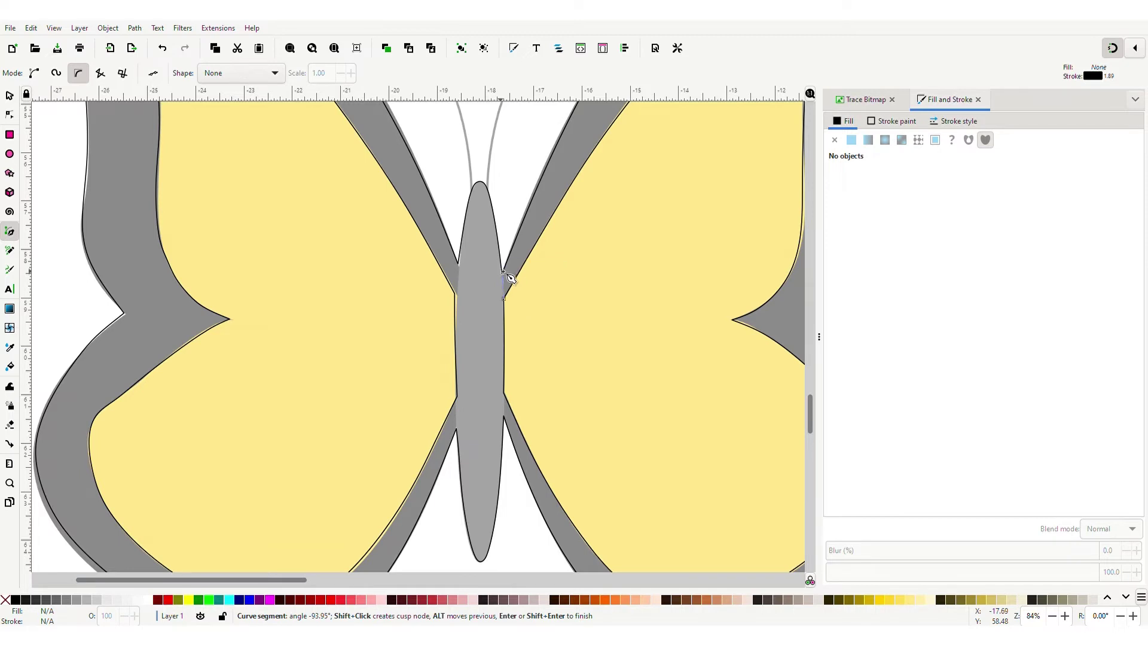
click(484, 184)
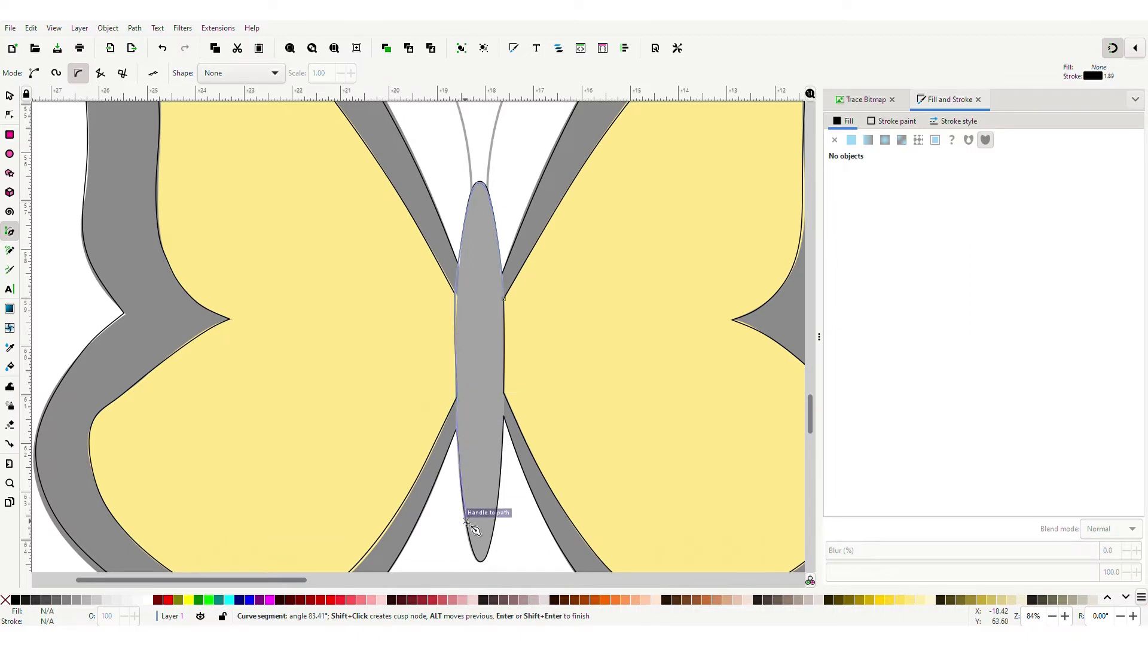
click(481, 560)
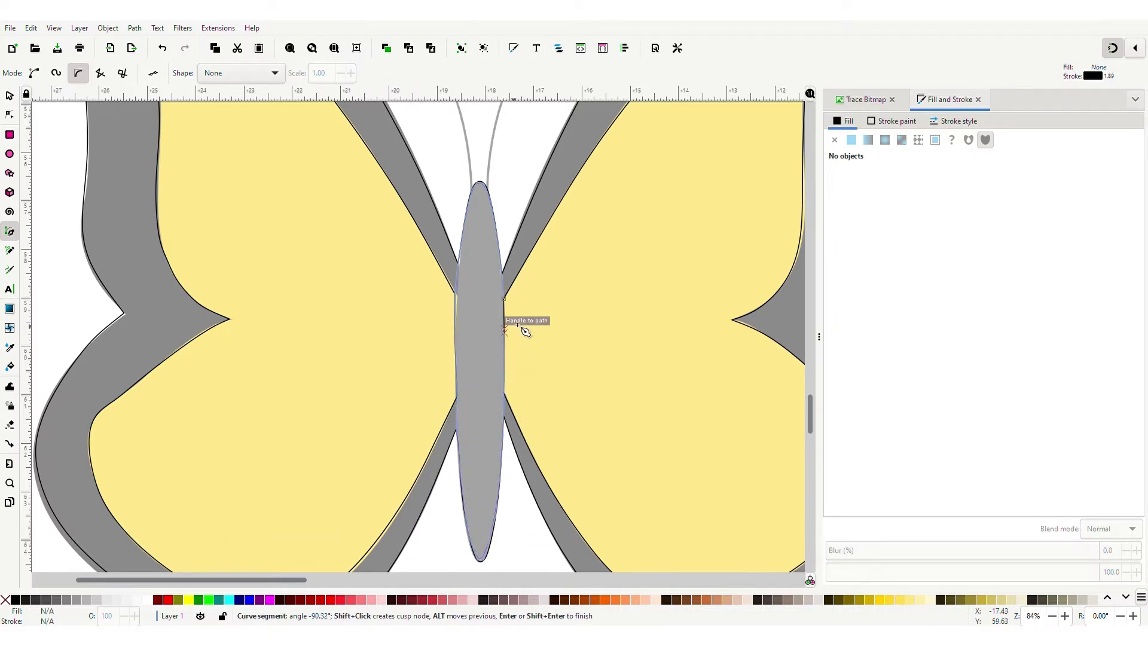
click(505, 299)
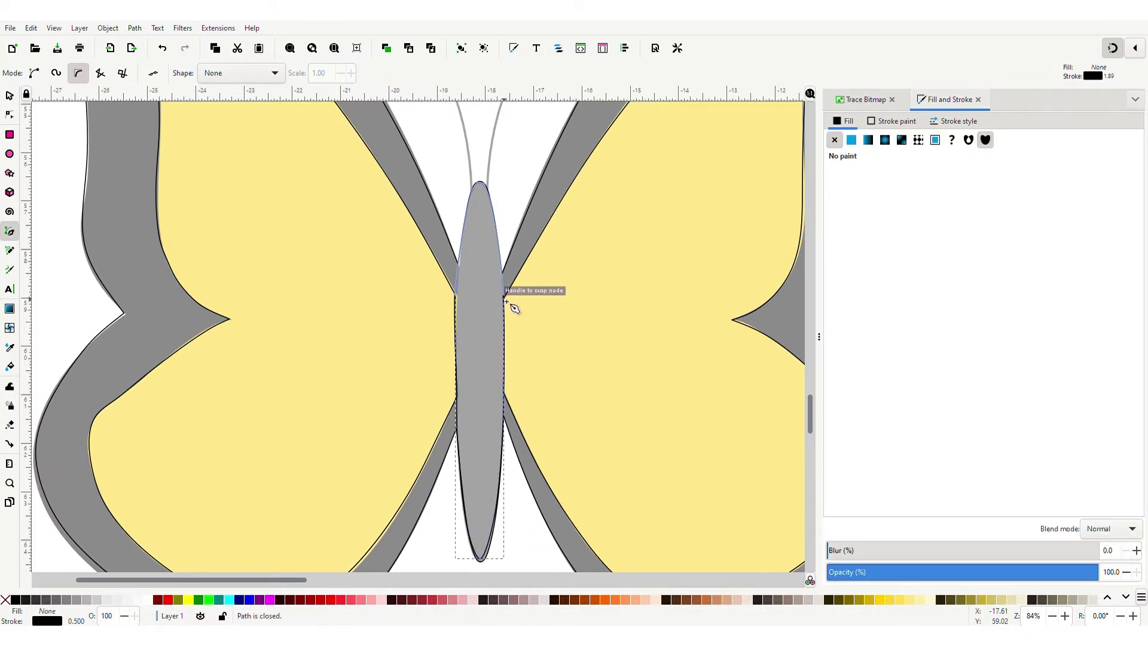
Step: Trace the inner edge of the left antenna as a BSpline path from its tip down to the top of the body
scroll(469, 284, up, 8)
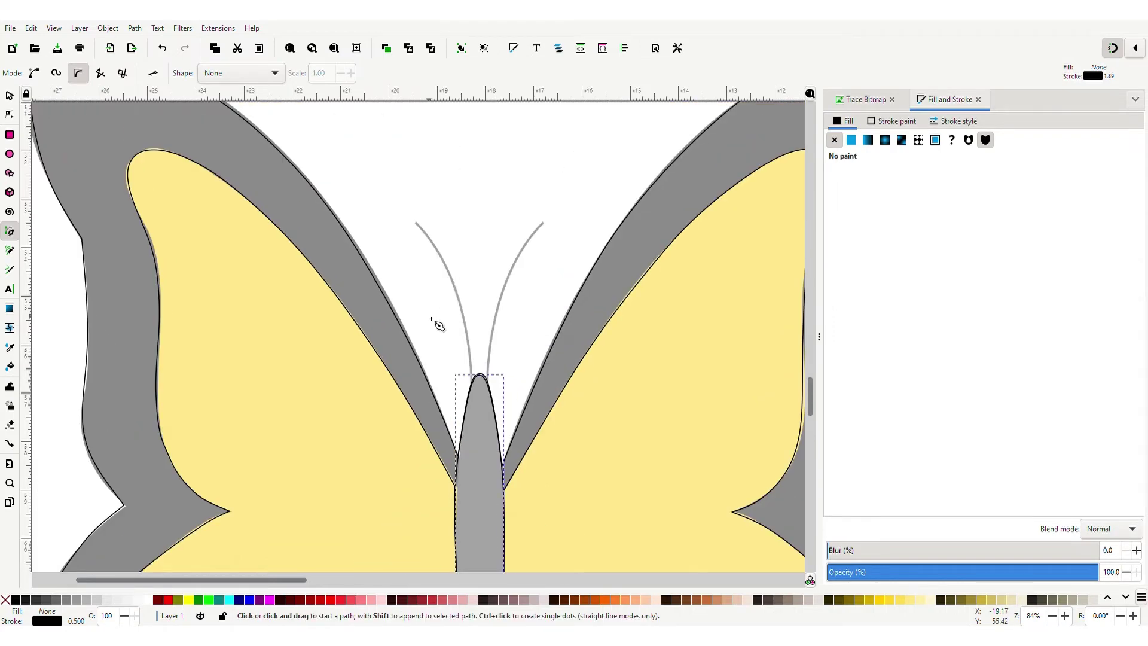
scroll(432, 320, up, 3)
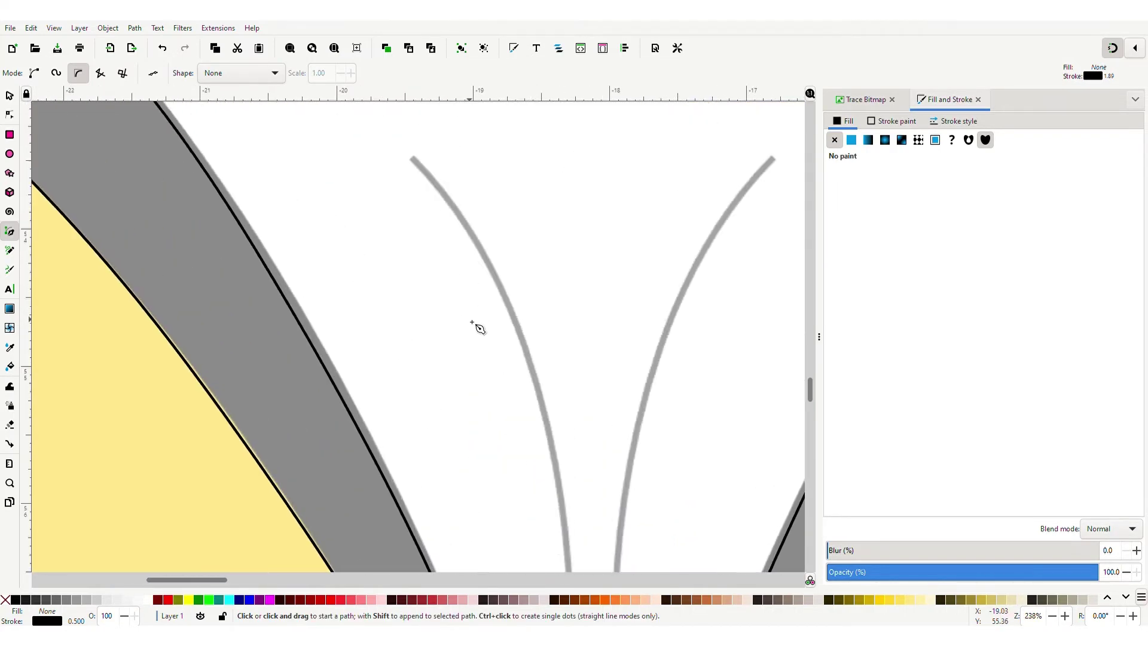
scroll(472, 323, up, 2)
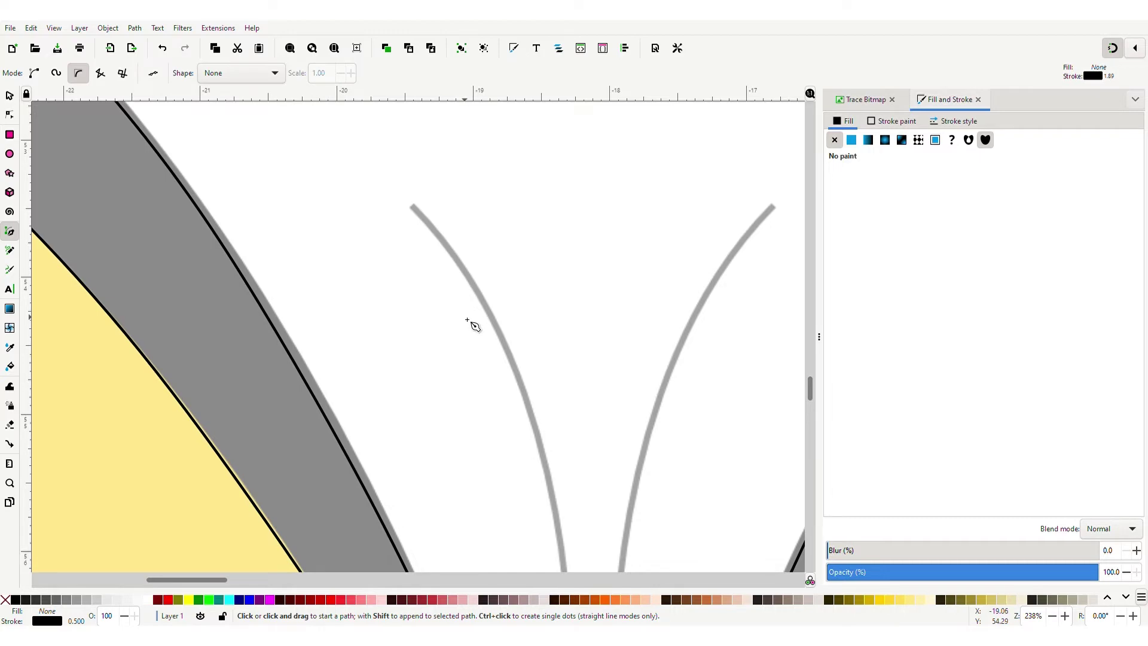
scroll(468, 321, up, 1)
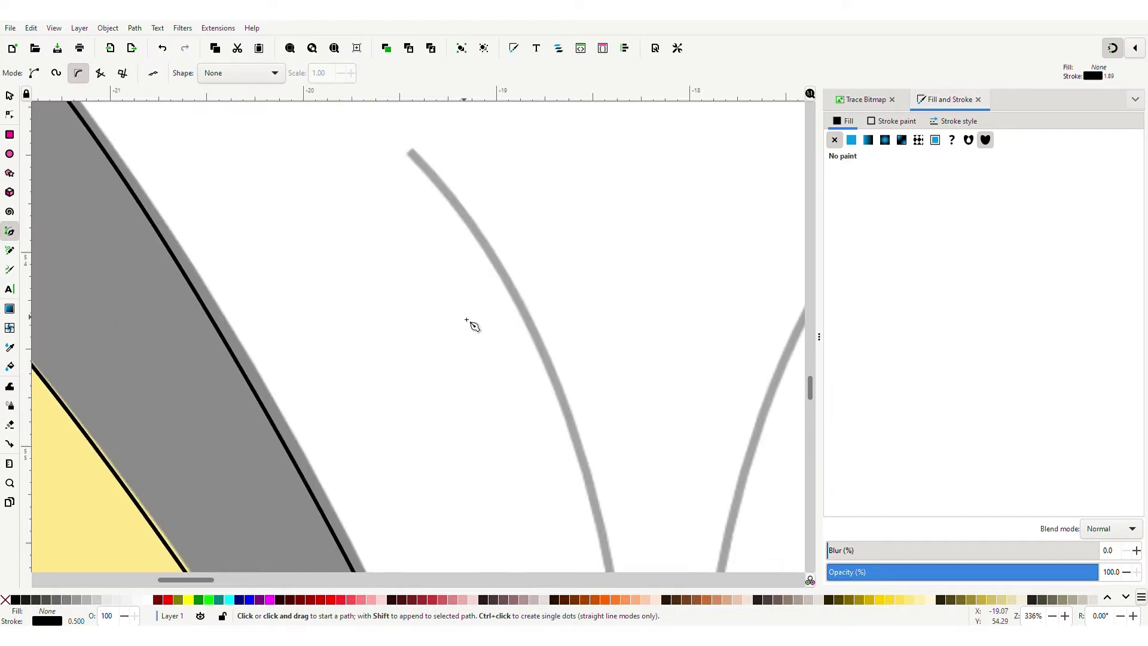
click(407, 154)
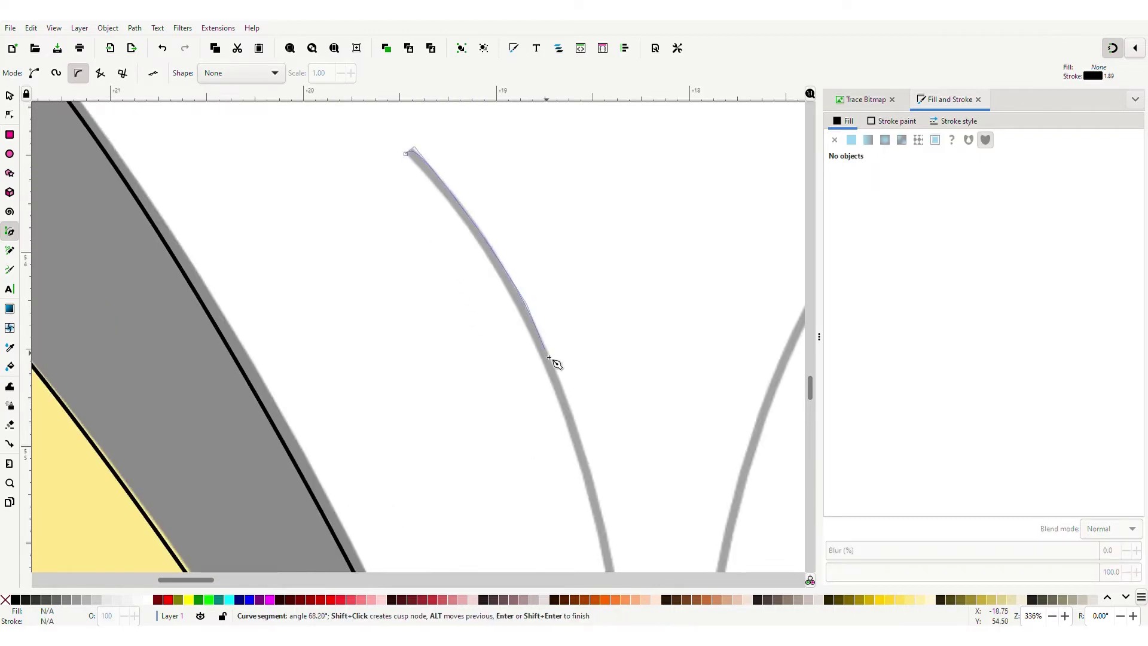
scroll(580, 236, down, 5)
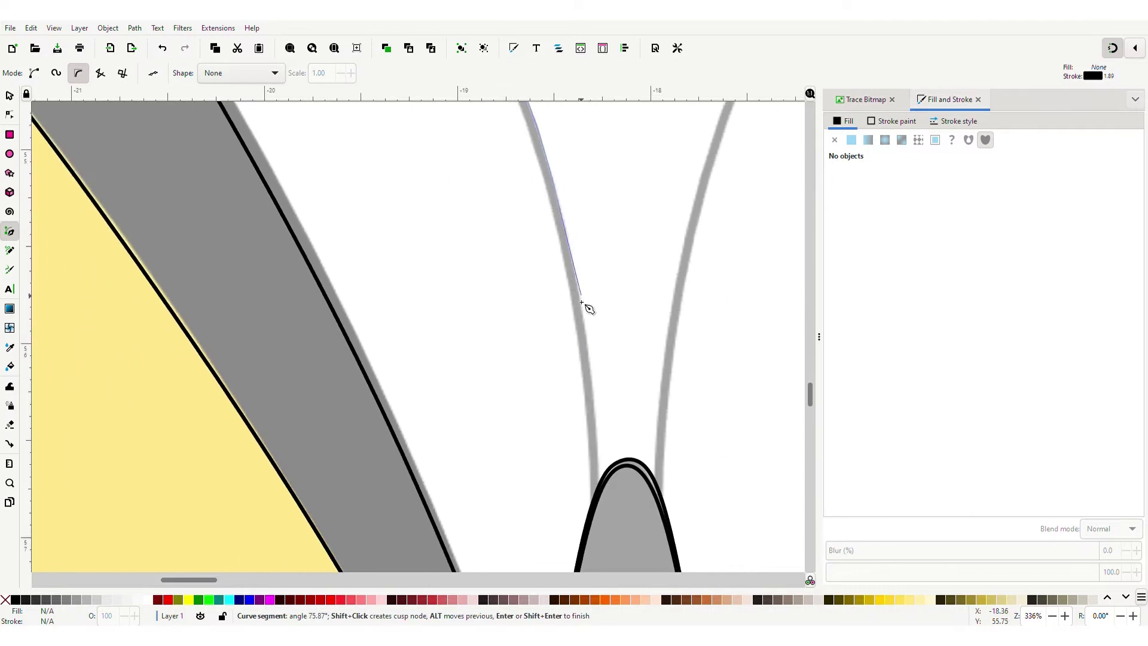
click(597, 490)
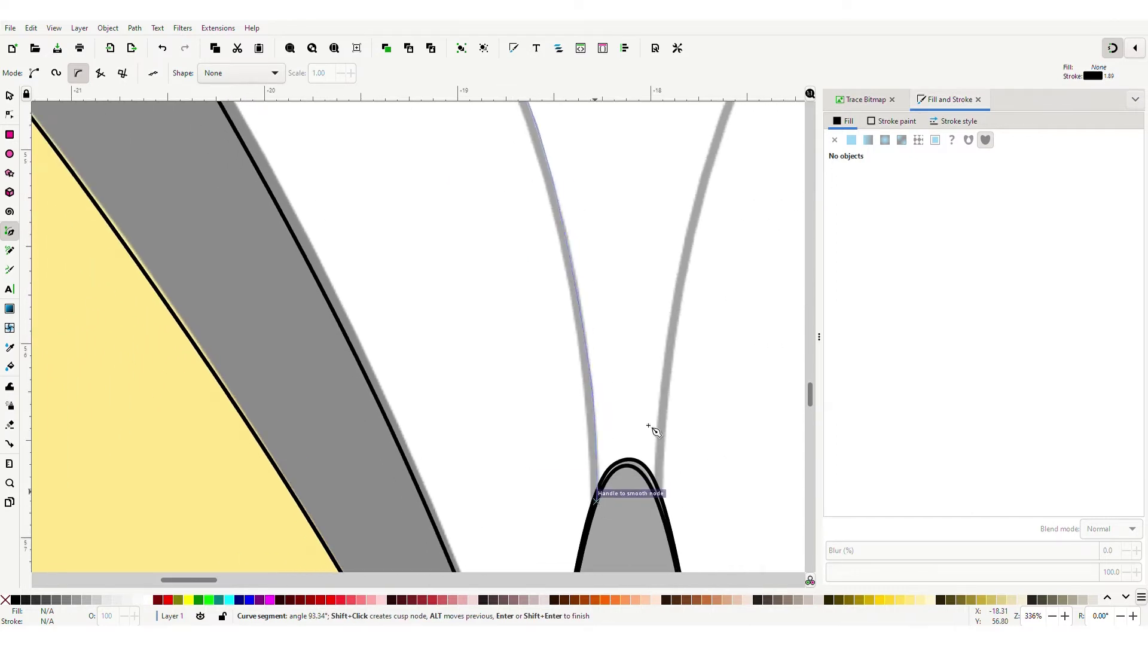
Step: Turn off snapping and trace back up the left antenna's outer edge, closing the path at its tip
click(1133, 50)
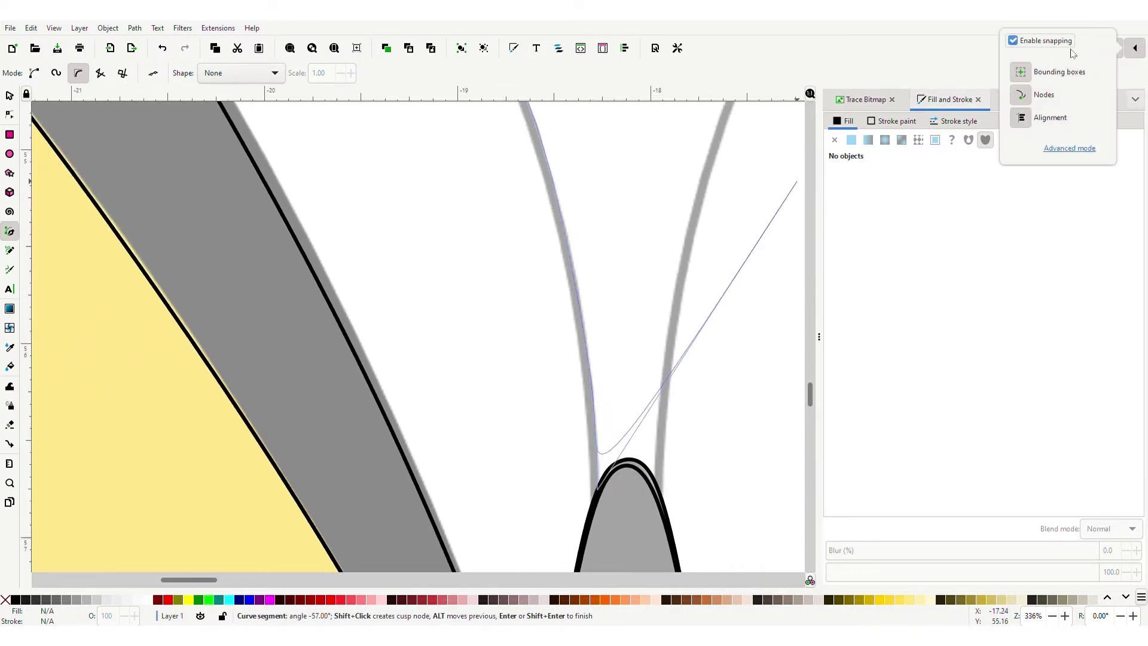
click(1135, 48)
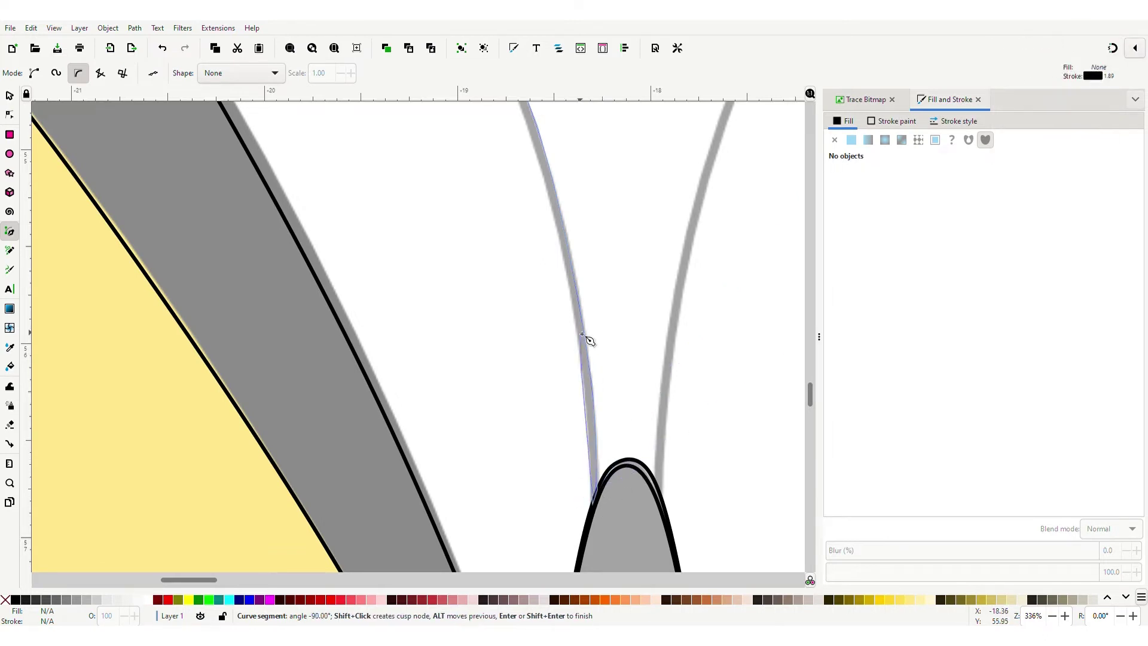
scroll(560, 215, up, 12)
scroll(560, 216, left, 4)
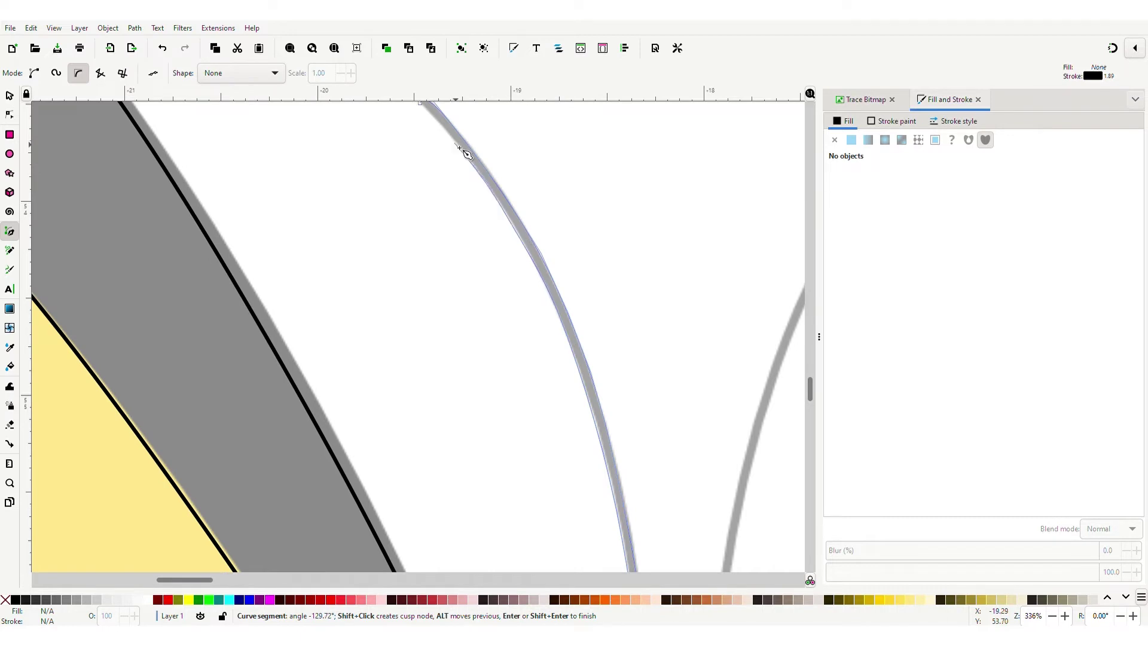
scroll(464, 149, up, 5)
click(481, 275)
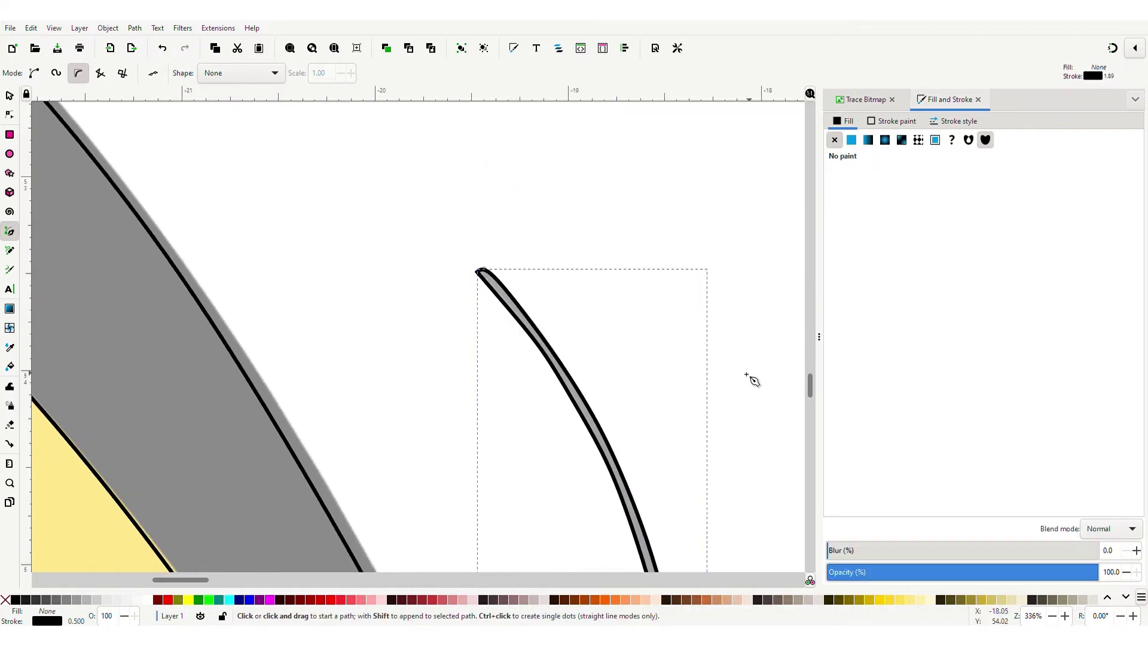
Step: Trace the right antenna as a BSpline path from its tip down to the body and back, and finish the path
mouse_move(751, 379)
mouse_down()
mouse_move(401, 290)
mouse_move(313, 325)
mouse_up()
click(544, 214)
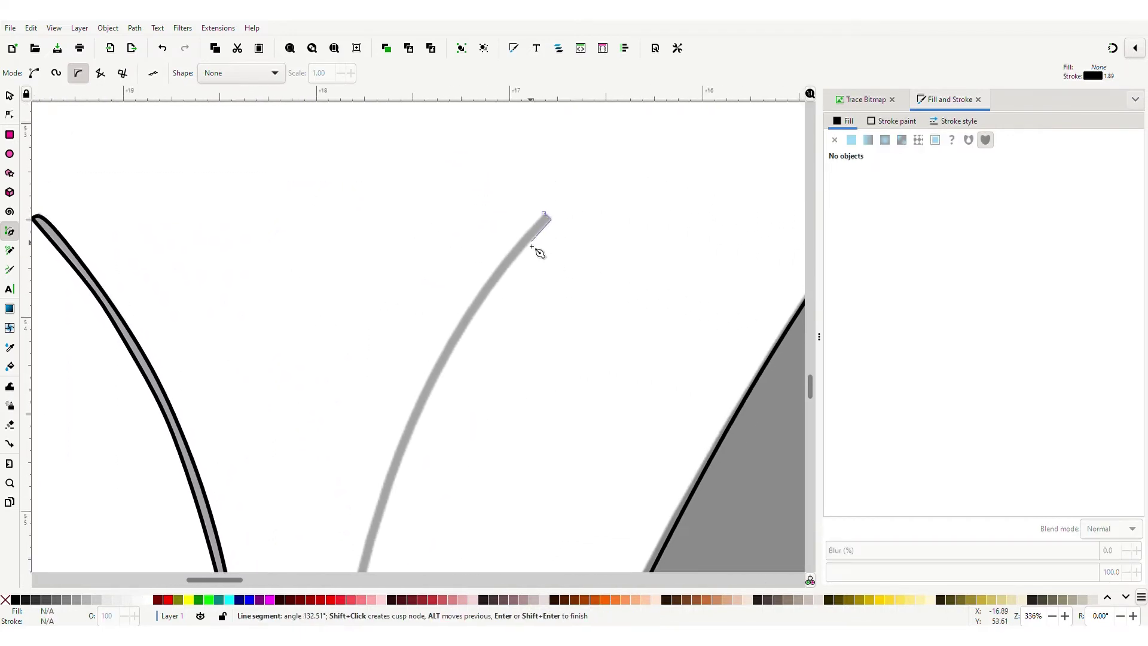
drag(382, 568, 528, 225)
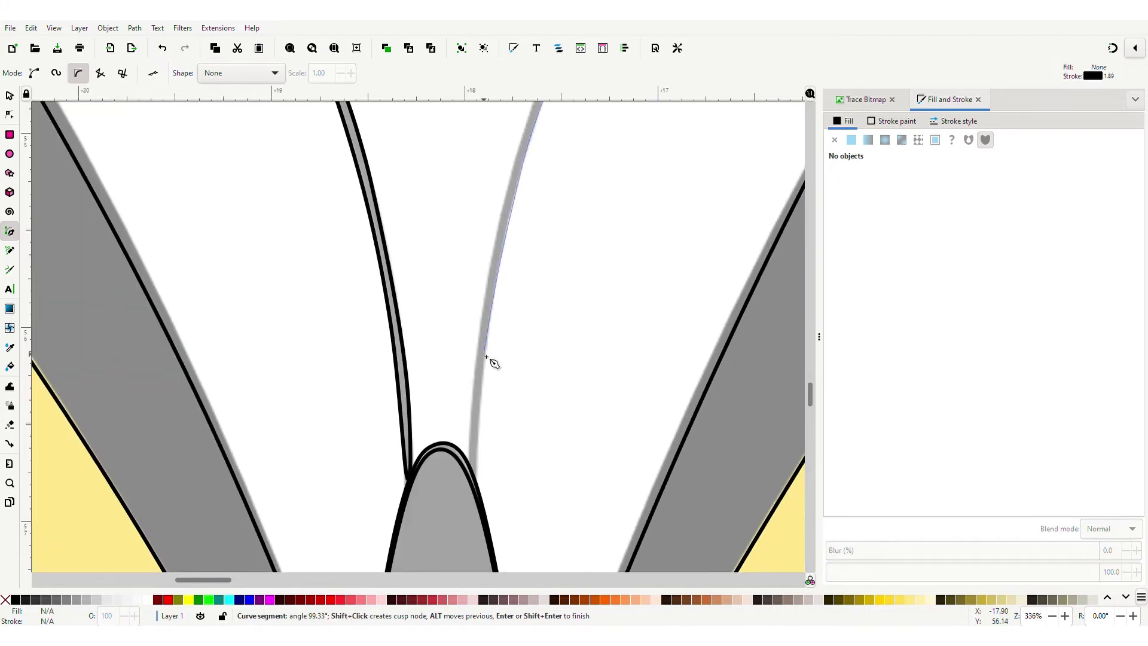
click(477, 482)
drag(540, 131, 493, 421)
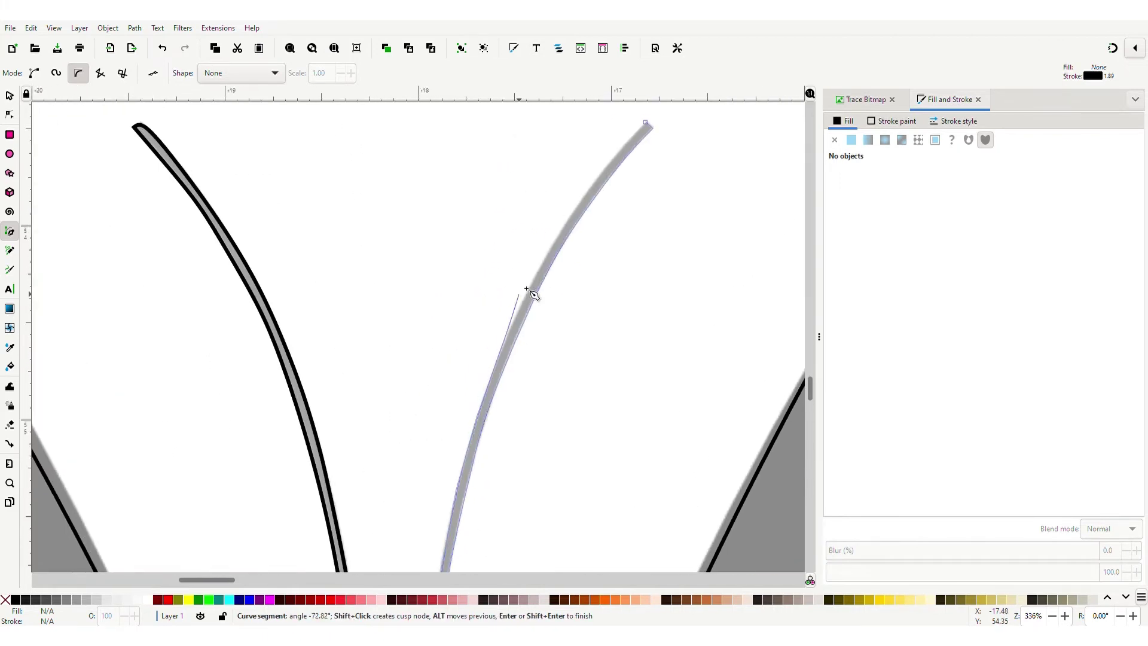
key(Return)
key(minus)
key(plus)
key(minus)
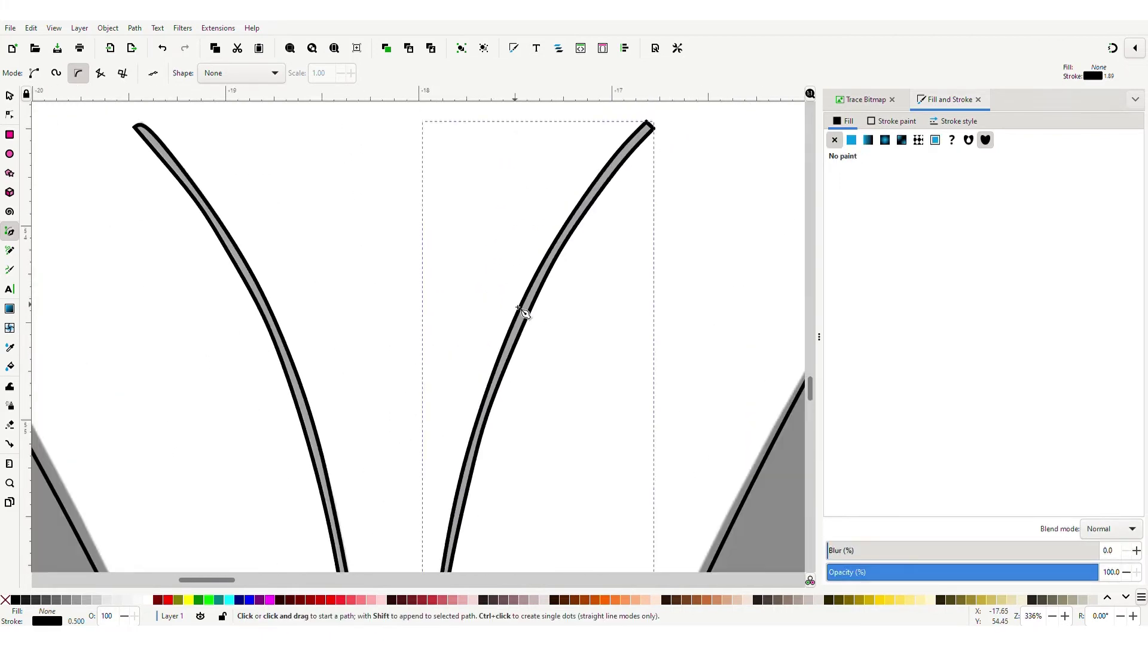
Step: Select the traced silhouette, both inner wings, body and both antennae together and move them off the bitmap into the empty area to its right
scroll(525, 312, down, 4)
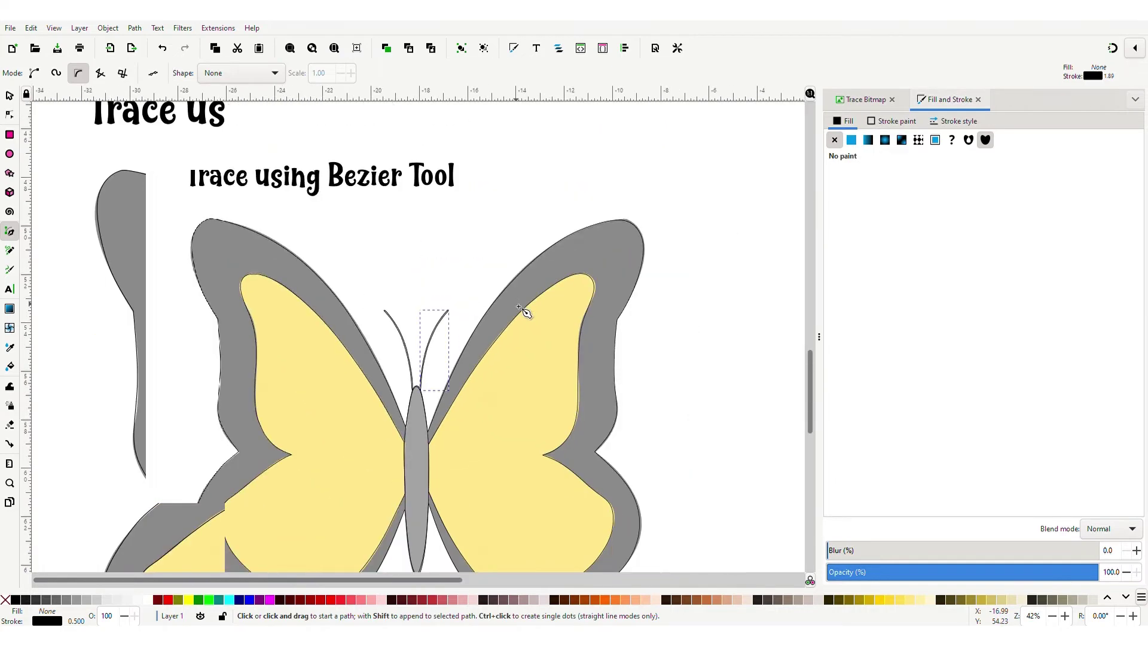
scroll(491, 328, down, 4)
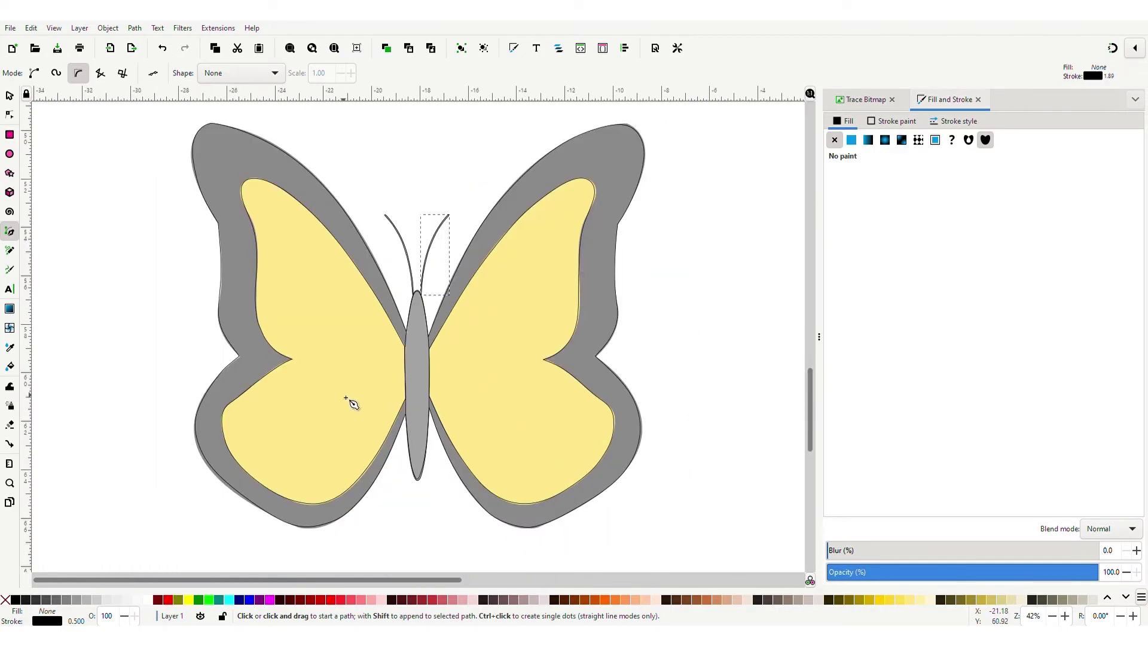
key(s)
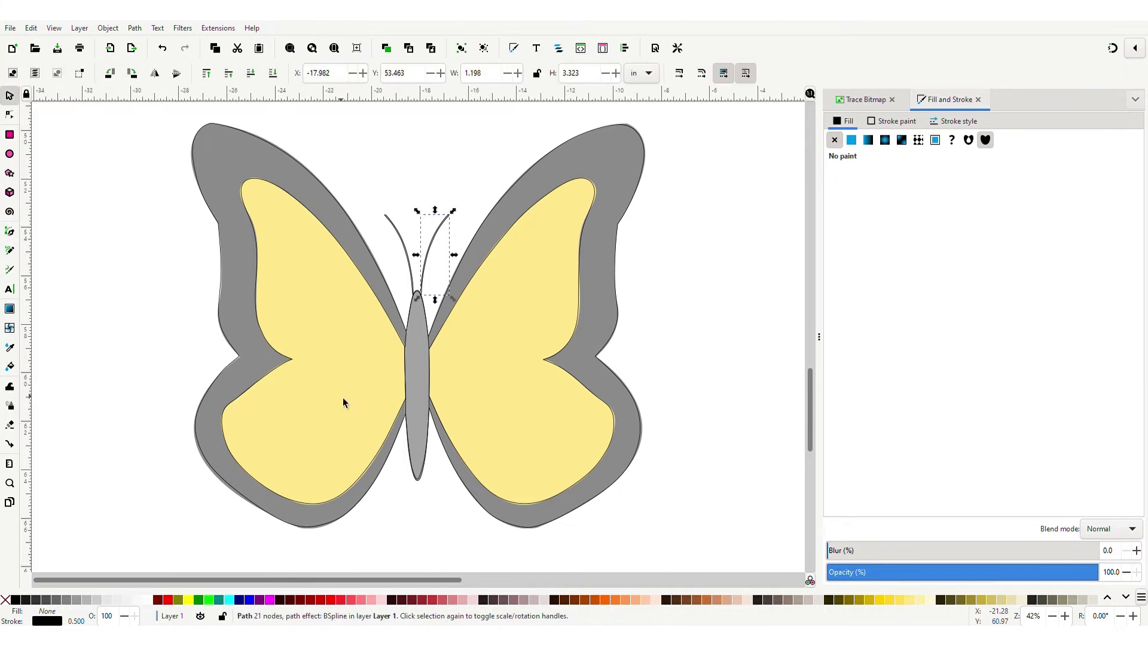
scroll(343, 397, up, 2)
key(Escape)
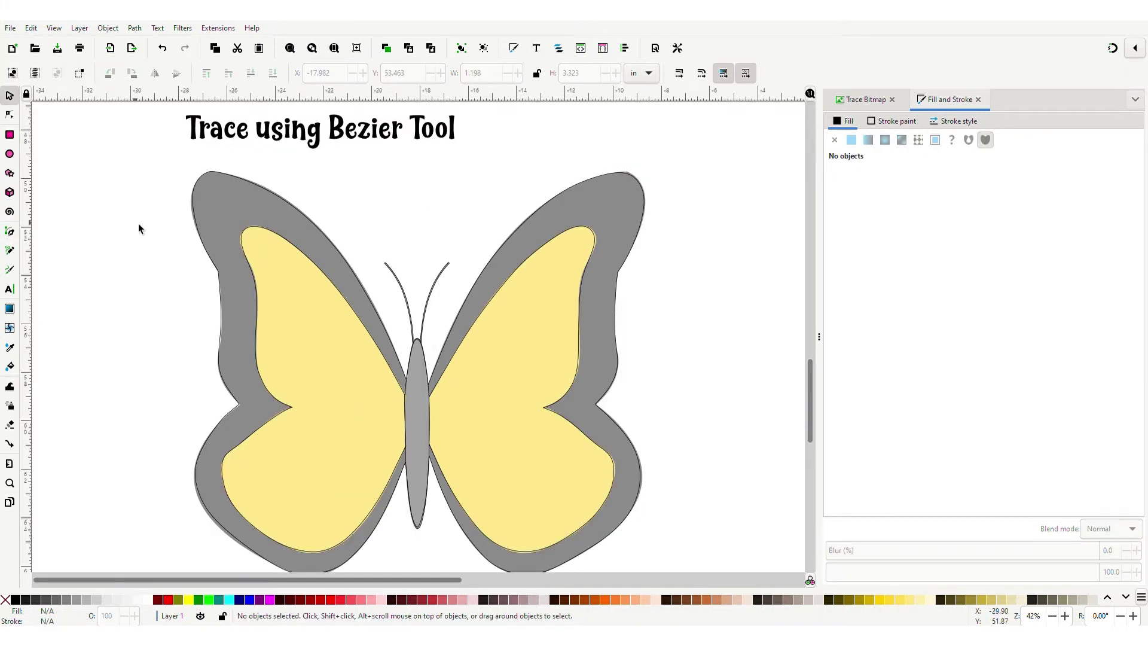
click(201, 235)
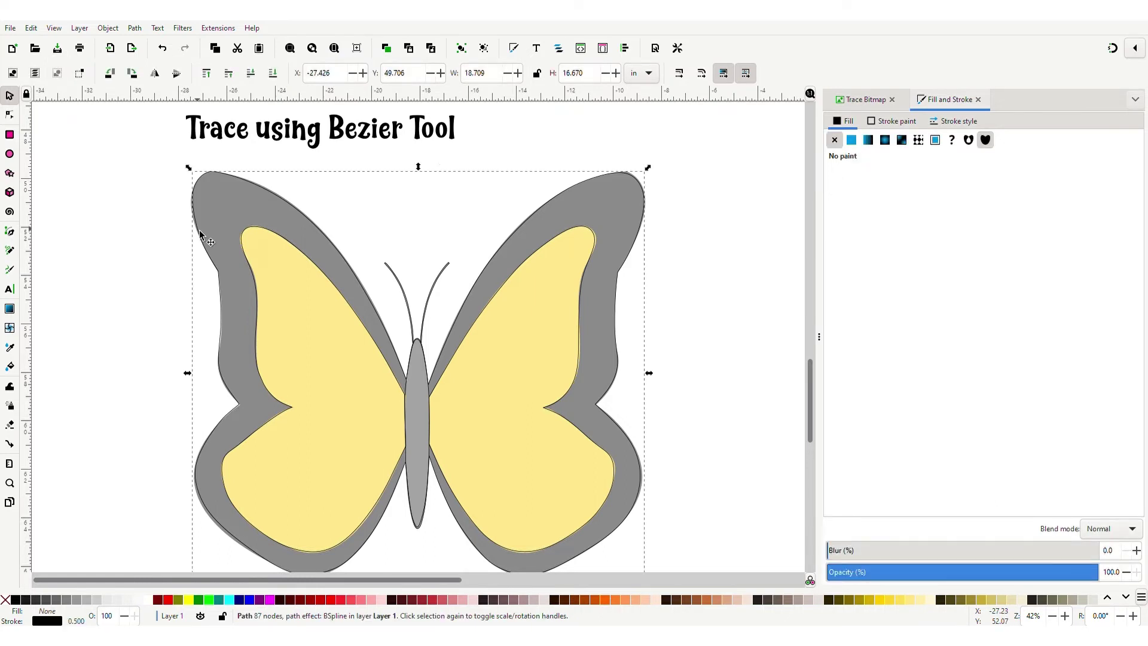
shift+click(244, 247)
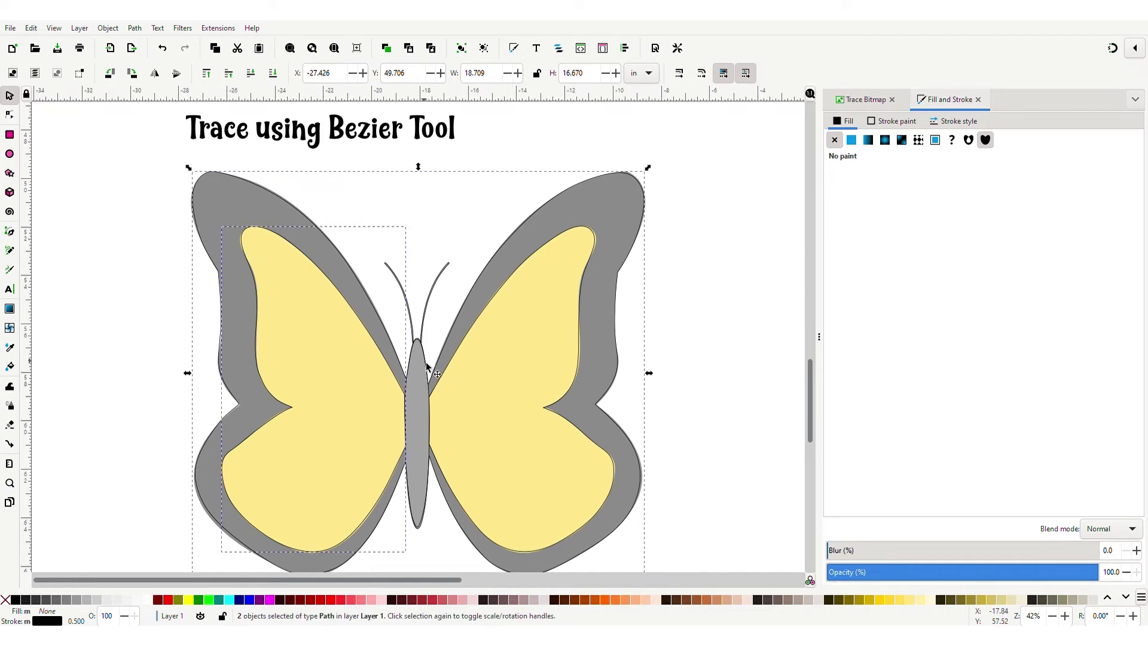
shift+click(432, 395)
shift+click(460, 357)
shift+click(438, 291)
drag(400, 293, 347, 311)
scroll(278, 313, down, 4)
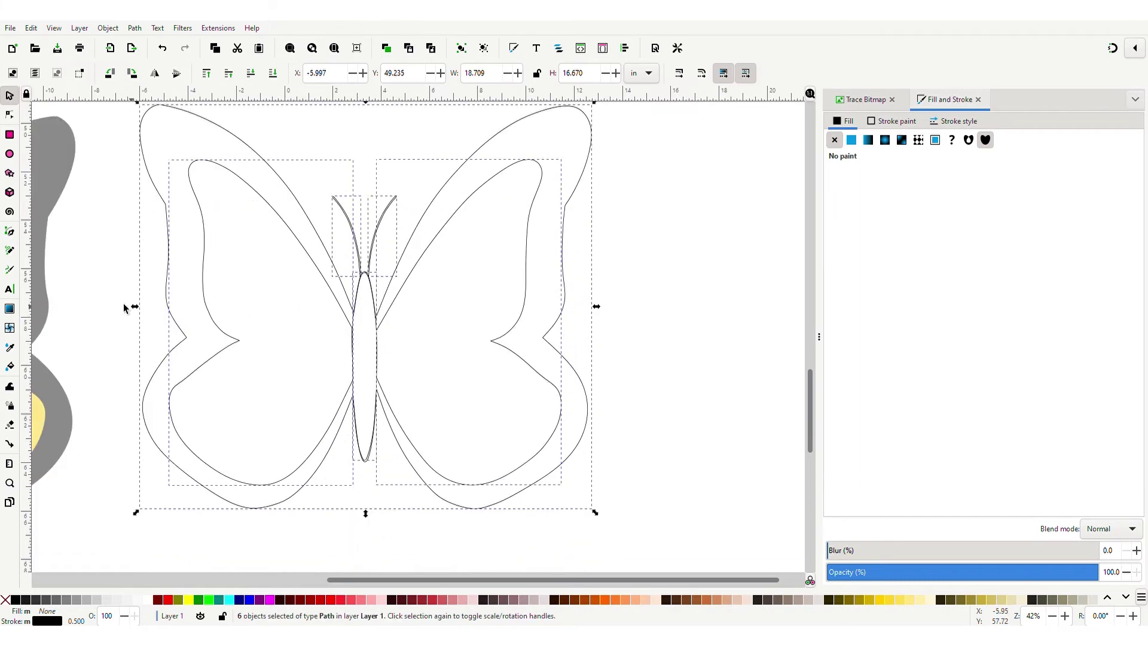
Step: Deselect the traced paths, select the butterfly bitmap and raise its opacity to 100%
click(105, 293)
scroll(106, 293, down, 2)
scroll(105, 293, up, 2)
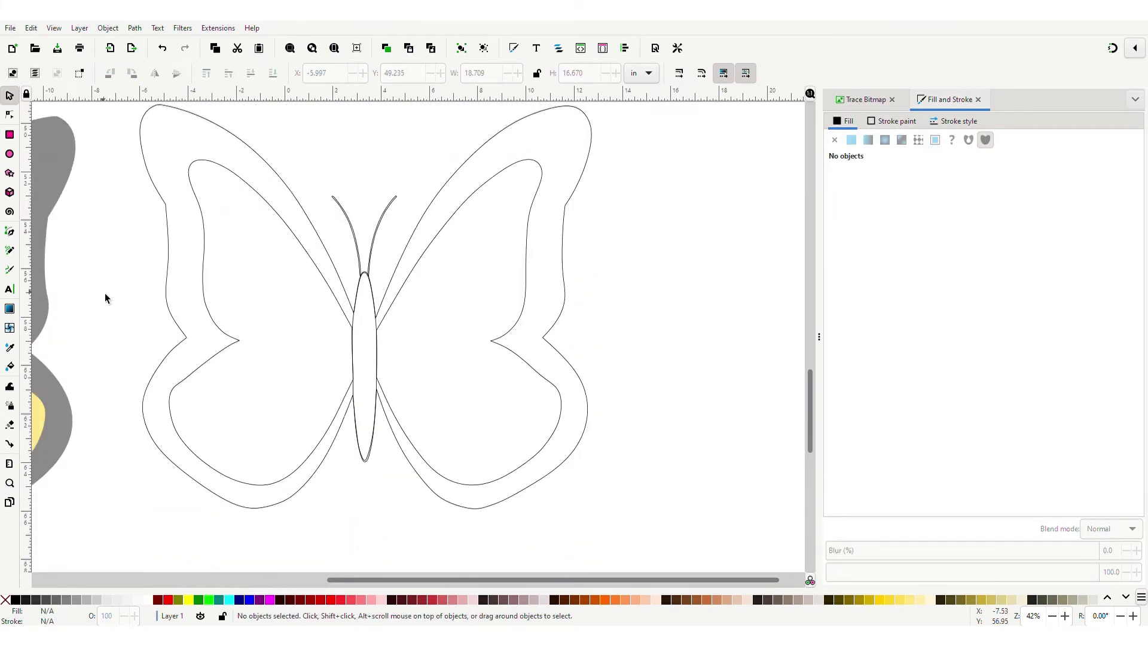
key(minus)
click(82, 314)
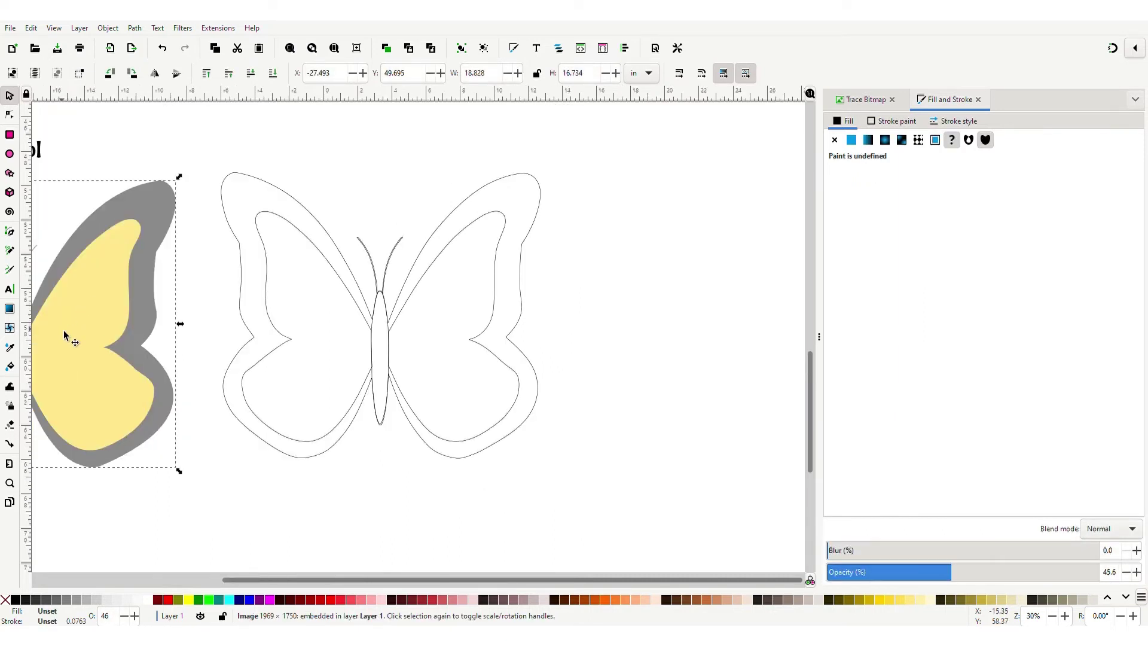
drag(64, 335, 295, 336)
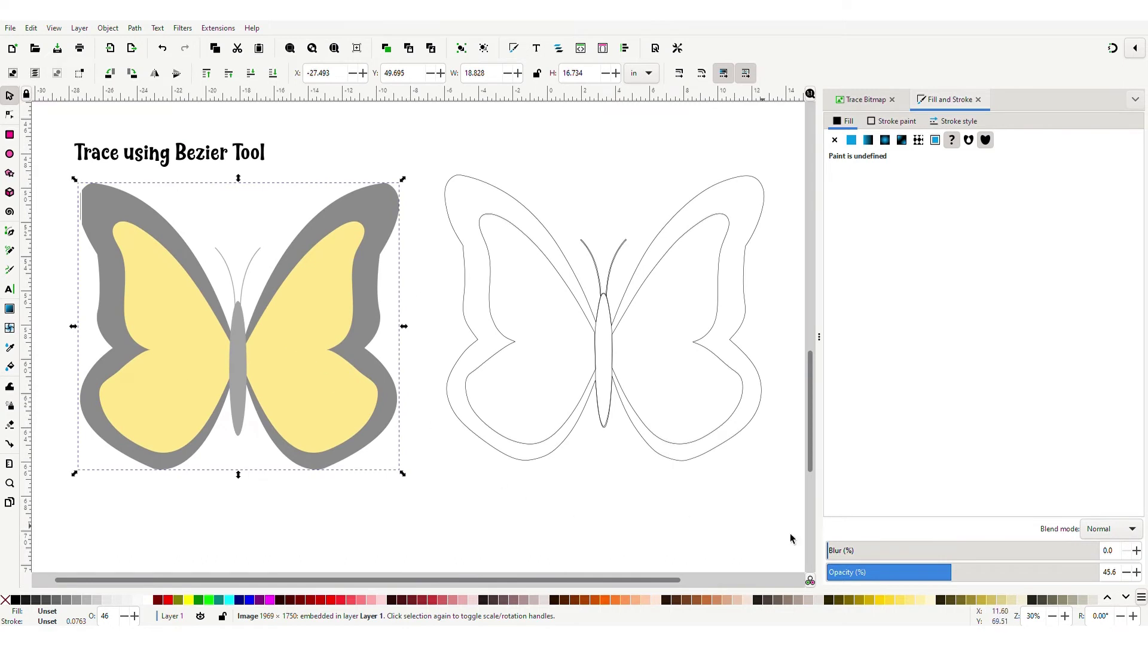
drag(948, 572, 1112, 573)
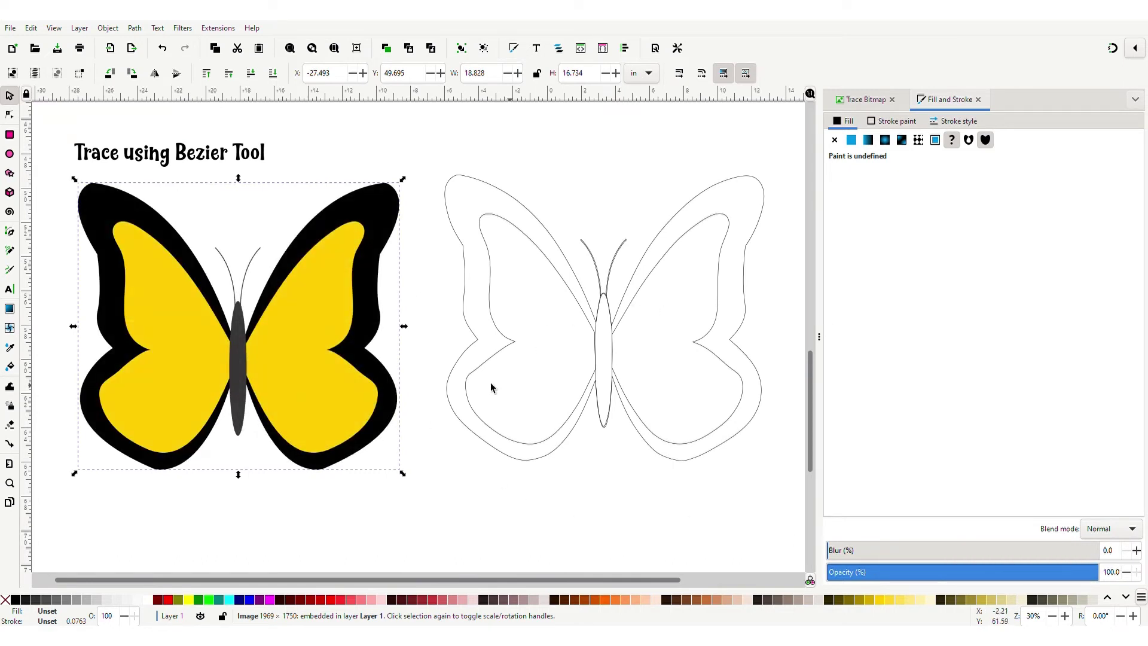
Step: Fill the traced body path with the dark grey (#373535) sampled from the bitmap butterfly's body
click(603, 356)
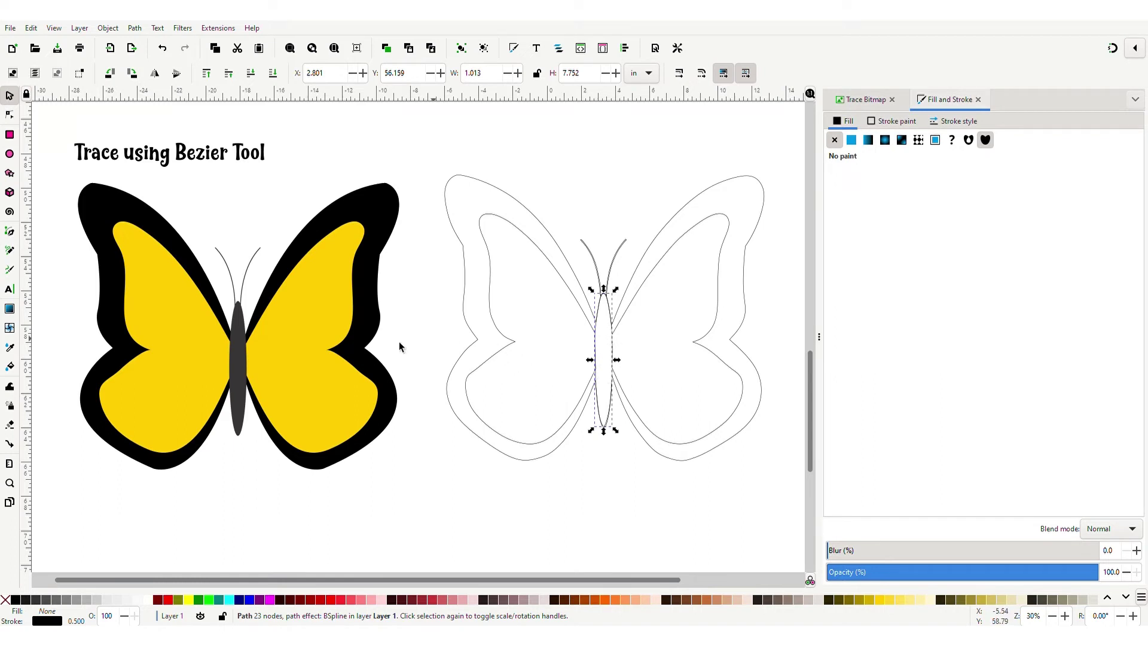
click(10, 349)
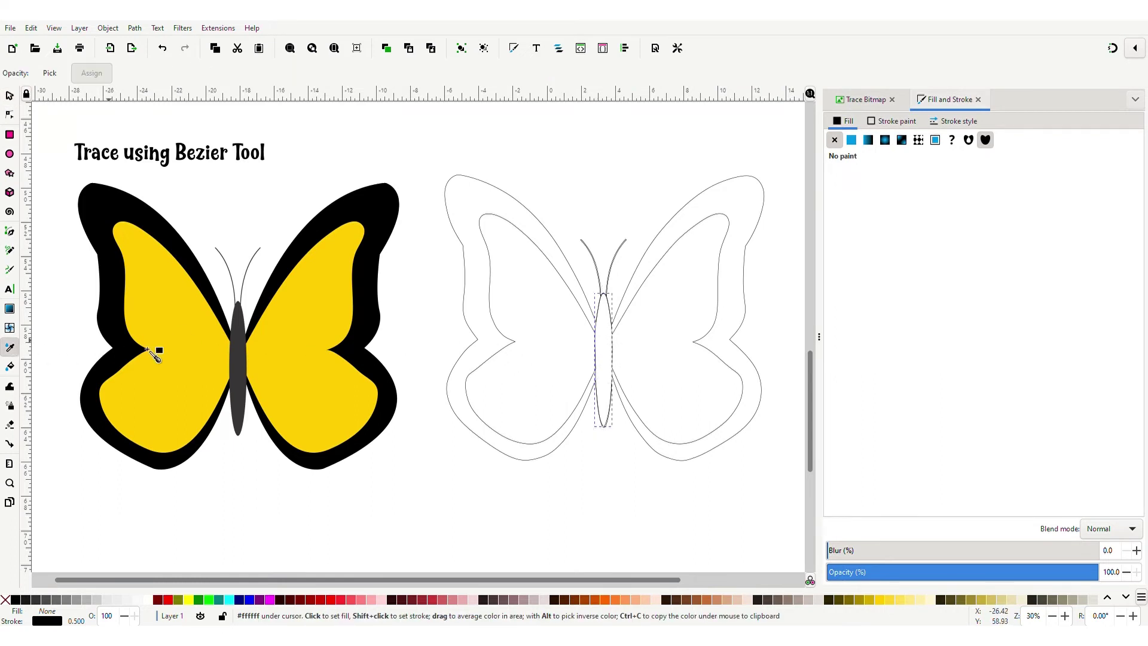
click(239, 364)
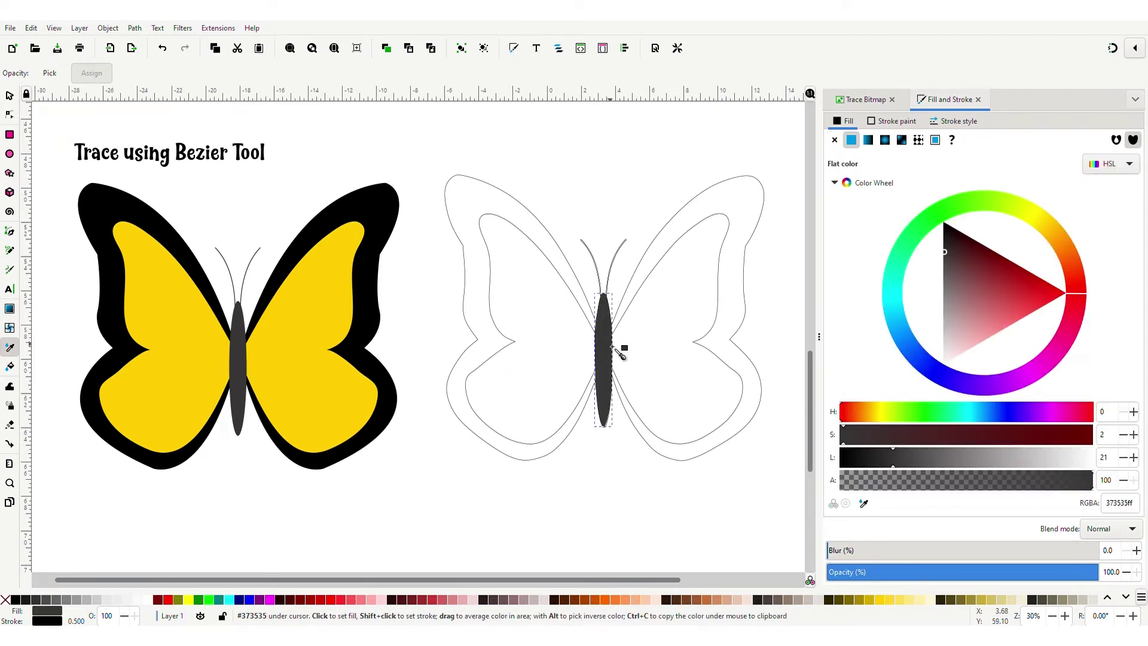
Step: Fill the traced left inner wing path with the yellow sampled from the bitmap butterfly's wing
key(s)
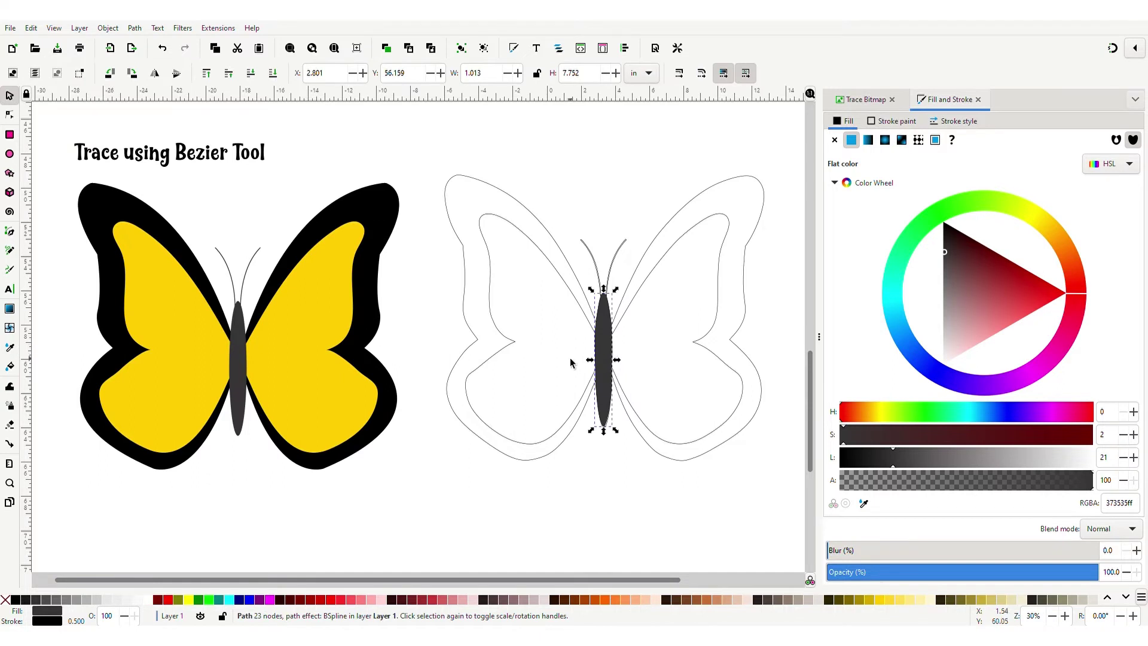
click(492, 294)
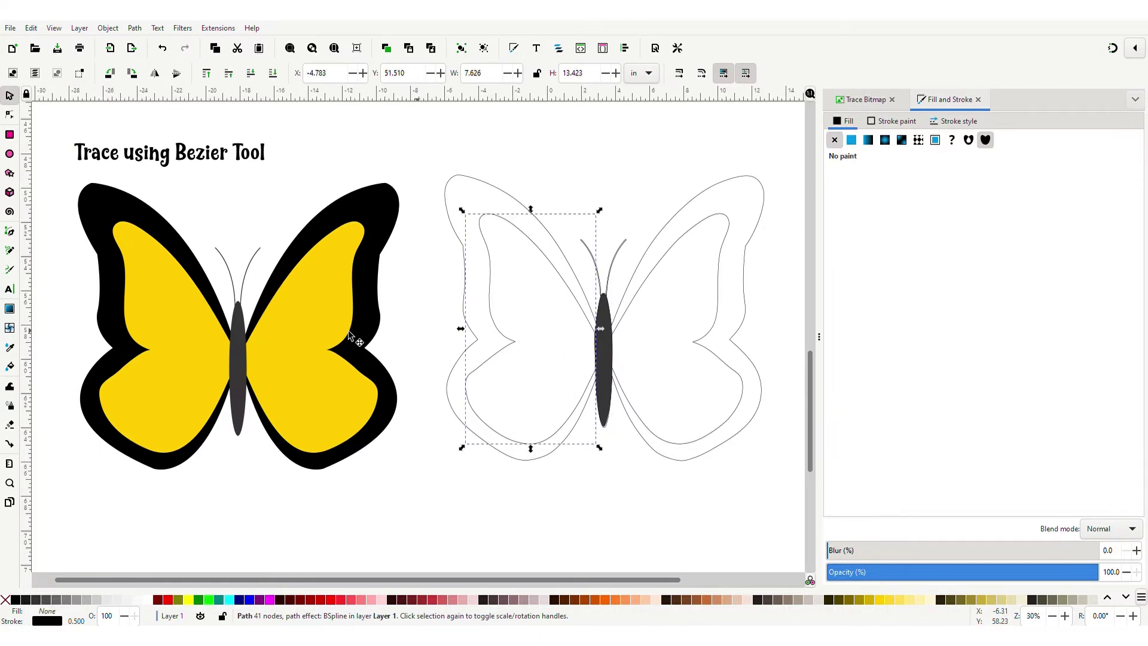
click(10, 348)
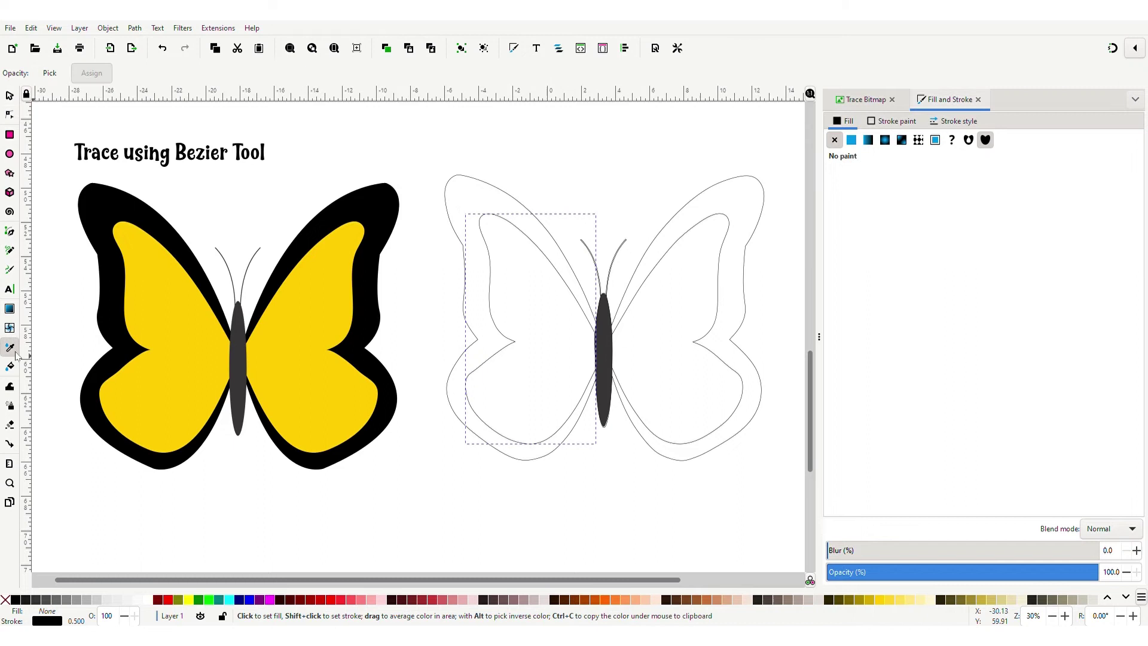
click(169, 331)
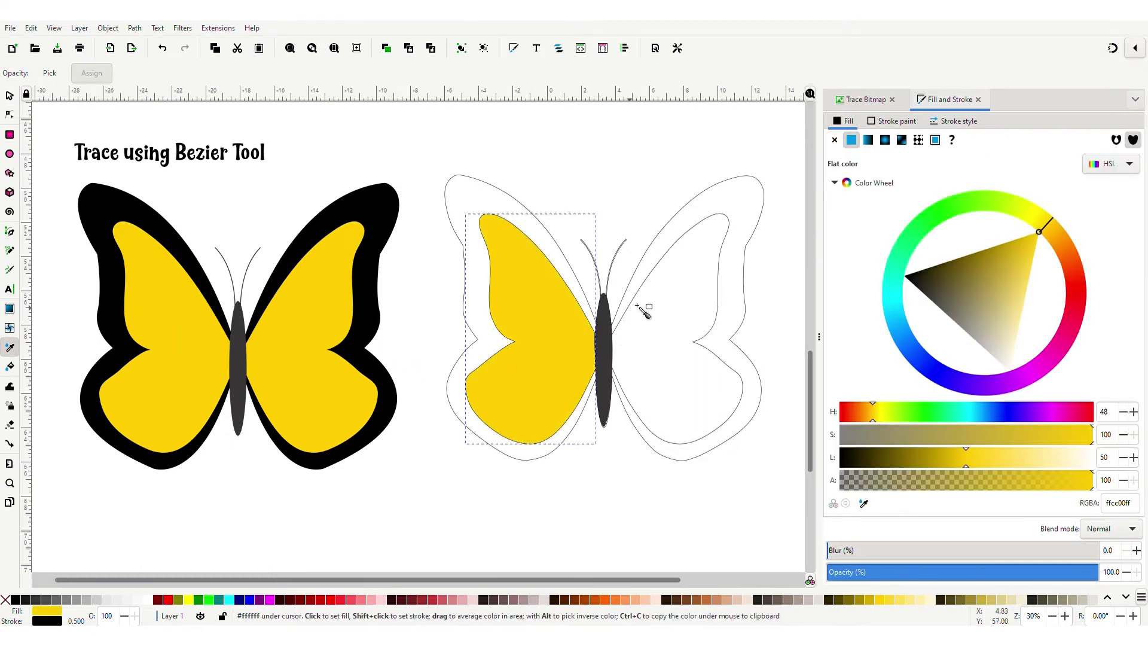
Step: Fill the traced right inner wing path with the yellow sampled from the bitmap butterfly's wing
key(s)
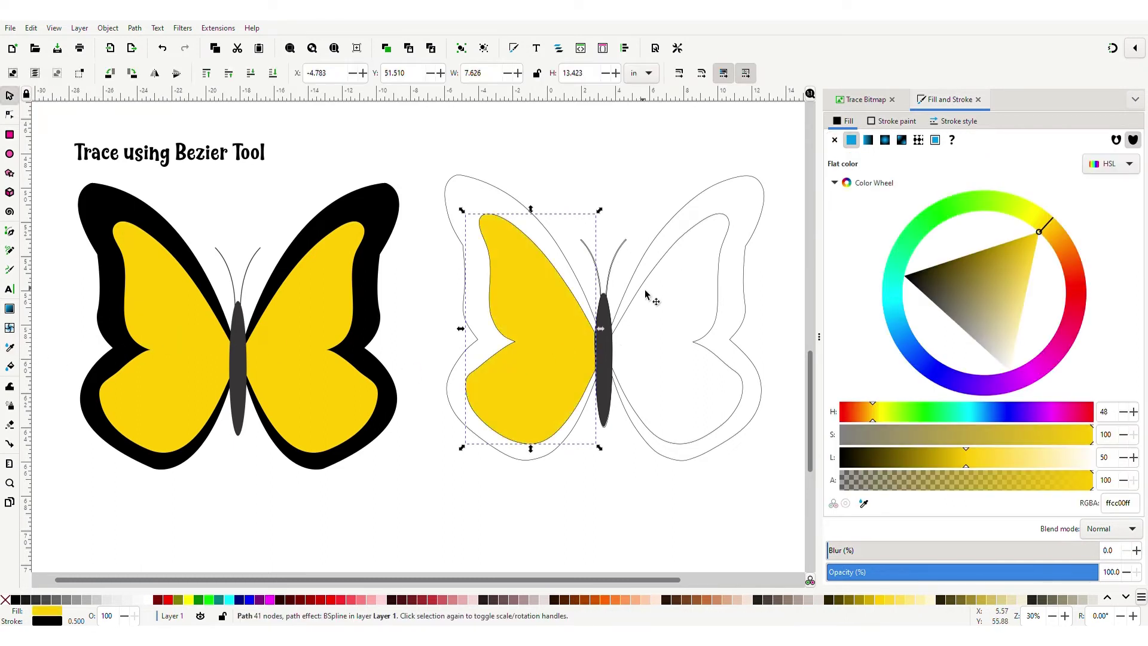
click(645, 291)
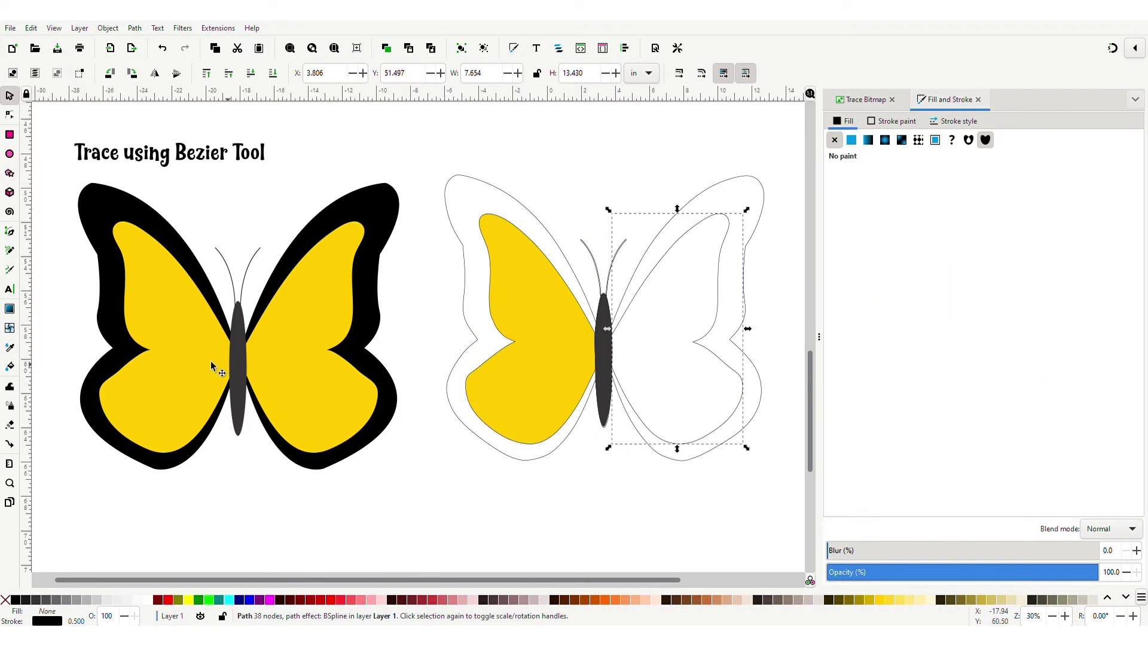
click(10, 347)
click(282, 346)
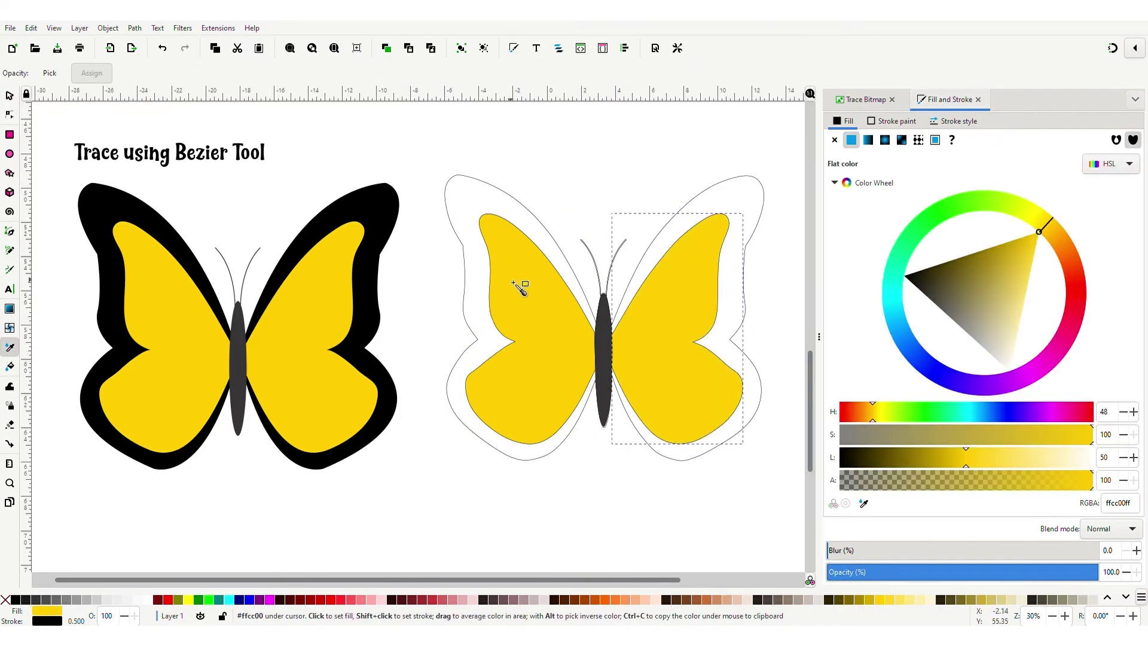
Step: Fill the traced outer silhouette path with the black sampled from the bitmap butterfly's wing border
key(s)
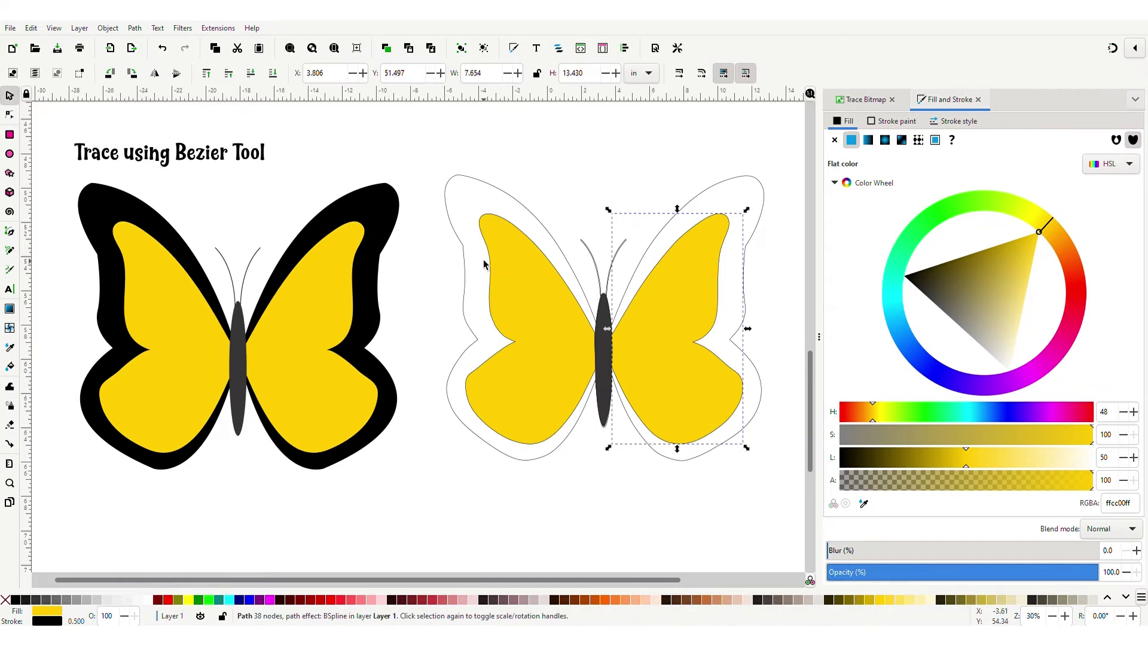
click(455, 229)
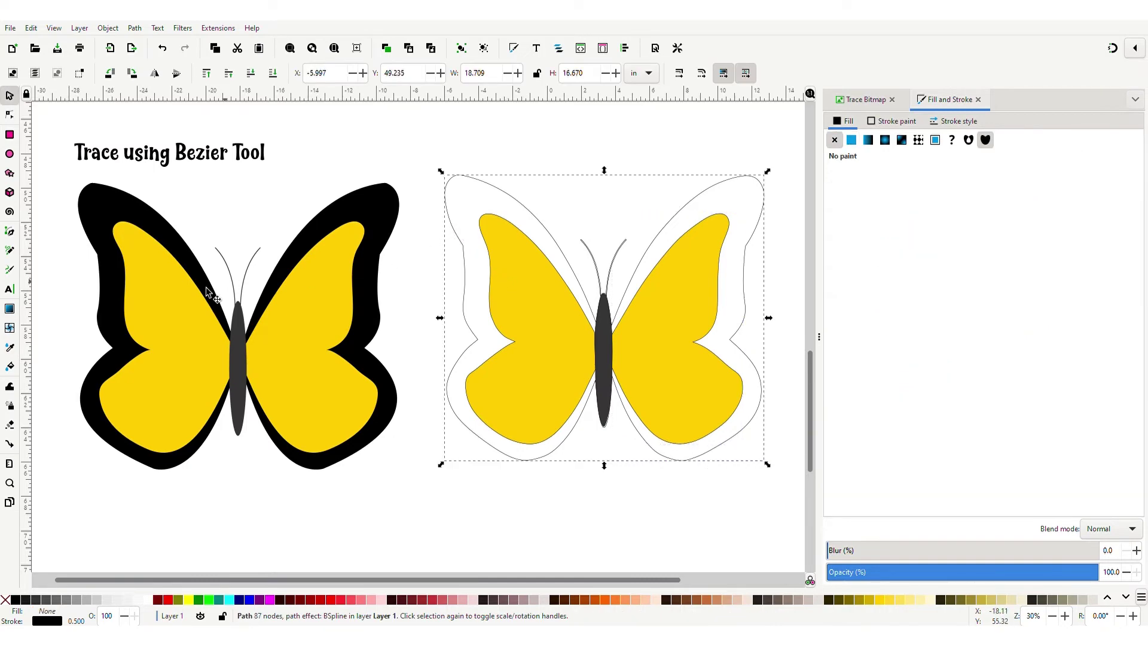
click(10, 347)
click(100, 213)
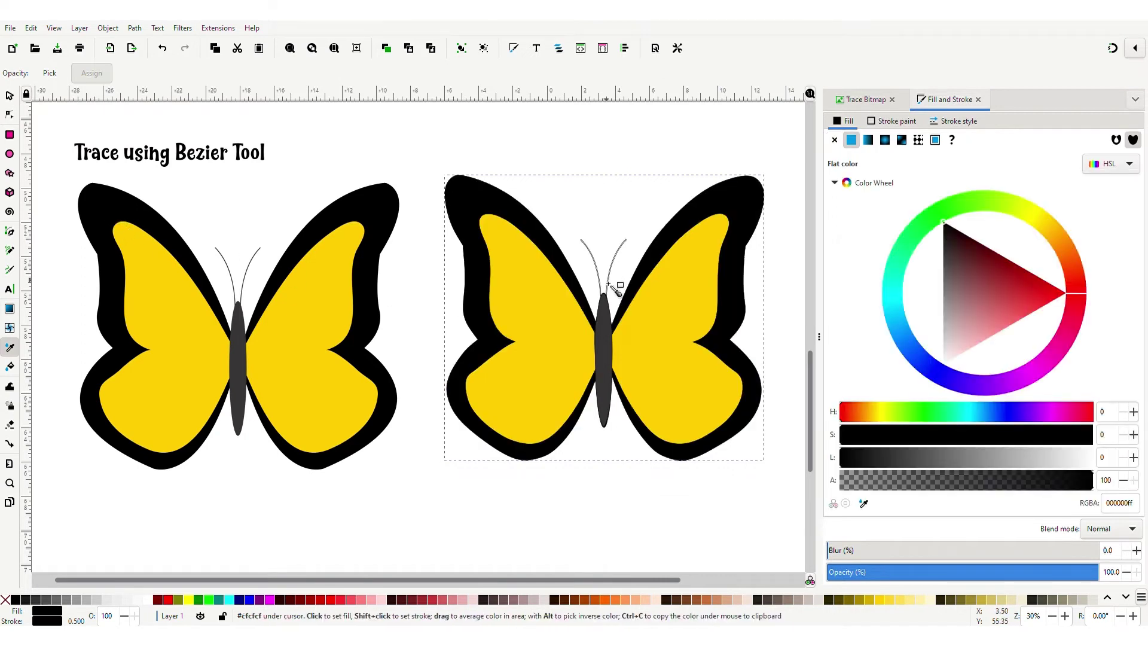
Step: Select both traced antennae and fill them with the dark grey (#3a3838) sampled from the bitmap butterfly
key(s)
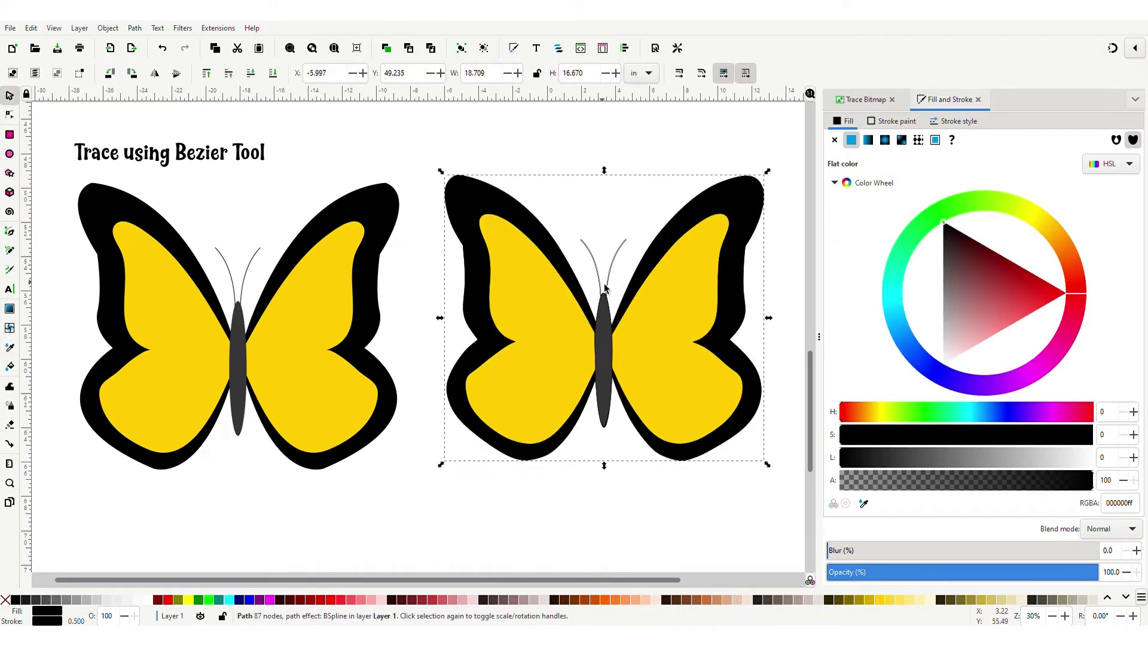
key(plus)
key(plus)
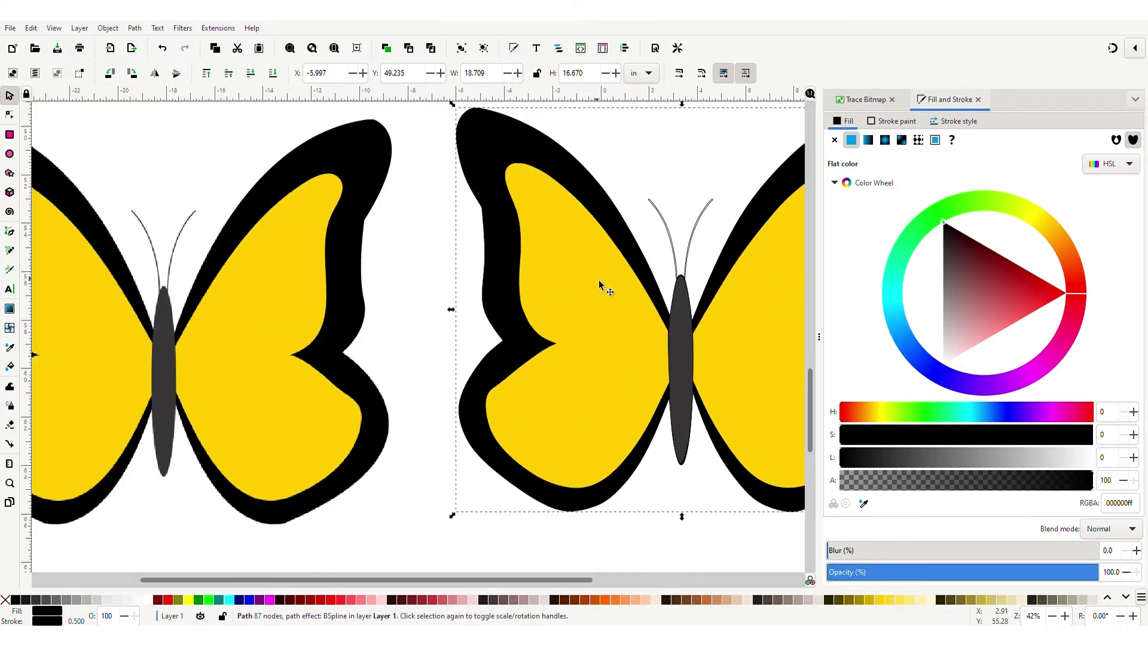
drag(582, 343, 404, 414)
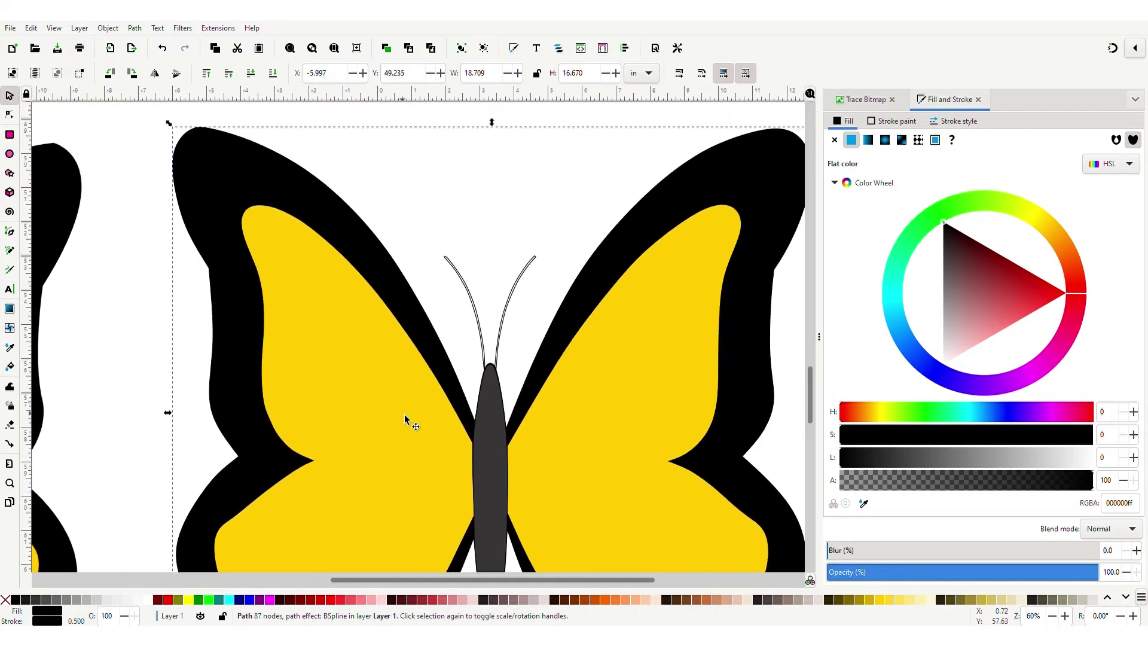
click(467, 287)
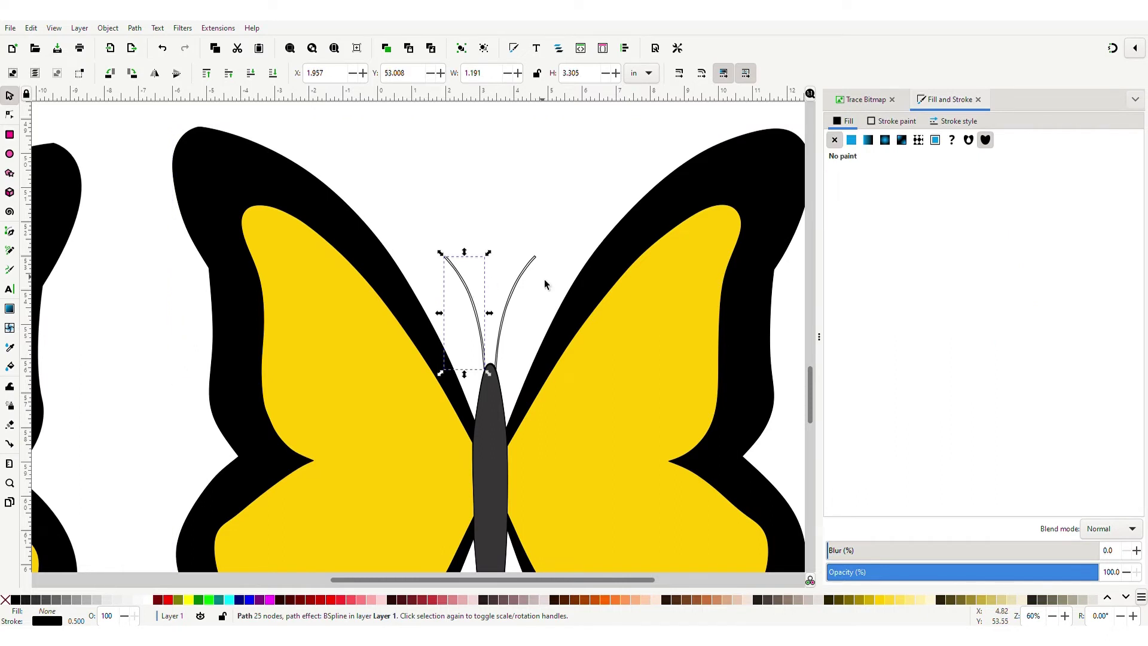
shift+click(515, 297)
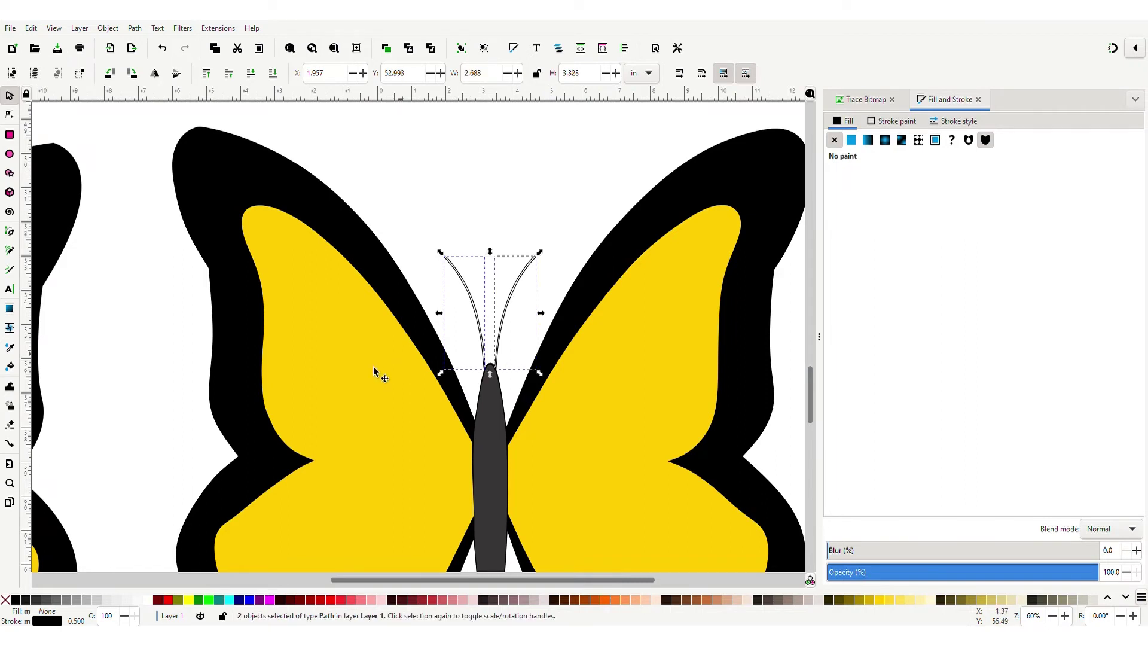
scroll(339, 368, left, 3)
scroll(444, 372, left, 5)
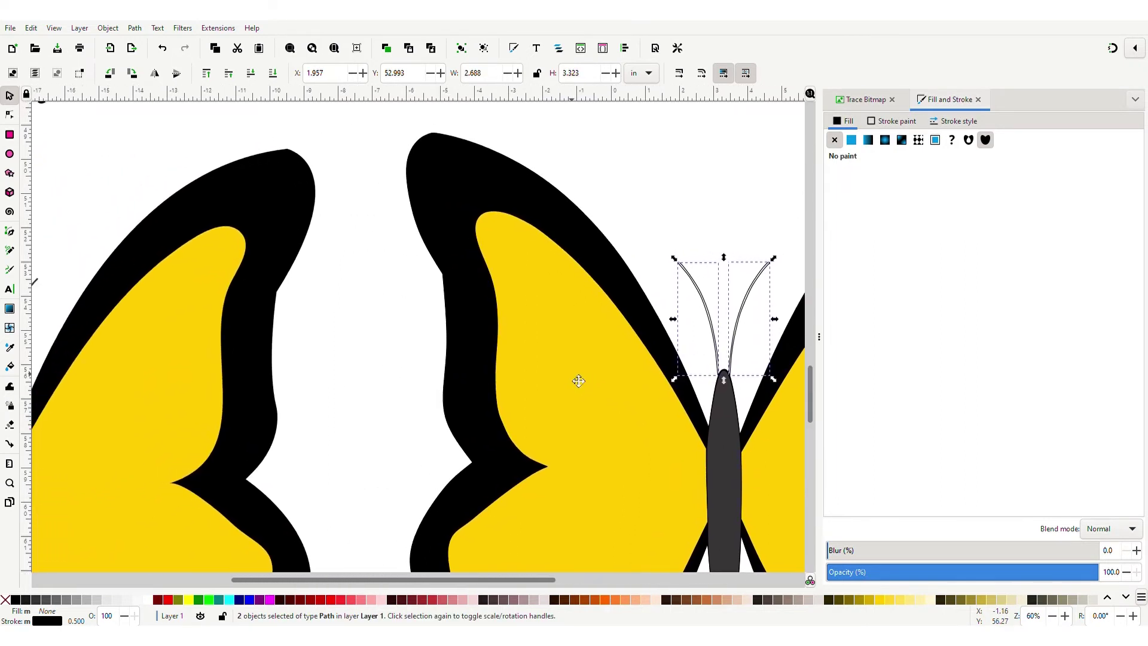
key(minus)
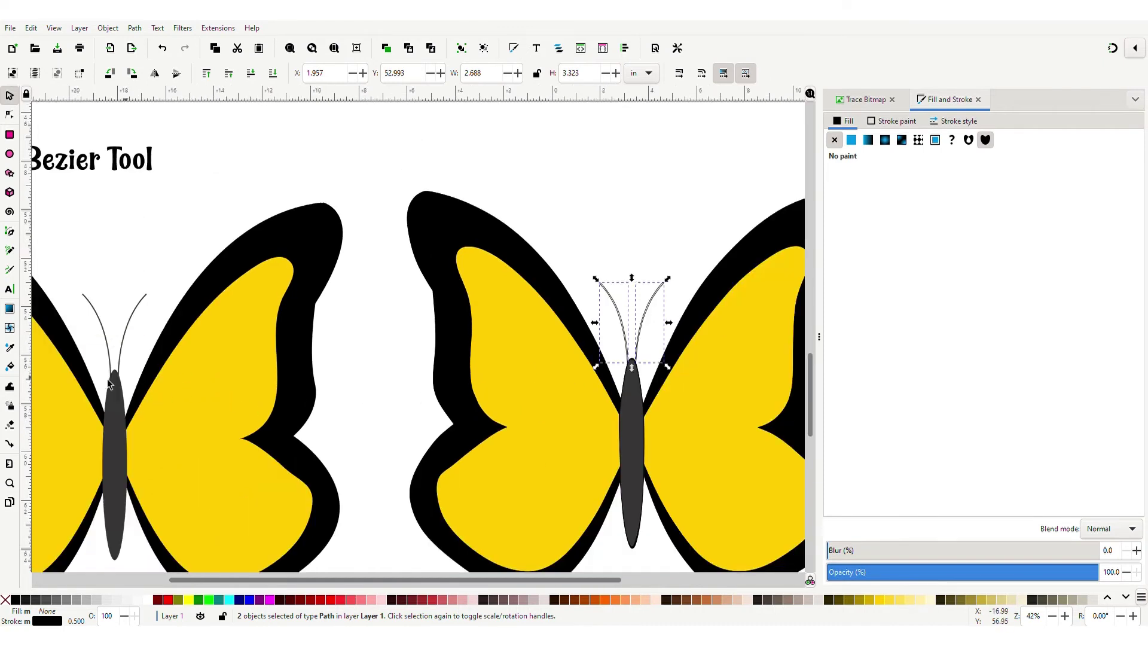
click(12, 347)
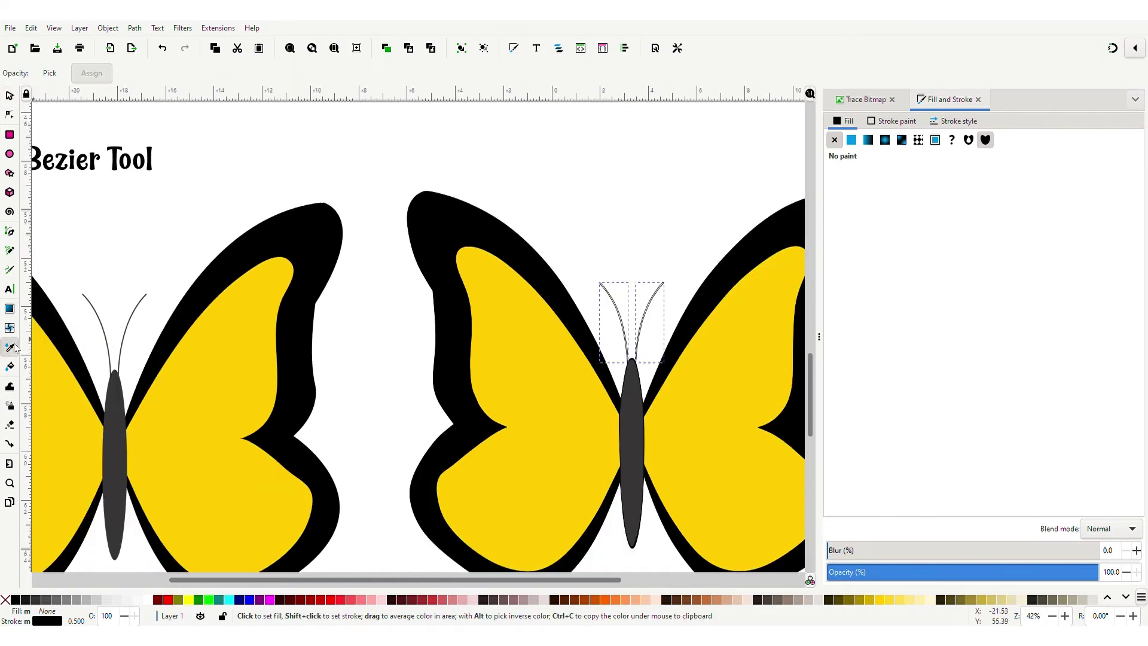
click(126, 341)
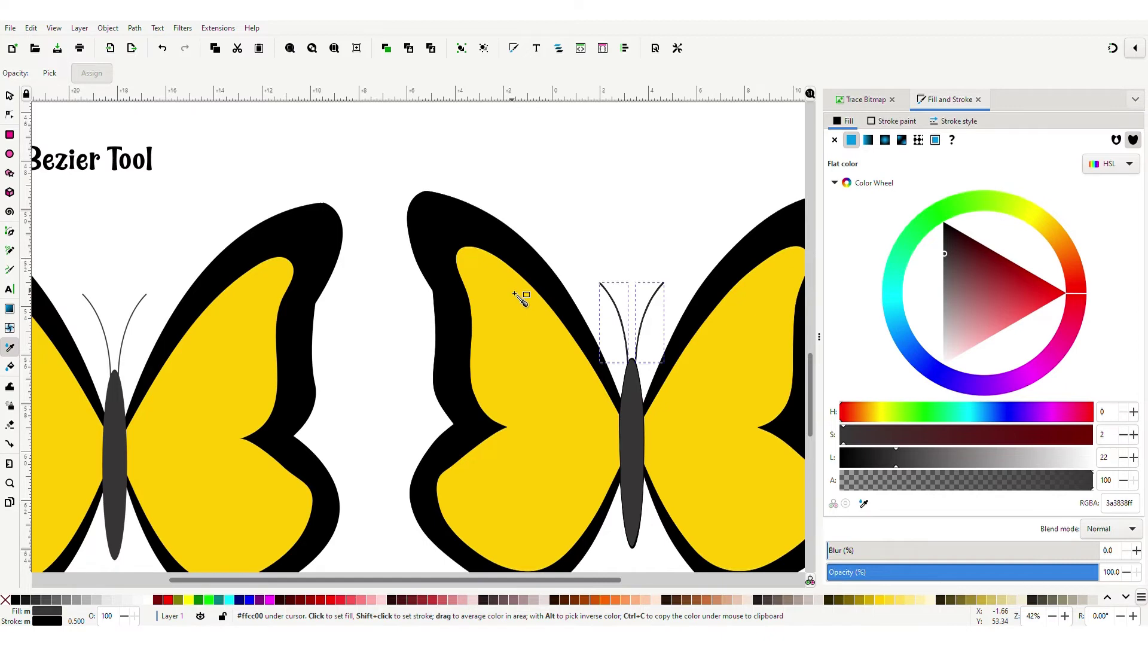
Step: Select the traced body path and remove its stroke
scroll(520, 297, down, 2)
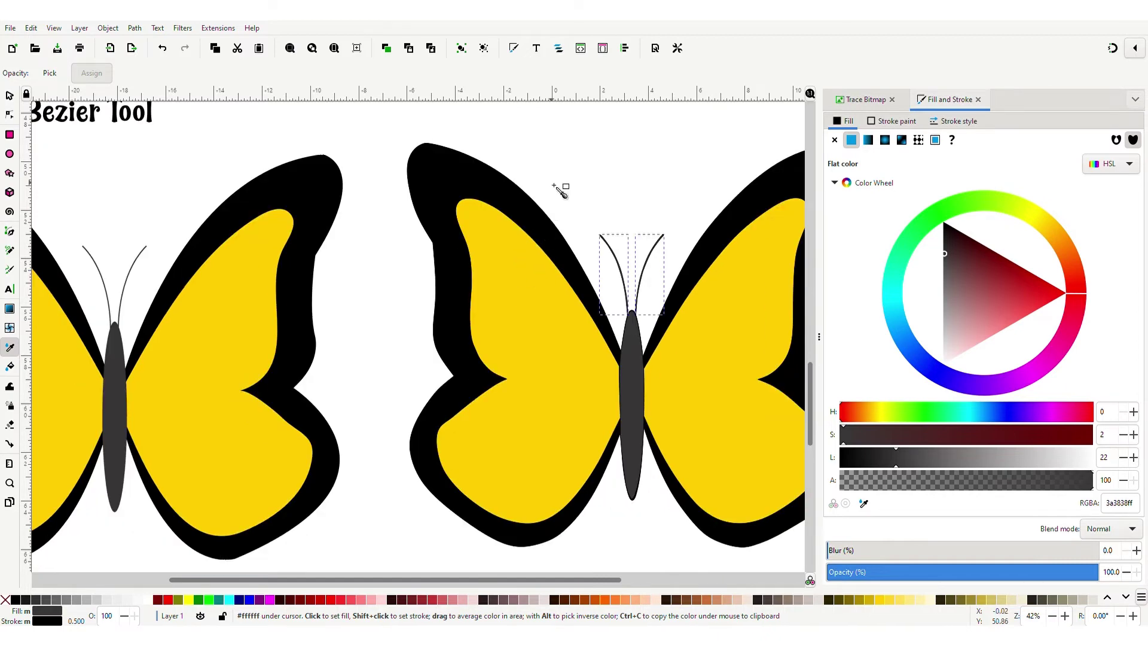
key(s)
key(minus)
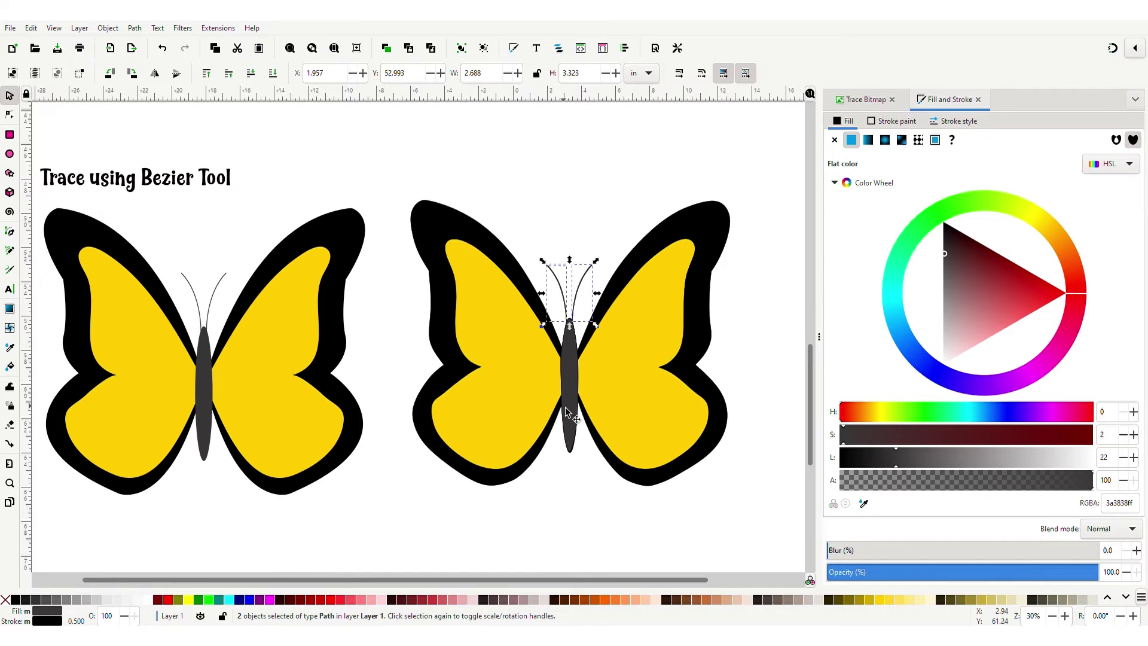
ctrl+scroll(565, 406, up, 4)
scroll(545, 439, right, 5)
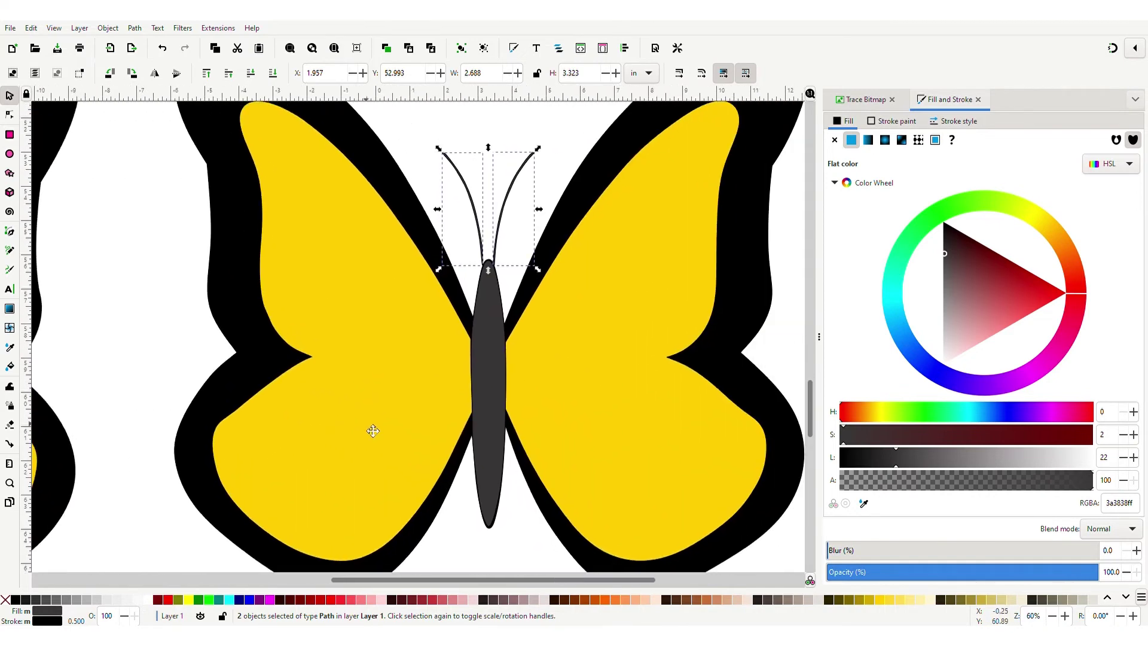
click(500, 399)
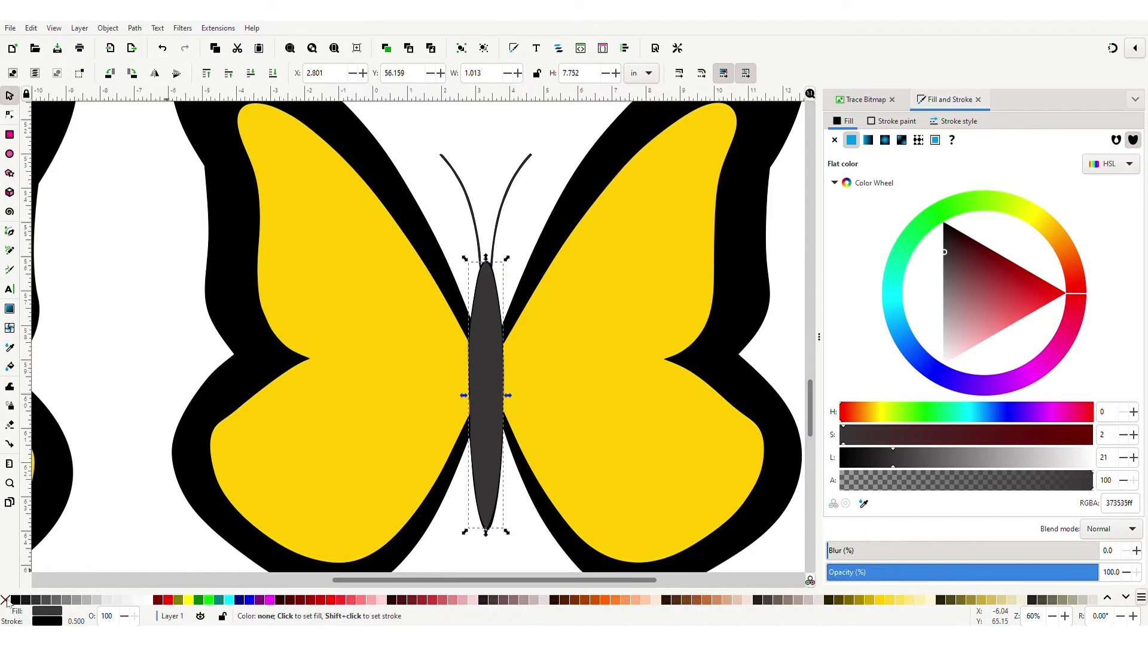
key(shift)
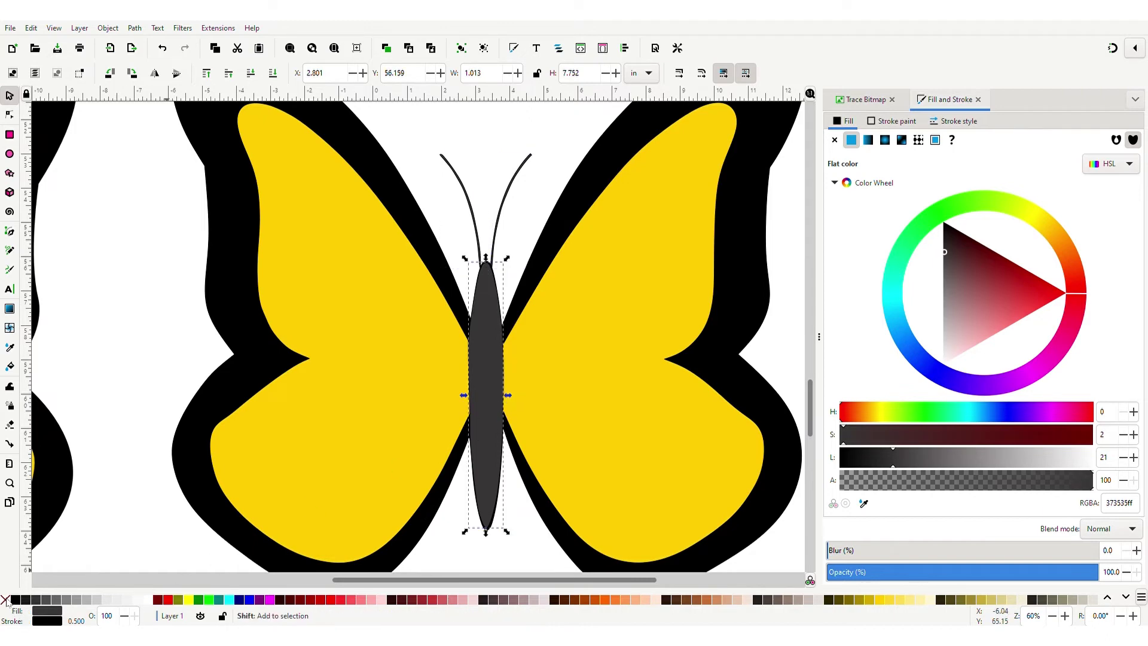
shift+click(6, 600)
Step: Try a dark red stroke on the traced body path and remove it again
scroll(542, 426, down, 2)
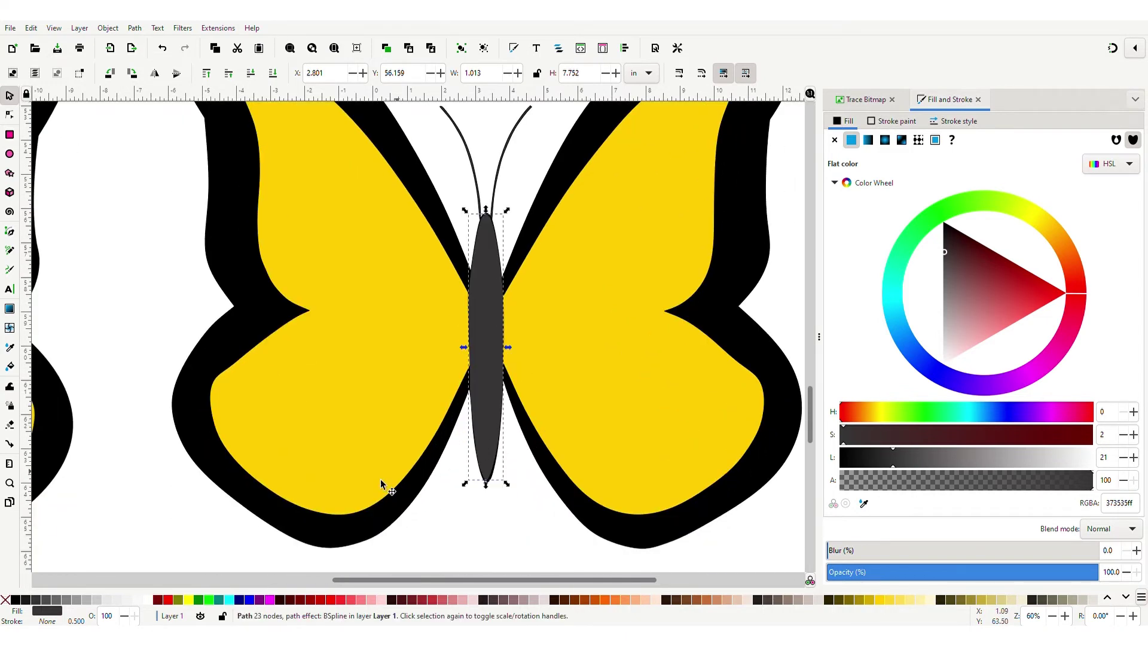
shift+click(158, 600)
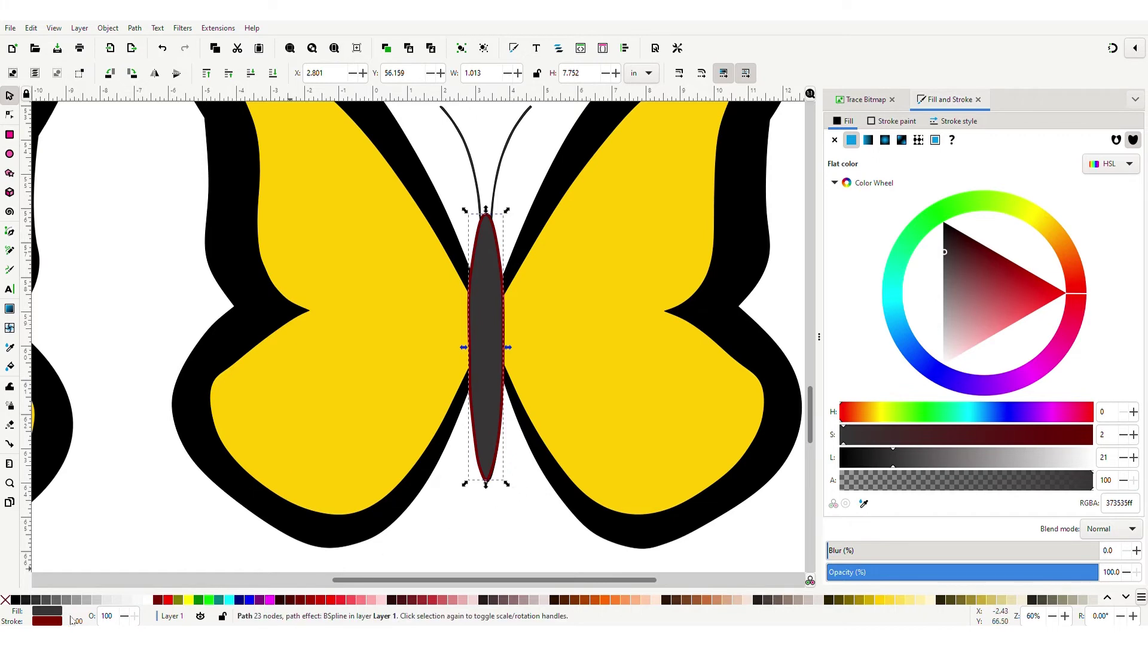
shift+click(6, 599)
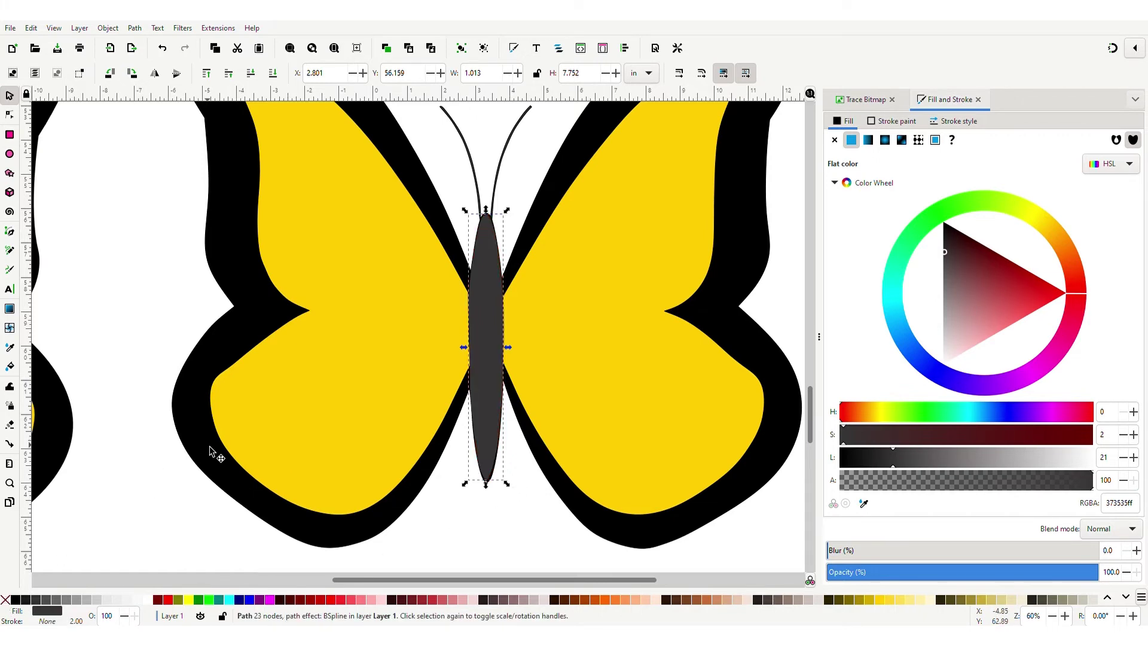
Step: Enlarge the ready-made butterfly beside the zebra pattern in the Insert Pattern section and delete it
key(minus)
key(minus)
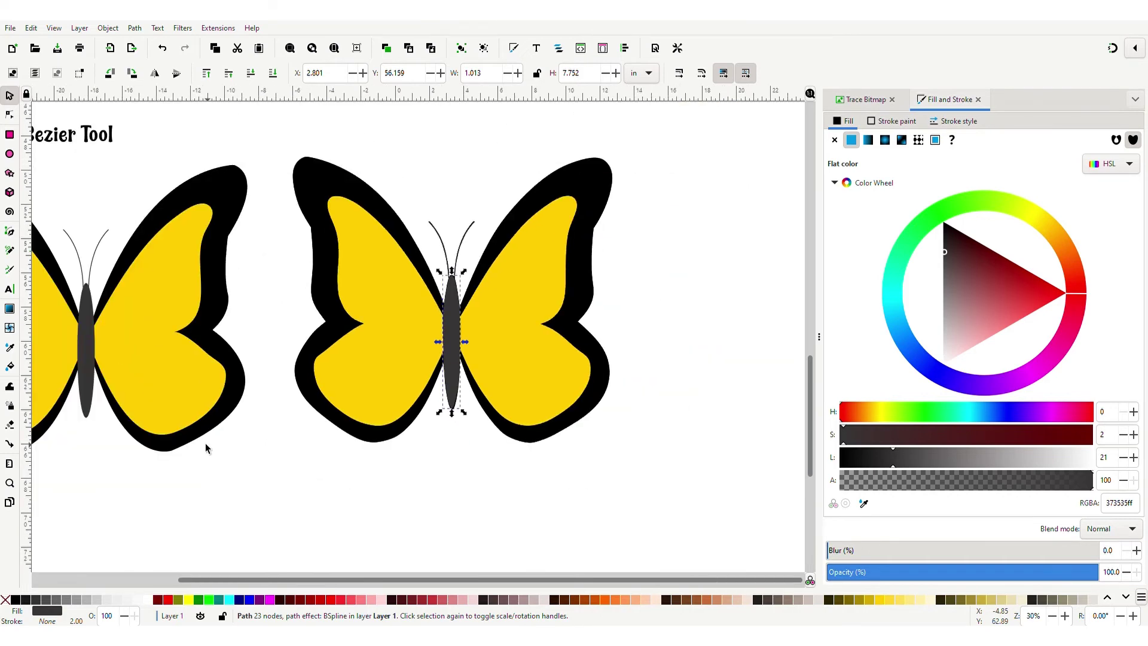
mouse_move(124, 472)
mouse_down()
mouse_move(225, 466)
mouse_move(293, 476)
mouse_move(293, 495)
mouse_up()
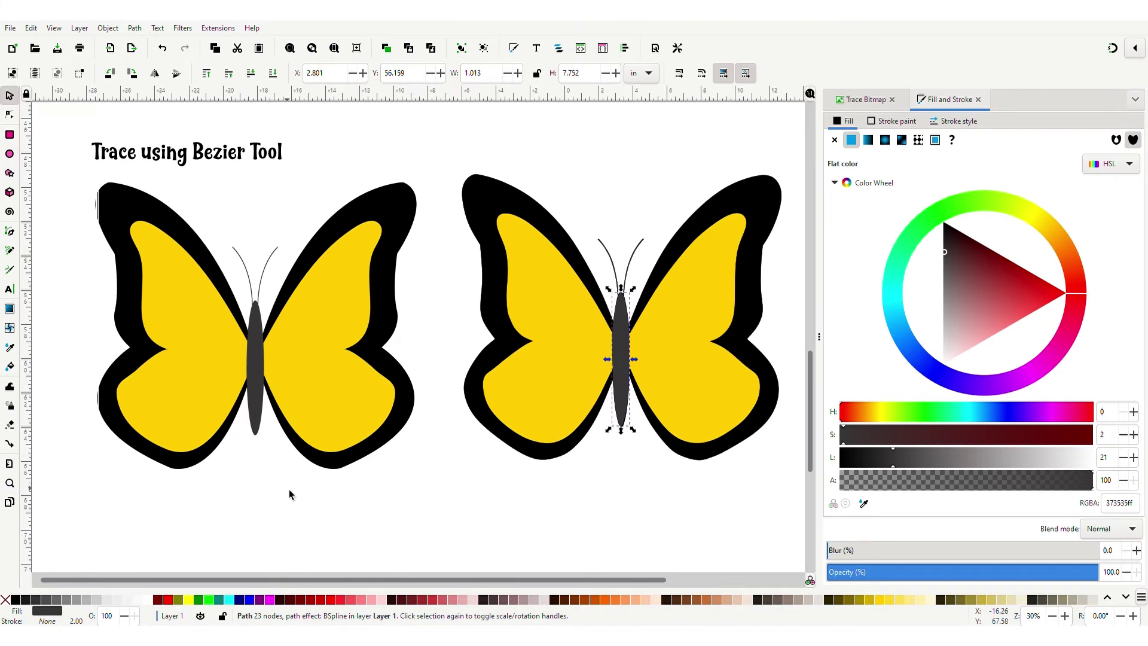
scroll(289, 494, down, 2)
scroll(288, 494, up, 2)
scroll(287, 494, down, 5)
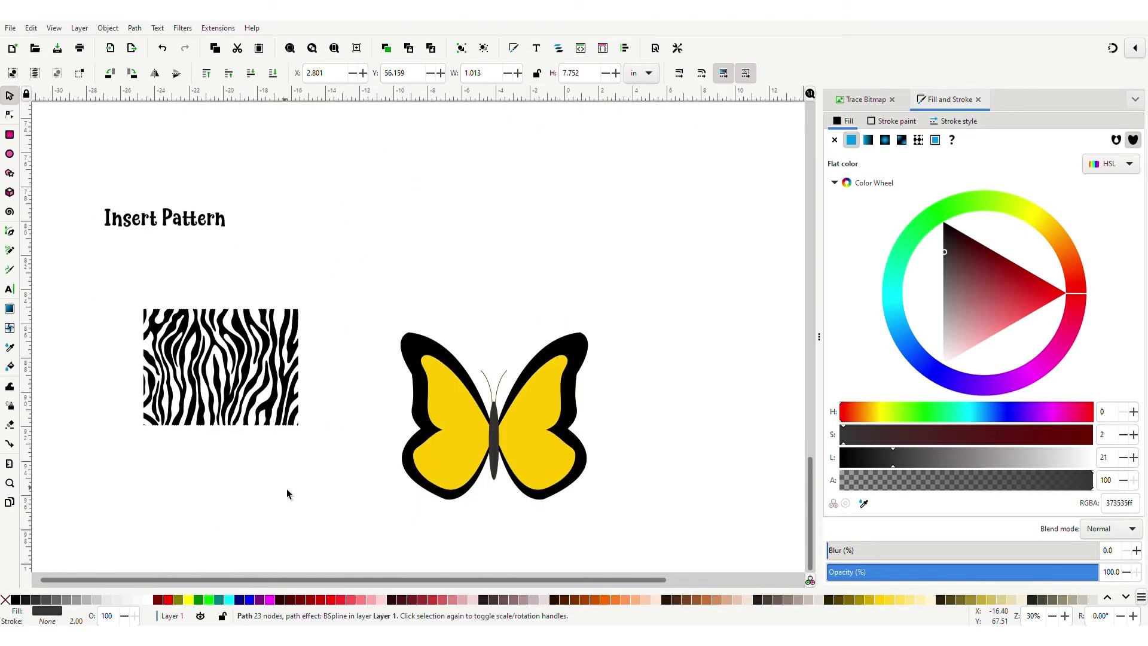
scroll(287, 492, down, 2)
click(432, 315)
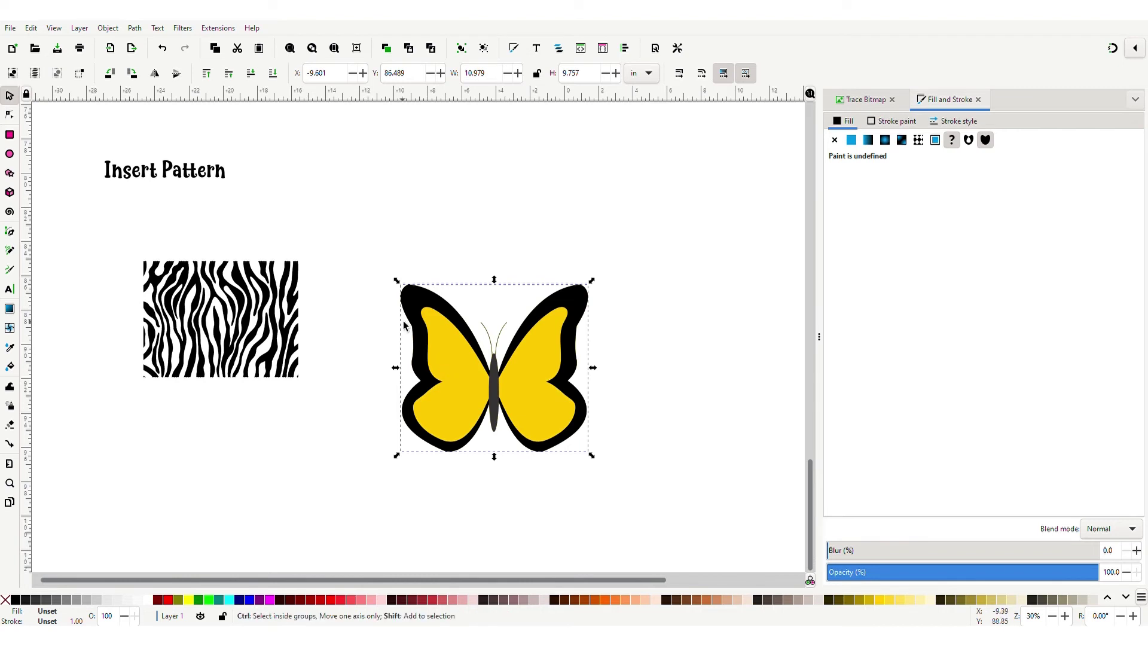
drag(397, 281, 324, 206)
scroll(374, 378, down, 6)
click(375, 378)
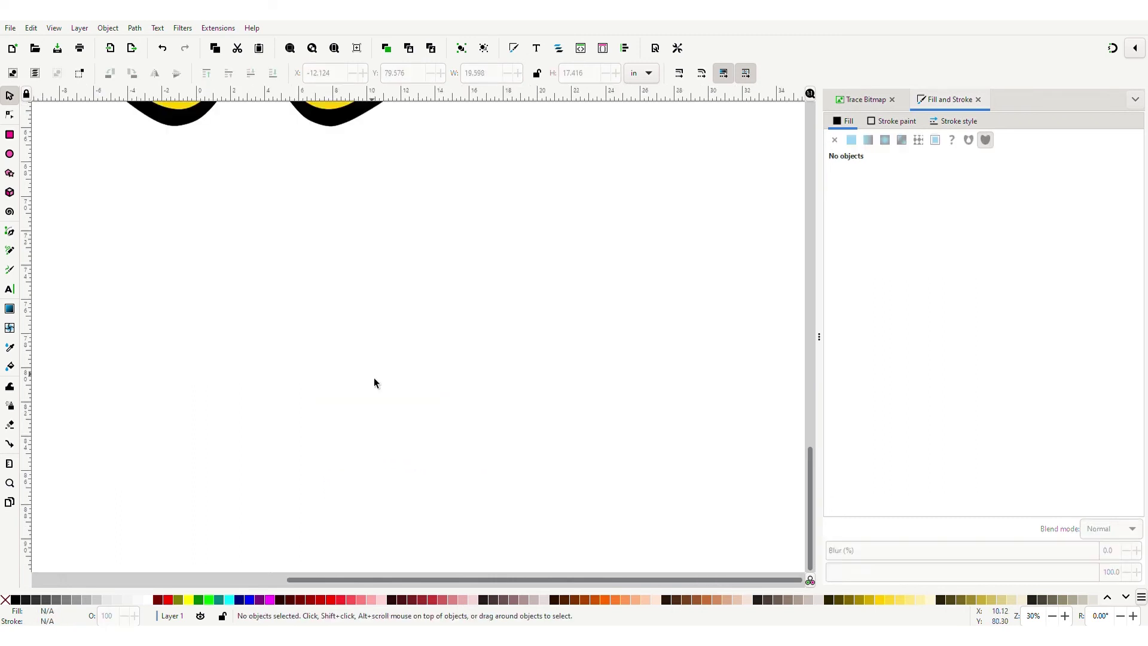
Step: Select all six paths of the traced butterfly and group them
scroll(374, 378, up, 5)
drag(60, 139, 491, 518)
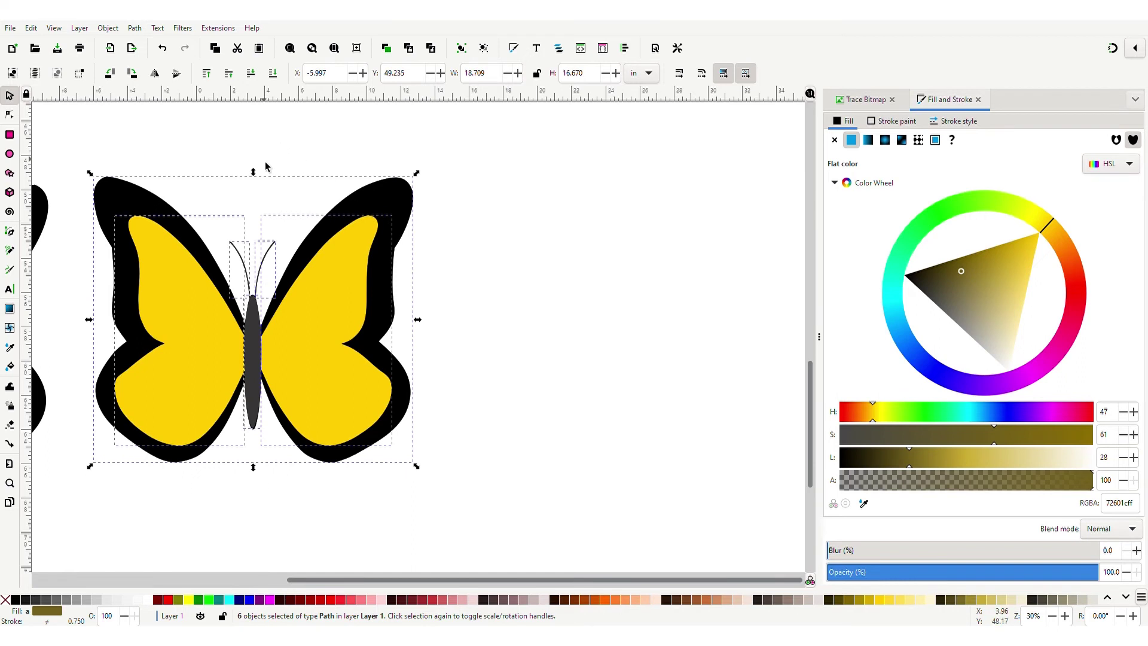
key(ctrl+g)
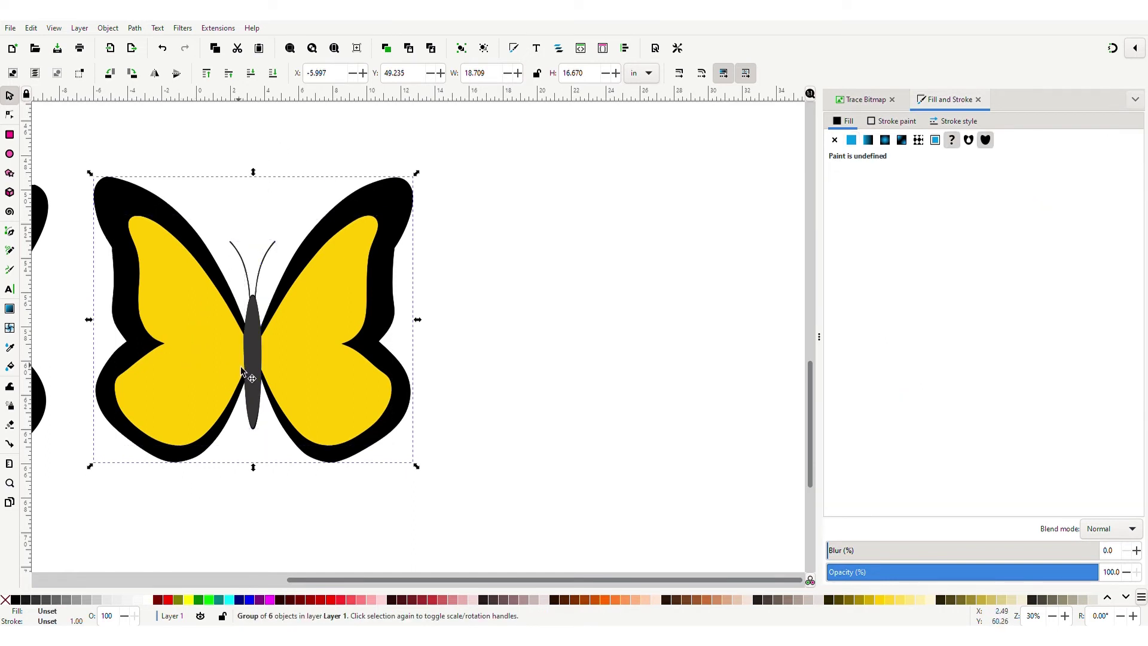
Step: Move the grouped traced butterfly down into the Insert Pattern section, to the right of the zebra pattern image
scroll(242, 366, down, 2)
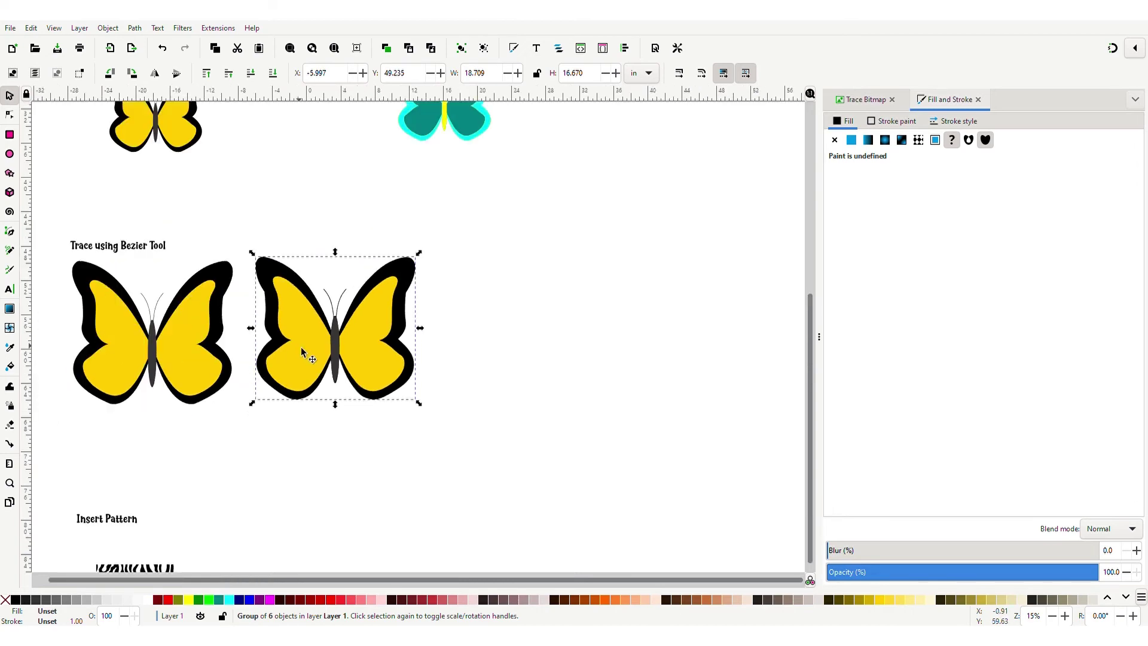
drag(302, 353, 286, 512)
scroll(248, 347, down, 8)
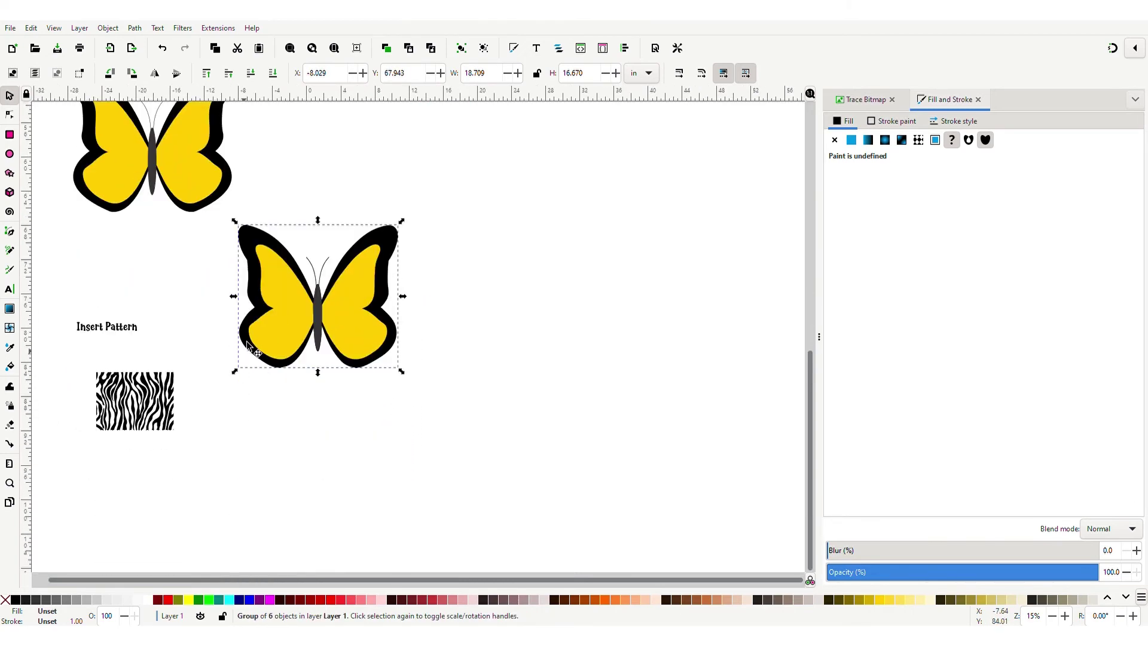
drag(283, 296, 545, 239)
key(plus)
key(plus)
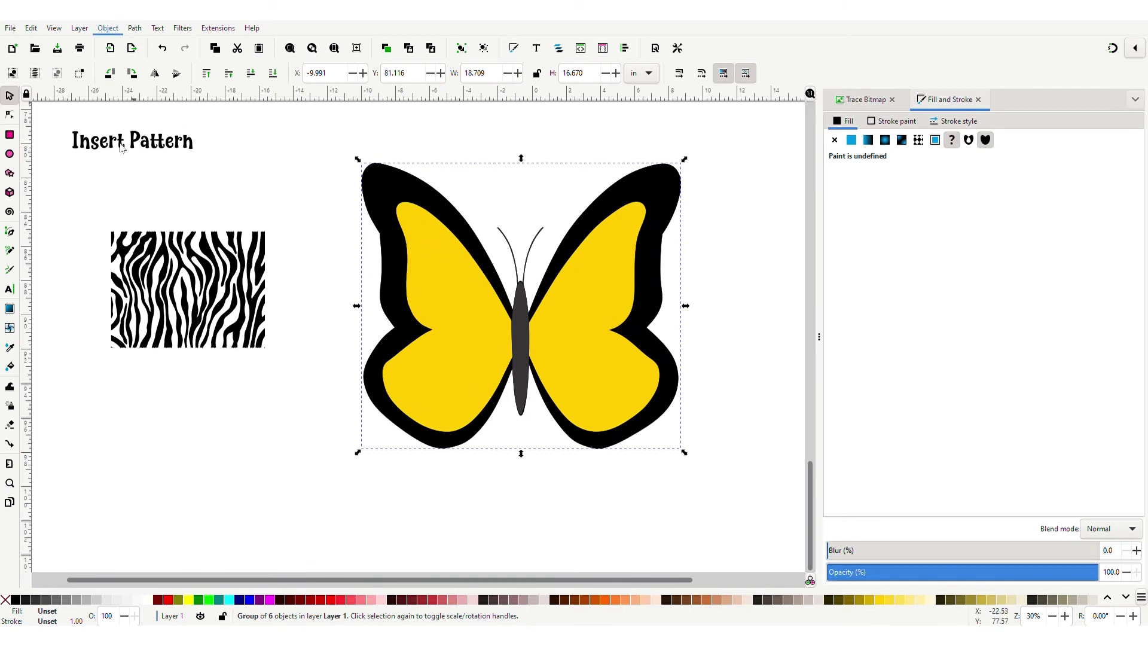
Step: Trace the zebra pattern image as a single scan with brightness cutoff at a threshold of 0.528
click(306, 159)
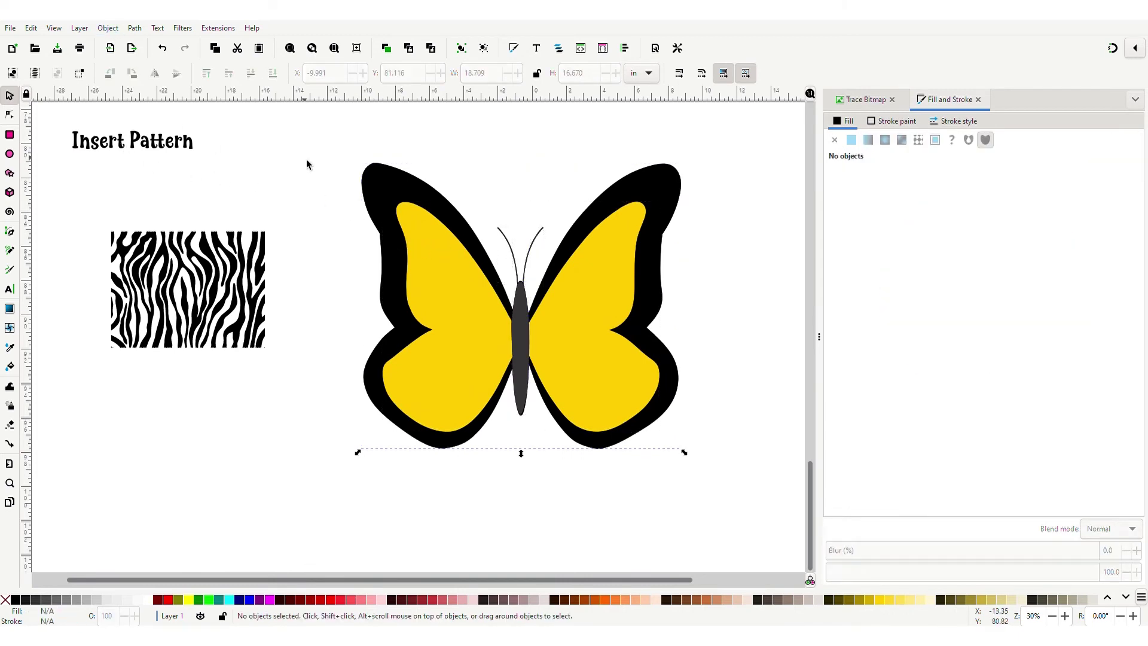
click(222, 281)
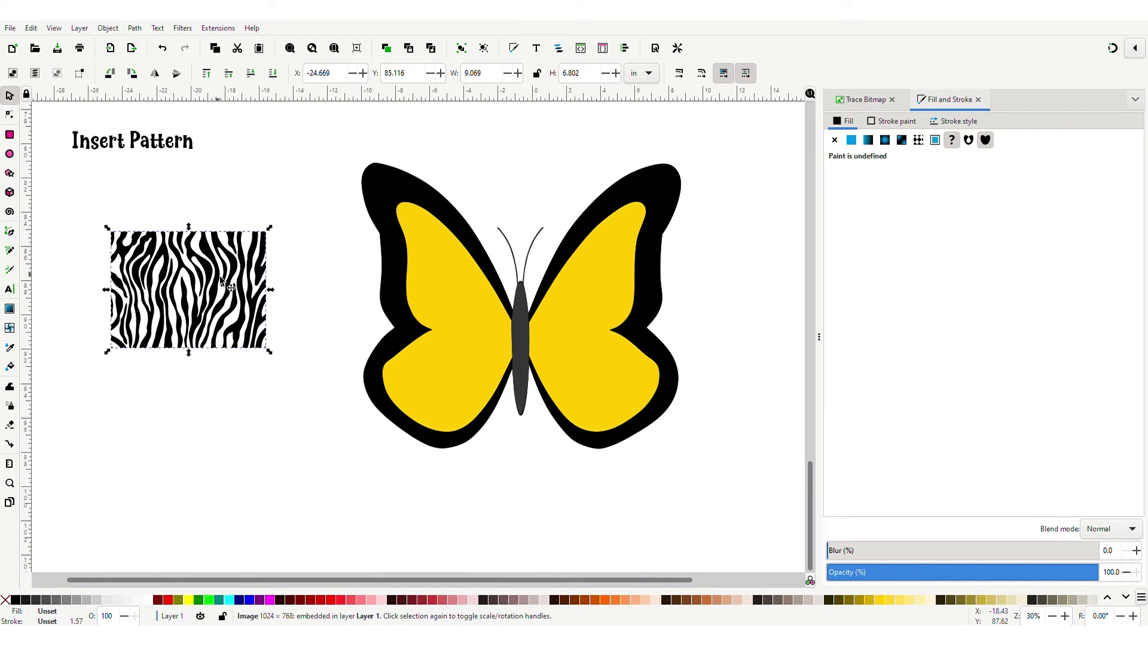
click(857, 102)
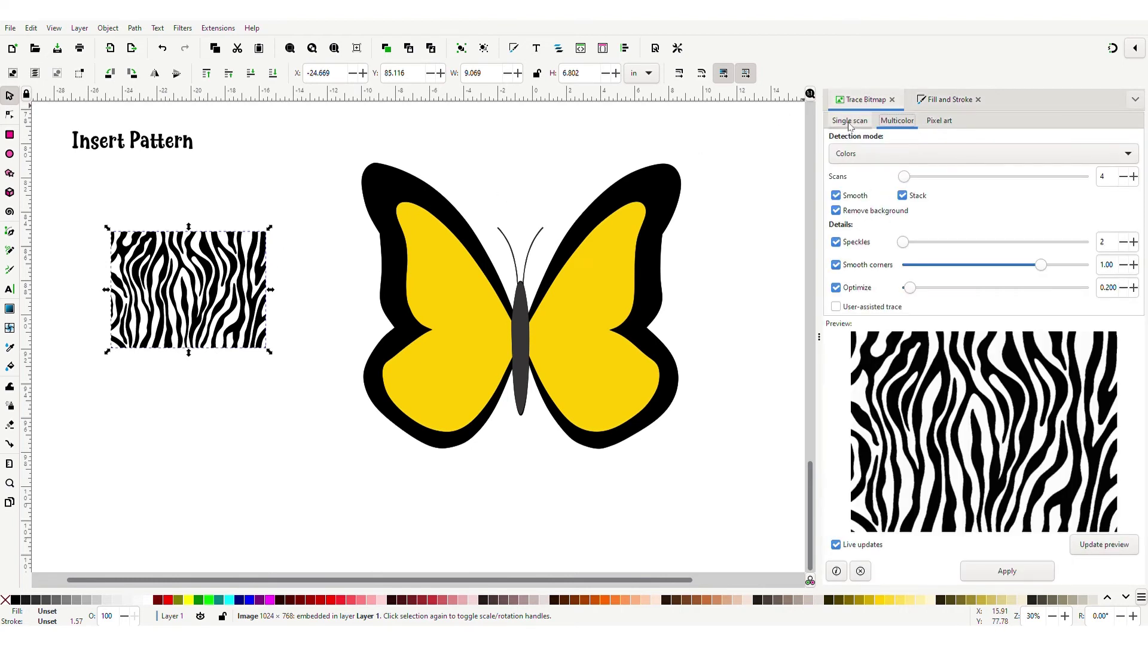
click(850, 122)
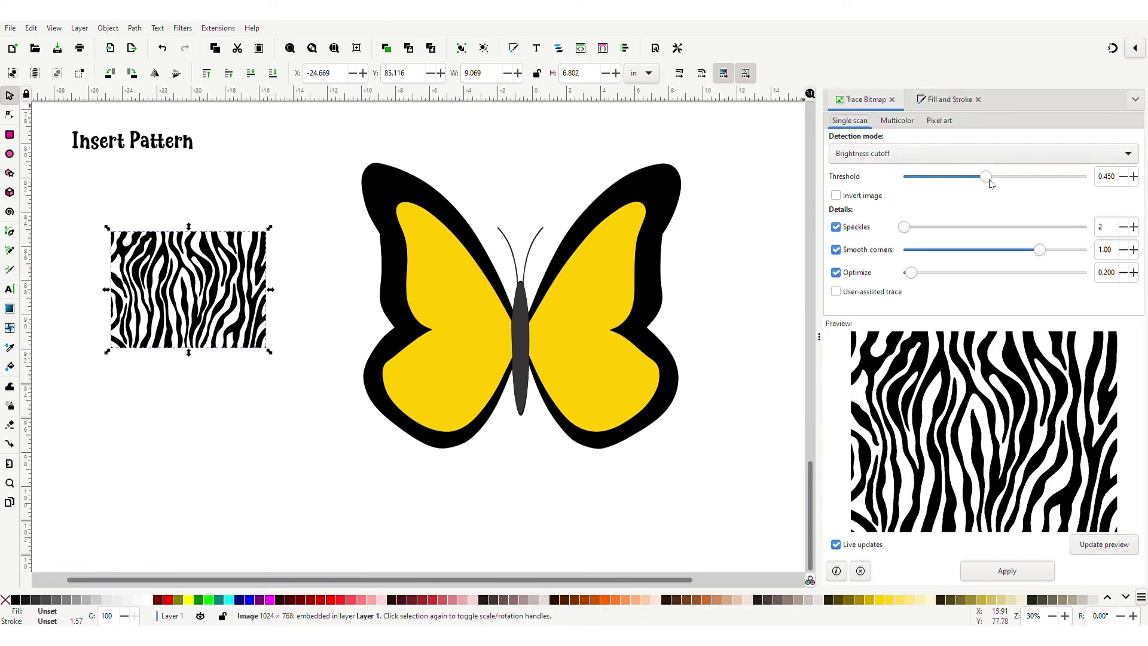
drag(990, 183, 1055, 179)
click(1066, 179)
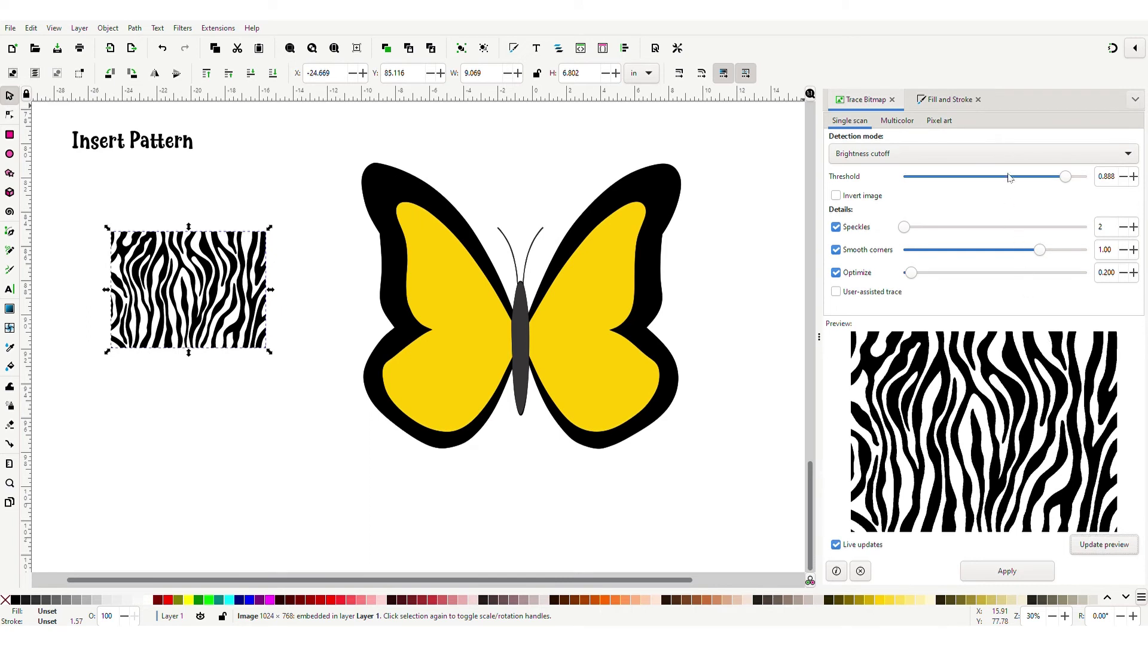
drag(1051, 179, 1005, 179)
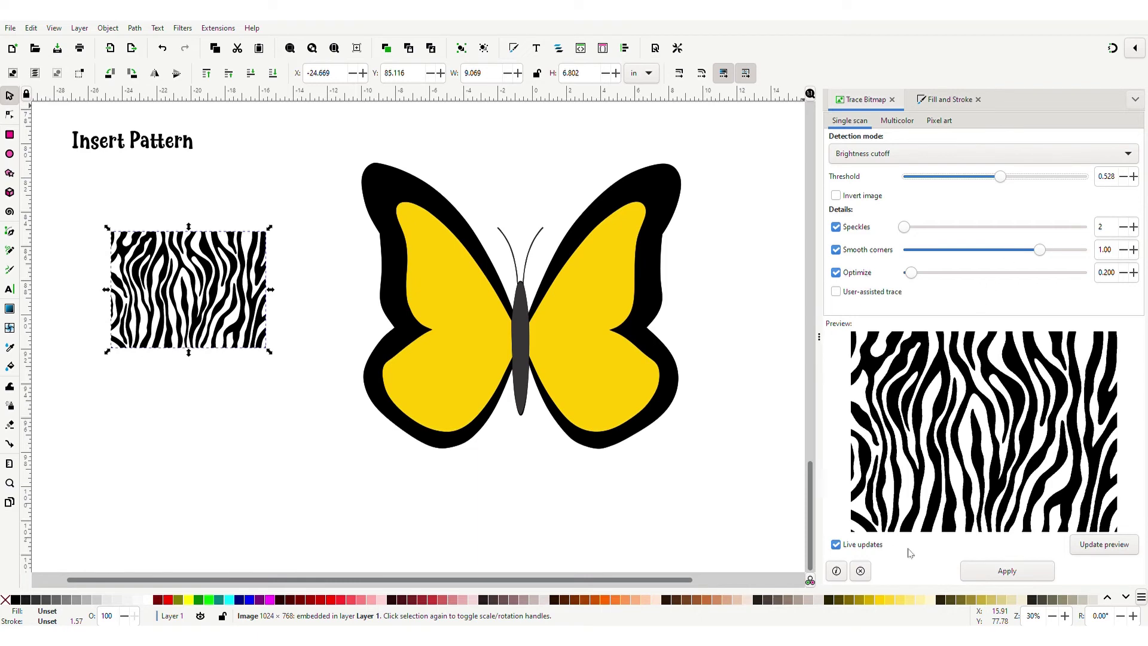
click(999, 575)
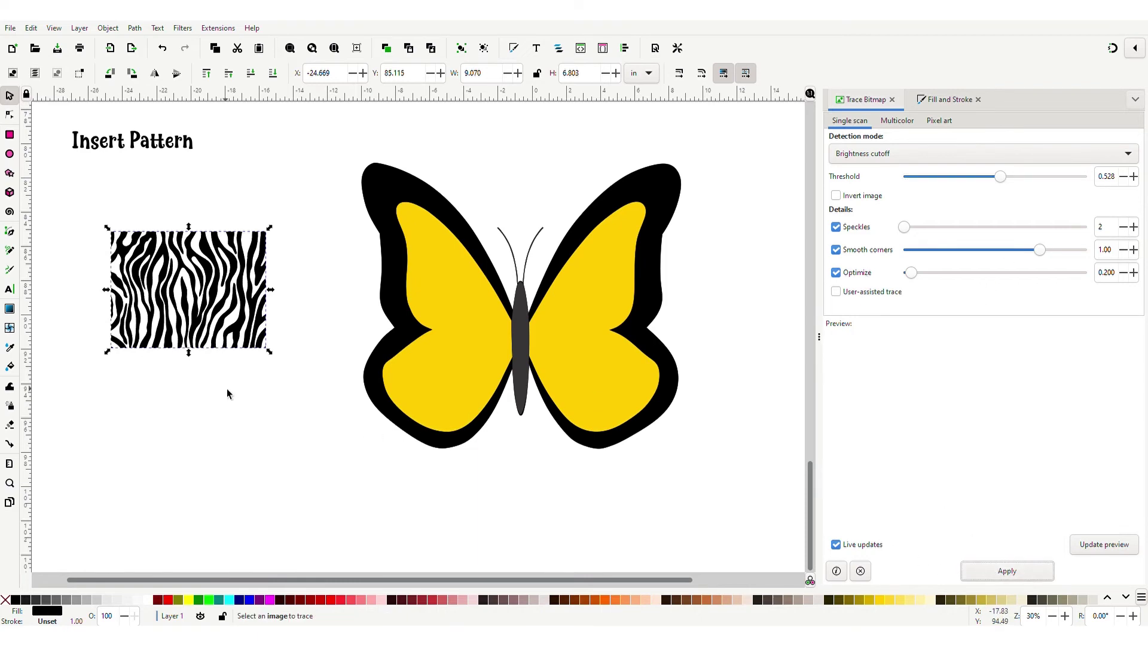
Step: Move the traced zebra pattern below the original image and display its path nodes
mouse_move(216, 294)
mouse_down()
mouse_move(224, 356)
mouse_move(266, 452)
mouse_up()
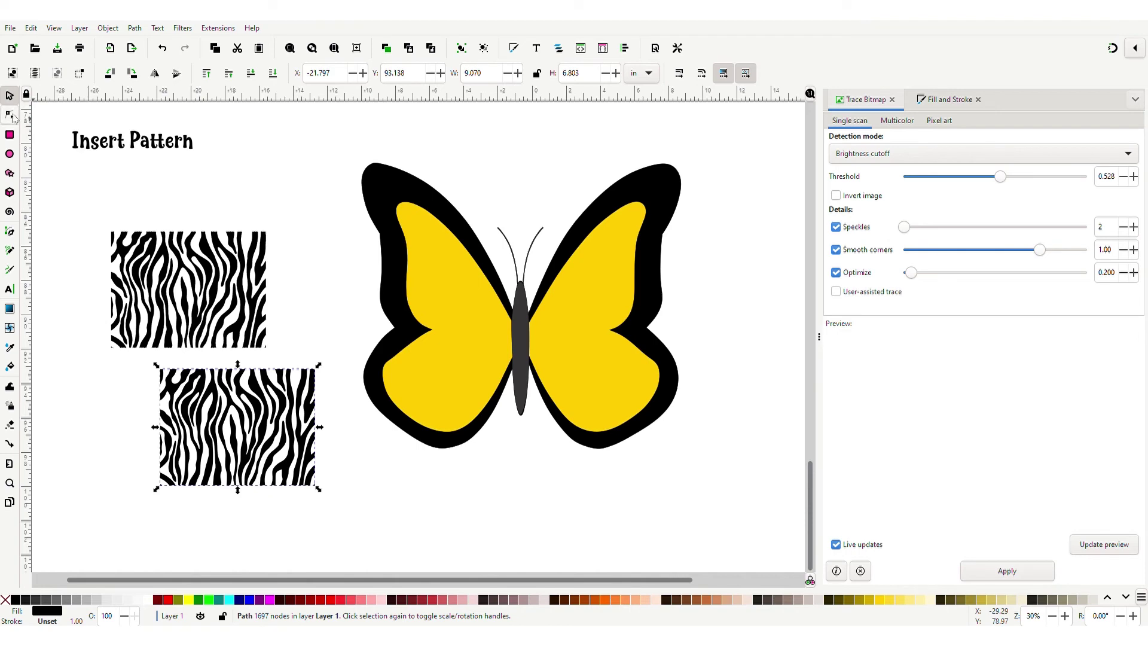
key(plus)
key(plus)
key(plus)
key(plus)
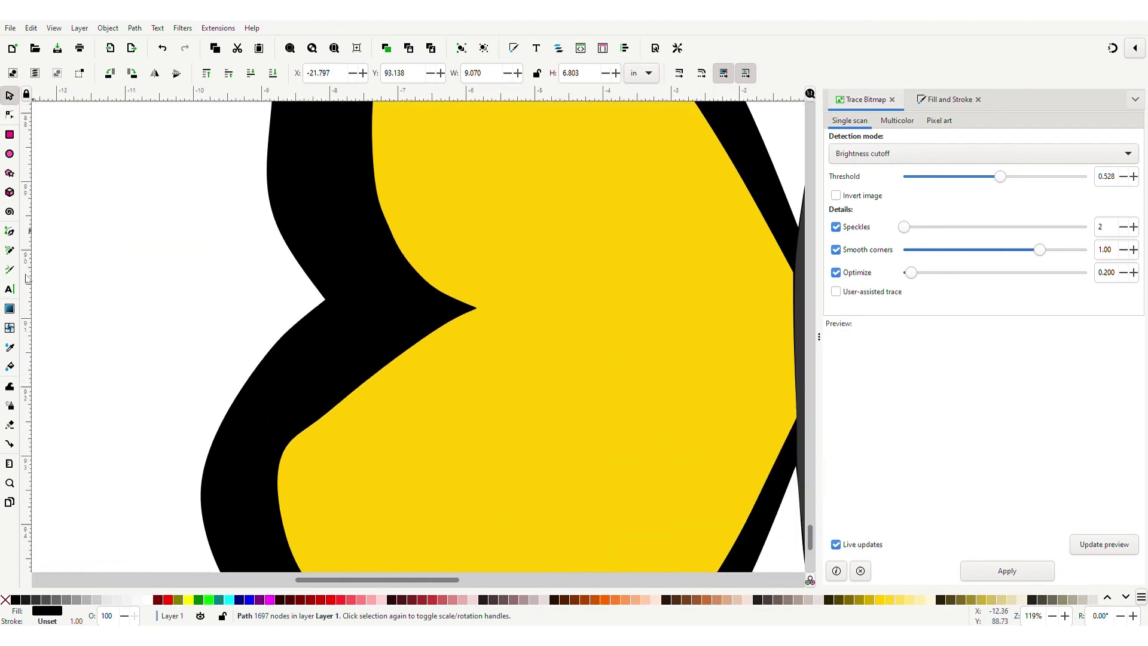
mouse_move(134, 382)
mouse_down()
mouse_move(347, 333)
mouse_move(707, 303)
mouse_up()
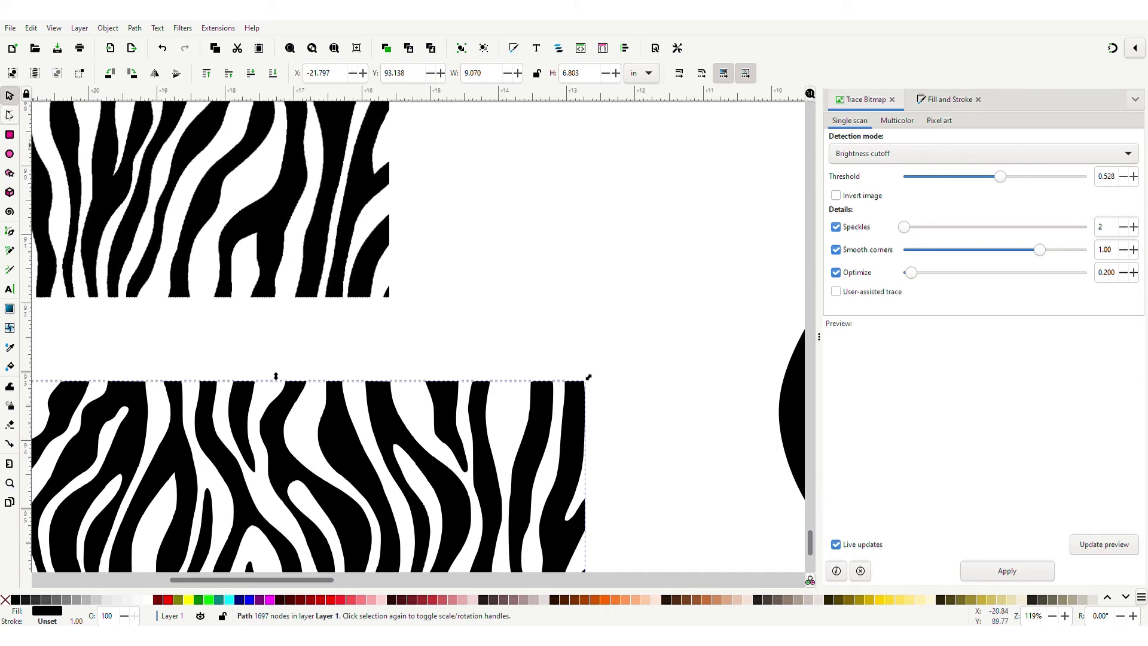
click(9, 116)
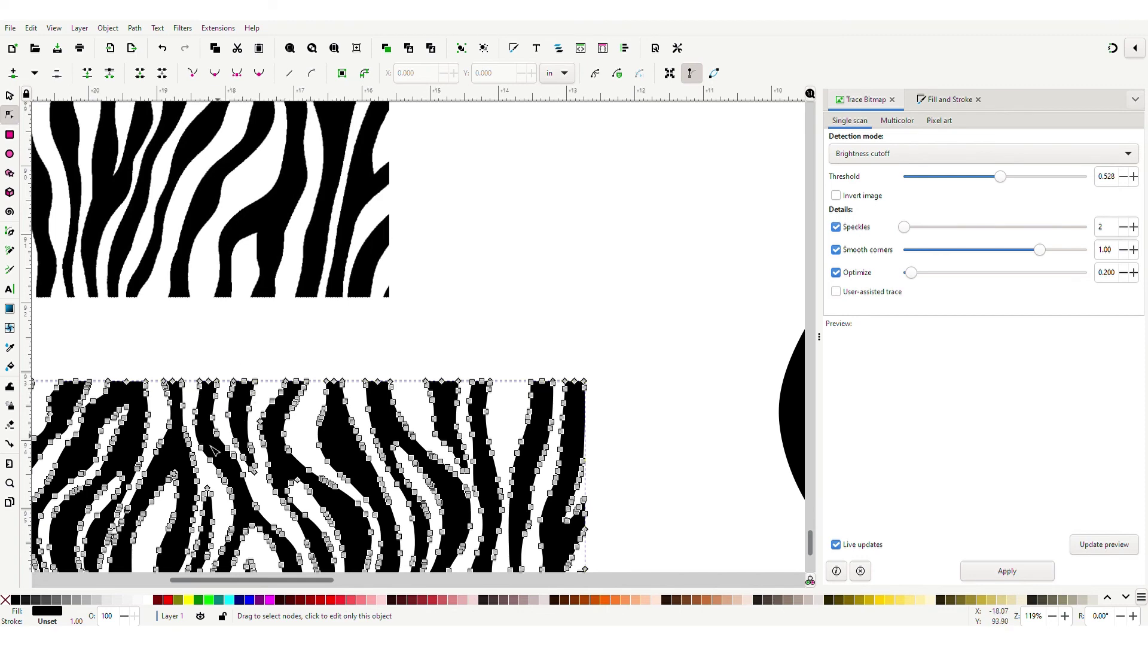
Step: Delete the original zebra bitmap and rotate the traced pattern nearly a quarter turn clockwise
click(324, 246)
key(ctrl+Tab)
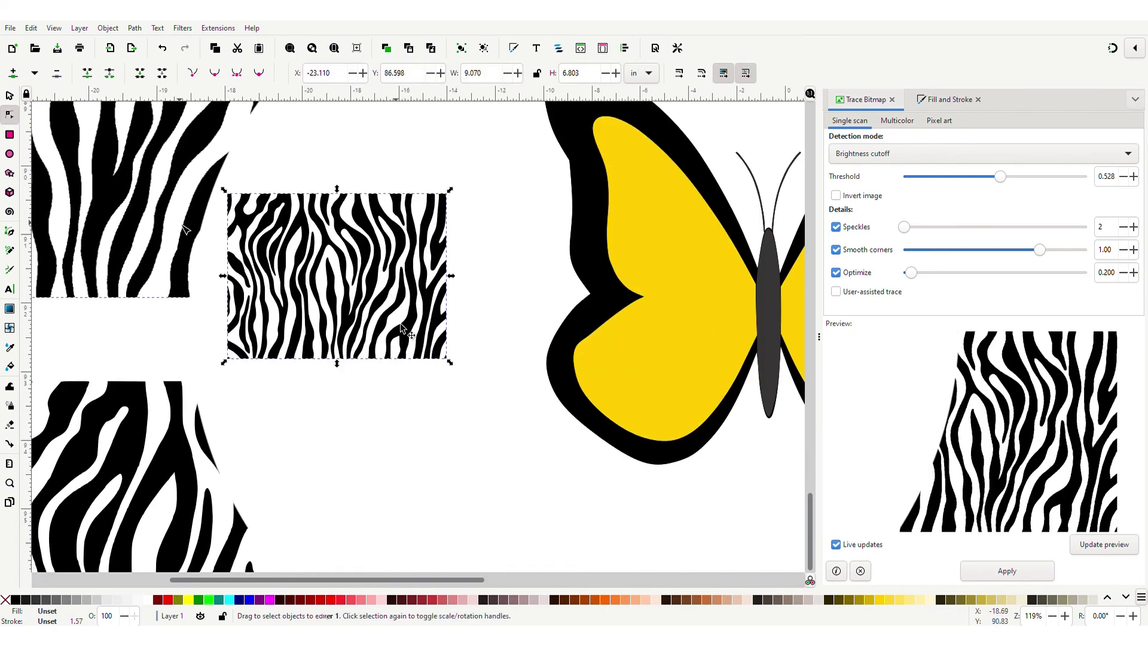
click(442, 357)
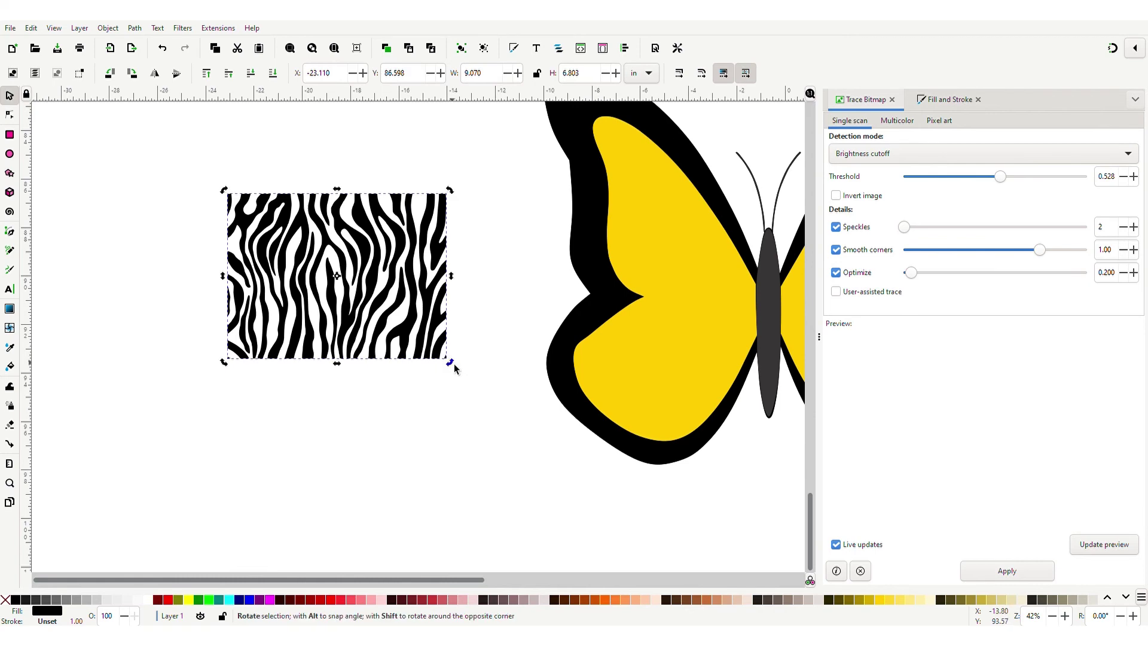
drag(455, 369, 287, 398)
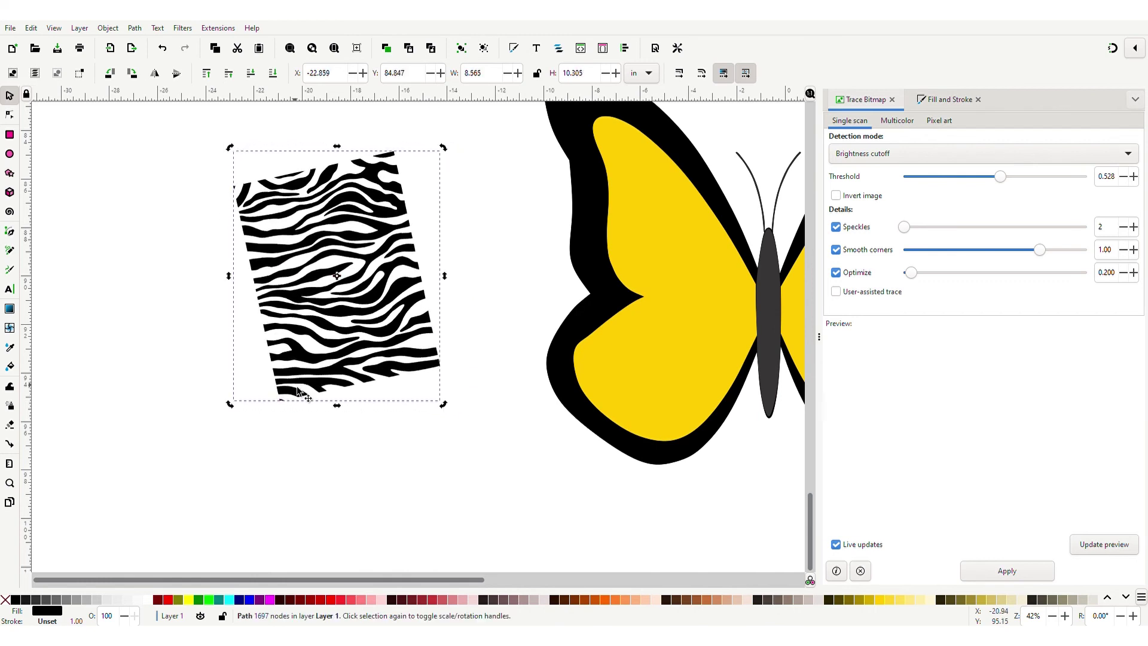
drag(518, 474, 321, 487)
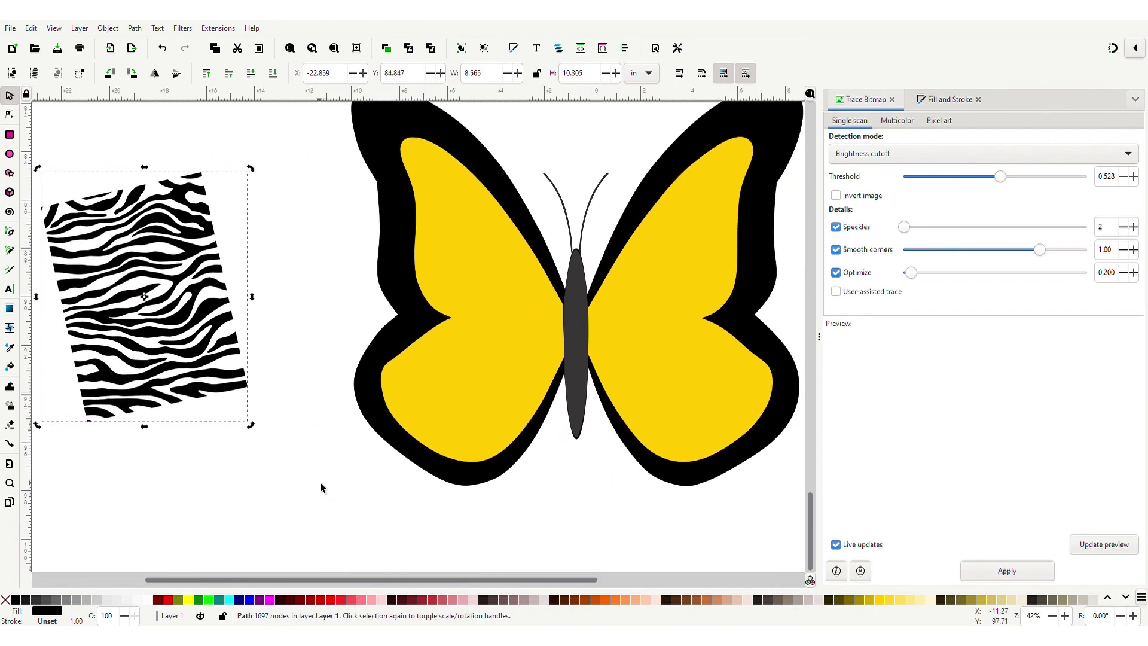
Step: Raise the rotated zebra pattern to the top over the butterfly's left wing and enlarge it to 12.892 by 15.511 in
drag(197, 356, 511, 307)
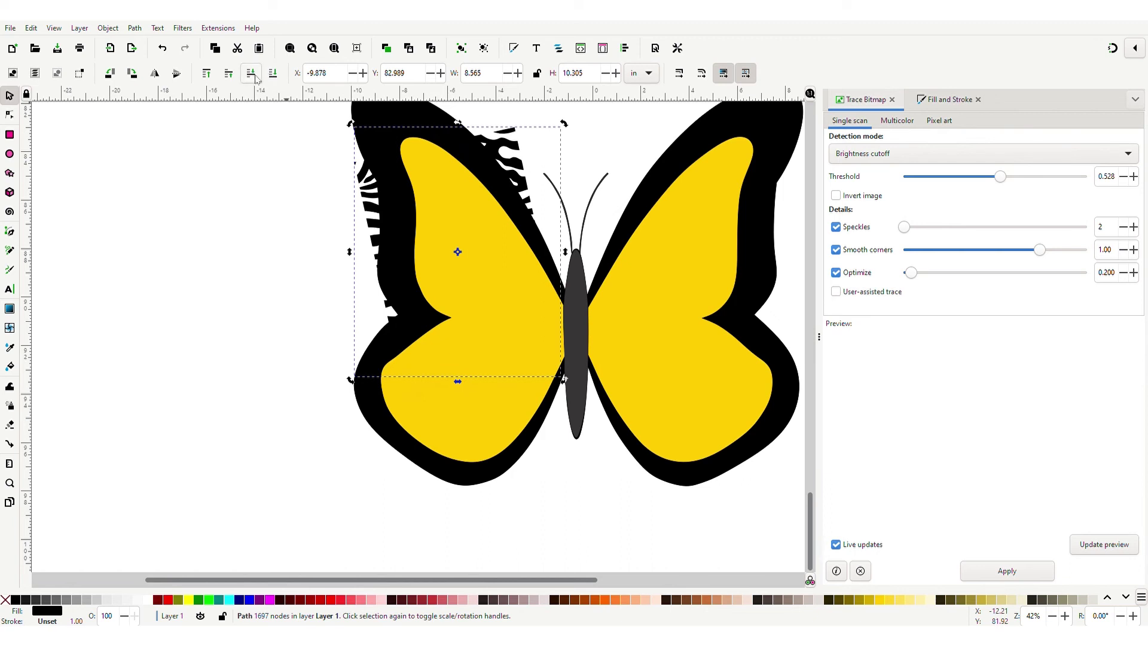
click(209, 73)
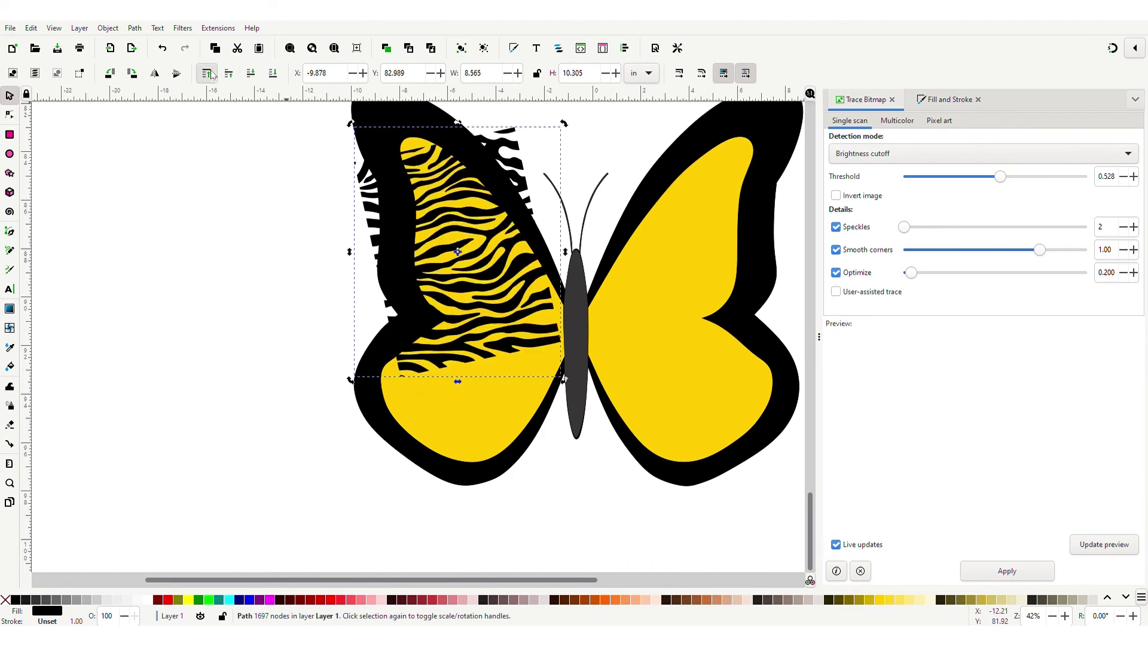
click(402, 367)
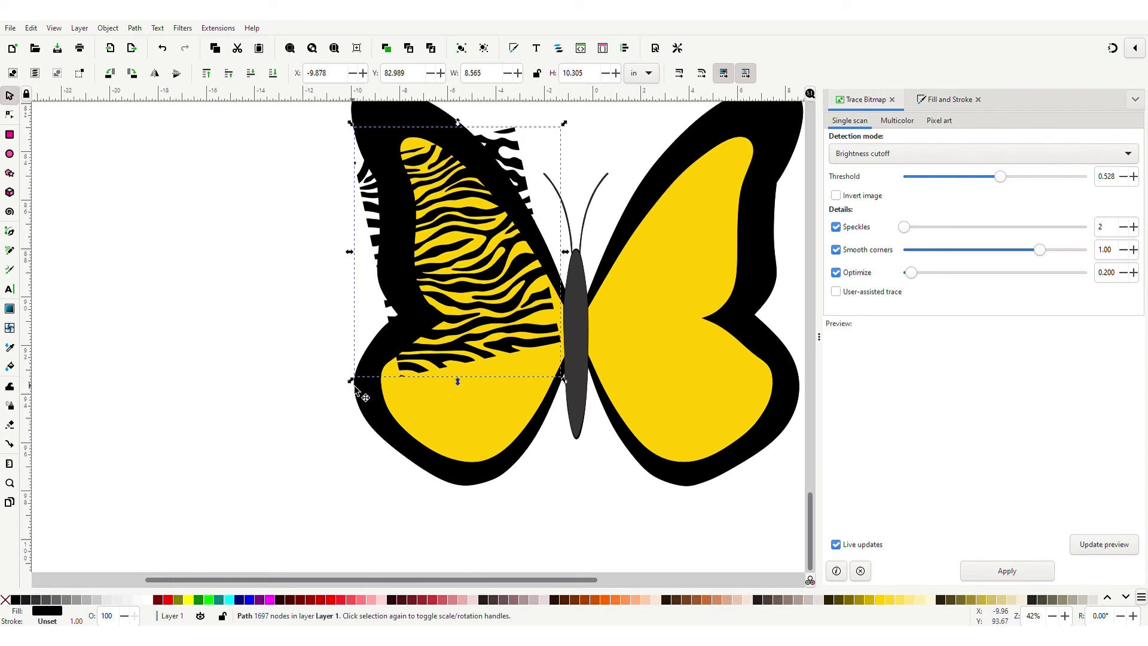
drag(351, 382, 312, 424)
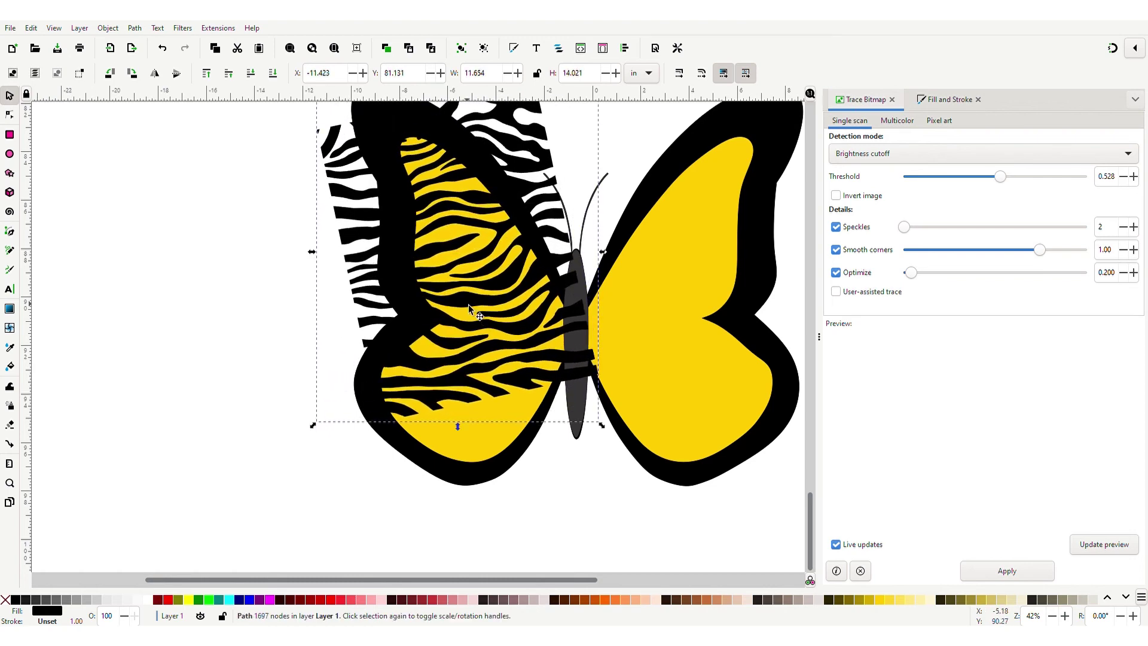
drag(469, 304, 465, 346)
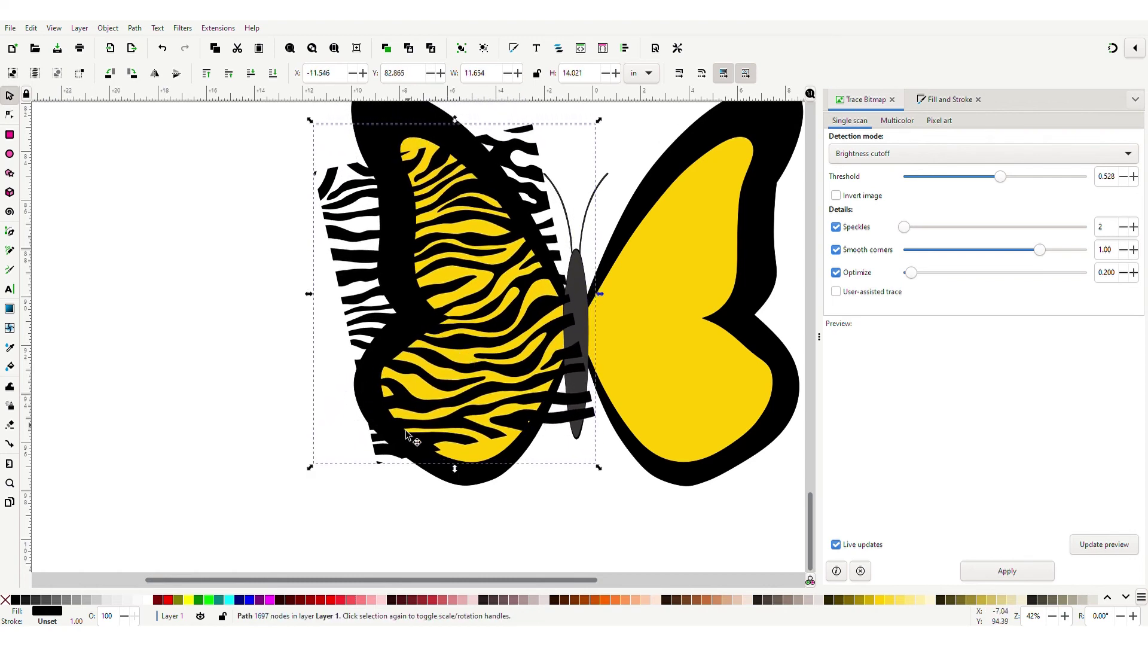
drag(310, 467, 297, 496)
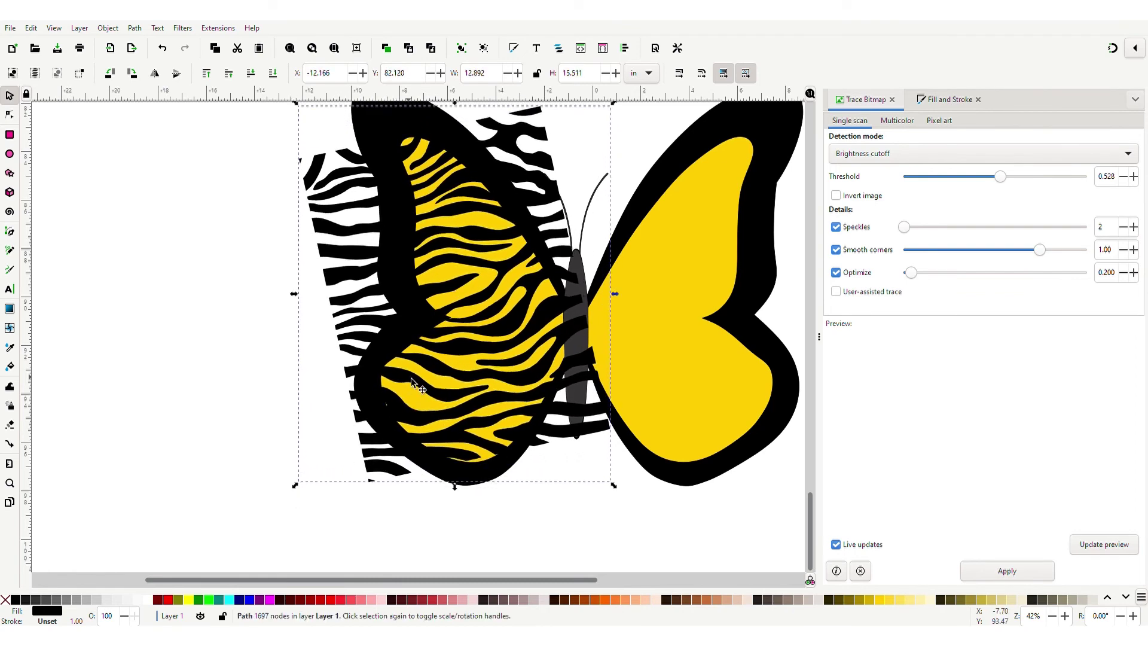
drag(411, 377, 408, 383)
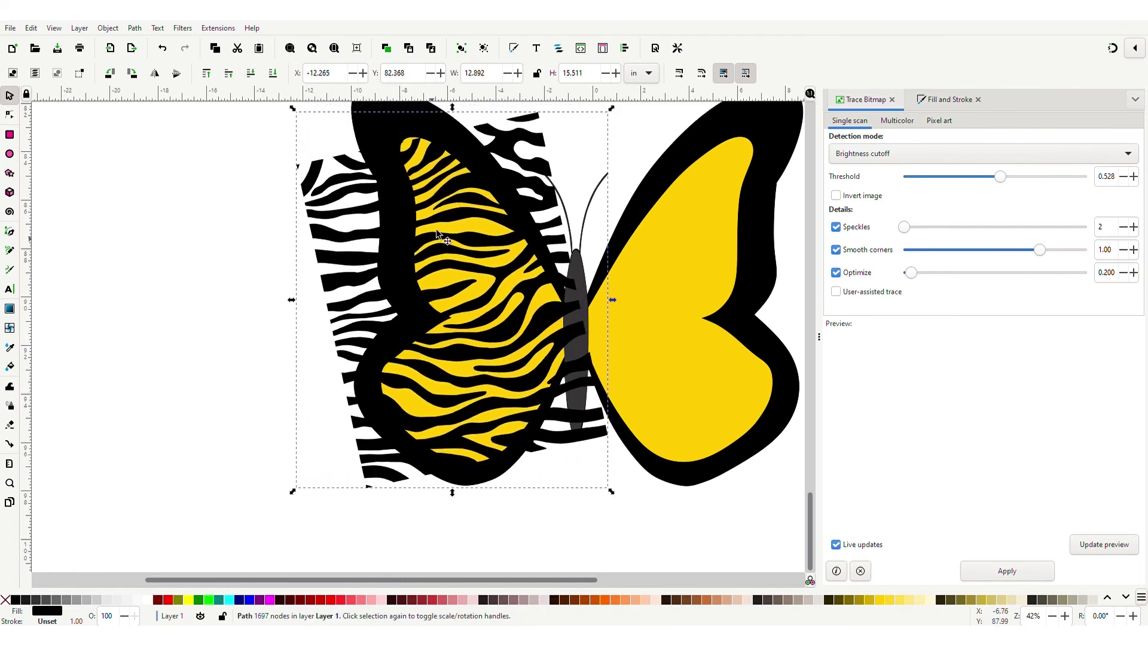
scroll(409, 198, up, 2)
click(409, 194)
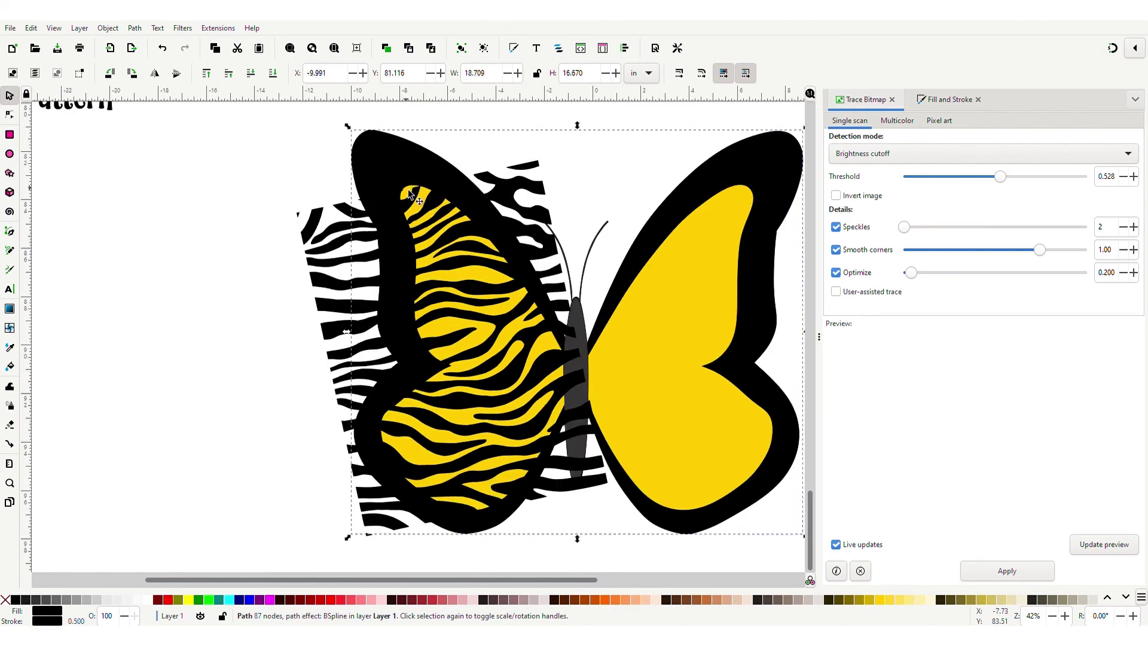
alt+click(409, 194)
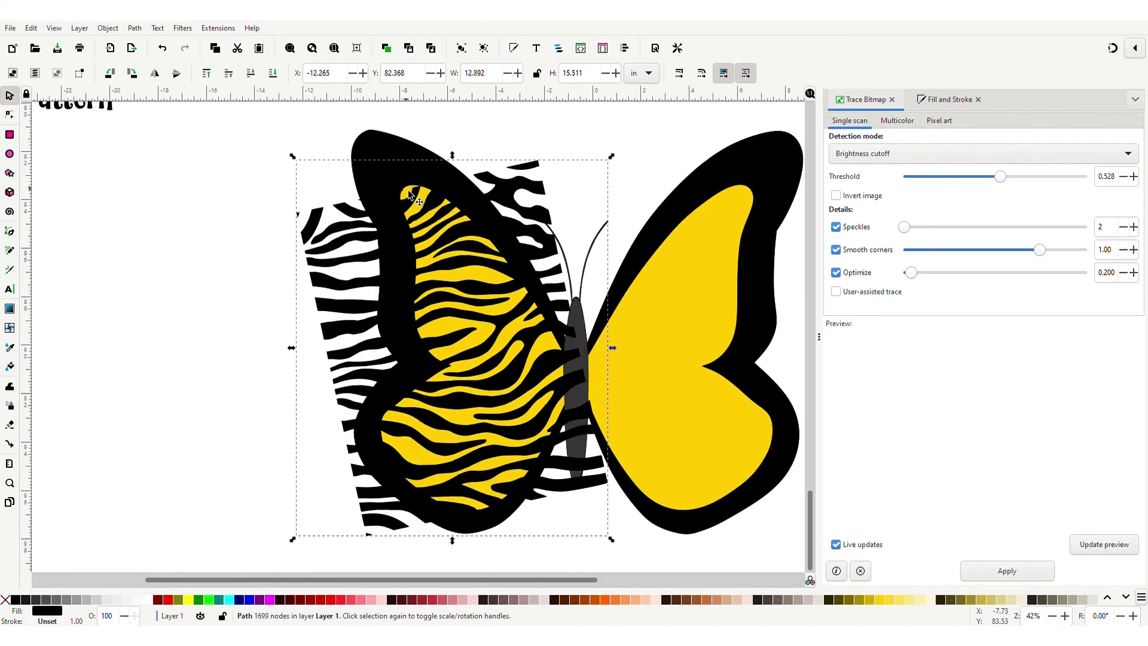
key(shift)
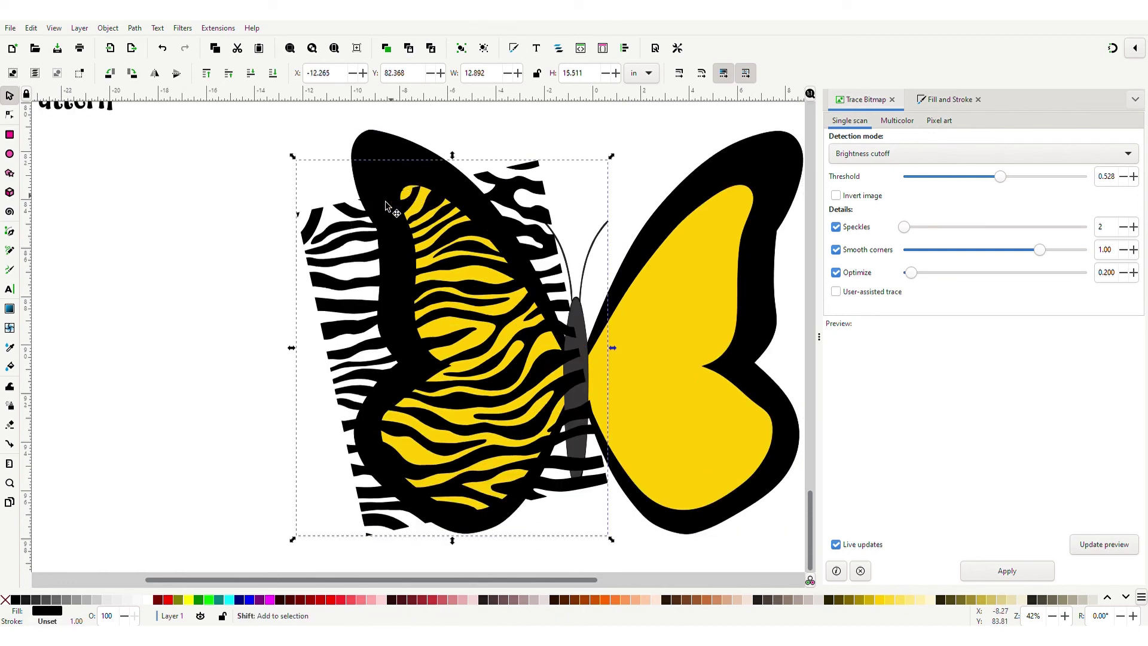
shift+click(355, 220)
click(411, 195)
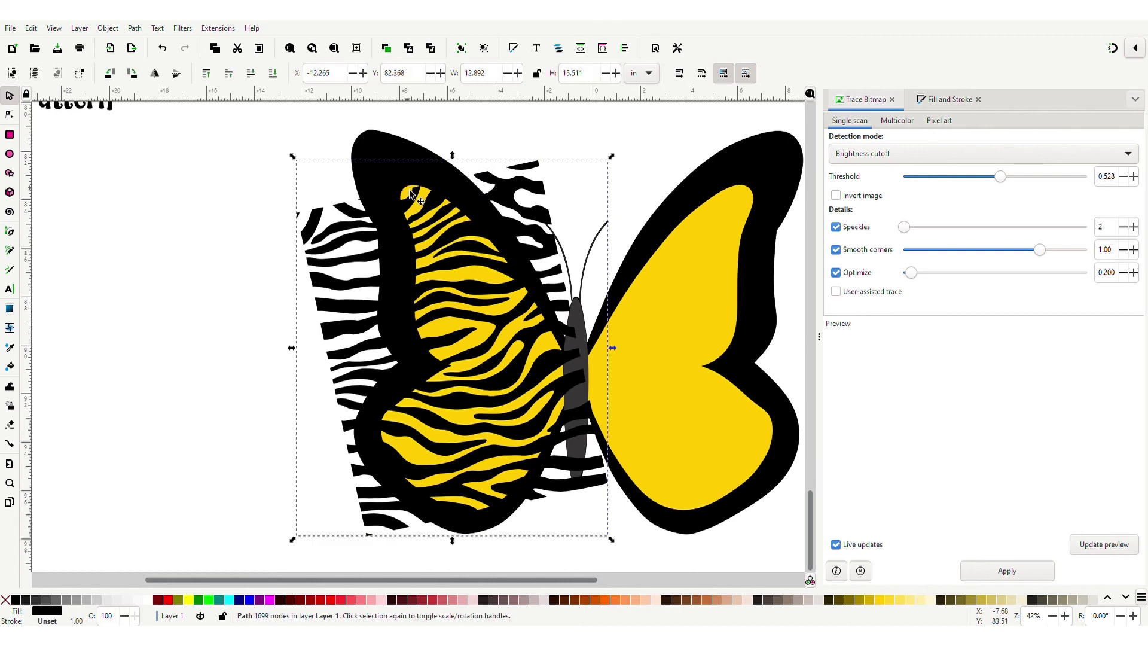
click(410, 194)
click(253, 193)
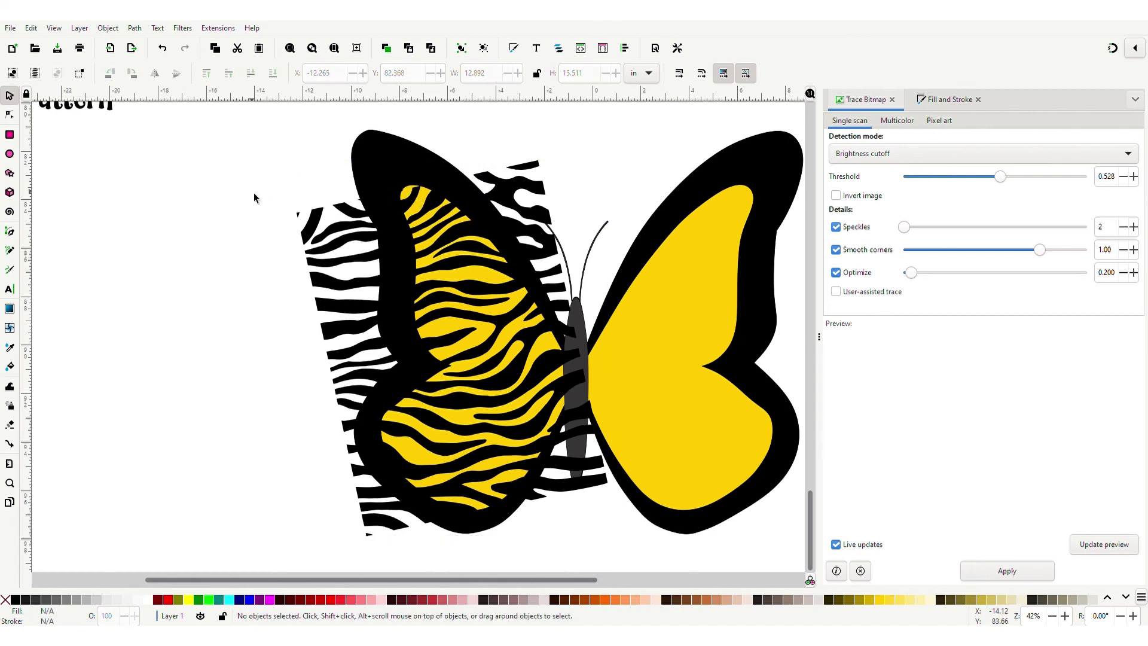
Step: Shift the zebra pattern slightly to the right over the butterfly's left wing
click(411, 191)
drag(377, 146, 385, 149)
click(385, 149)
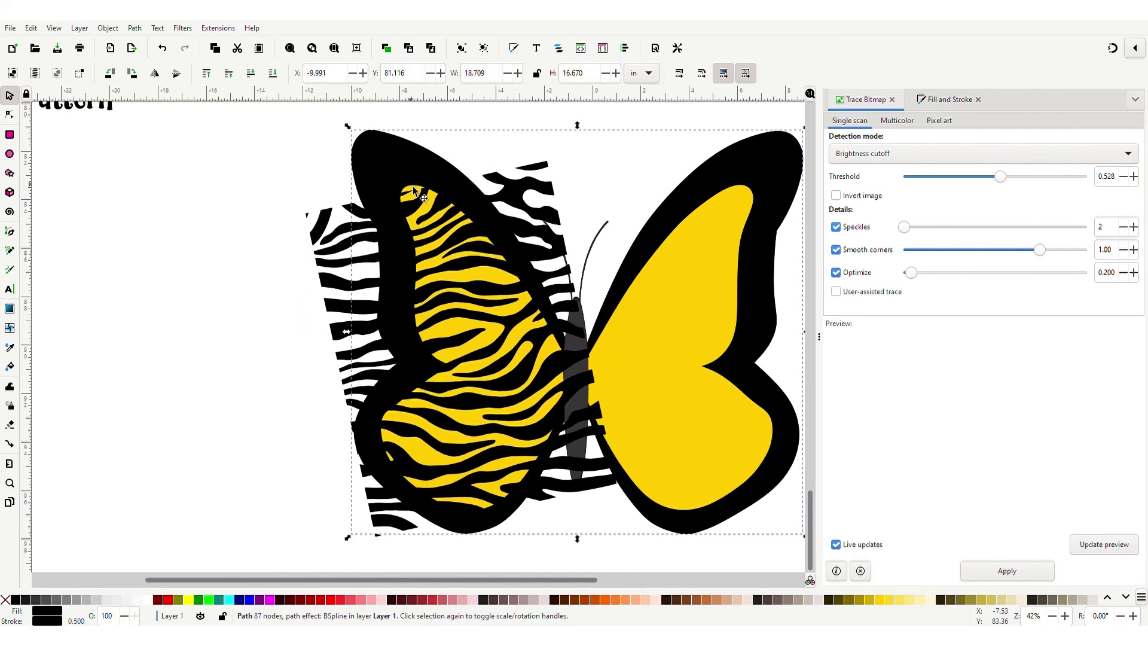
Step: Try clipping the yellow inner left wing with the zebra pattern and undo the clip
click(413, 191)
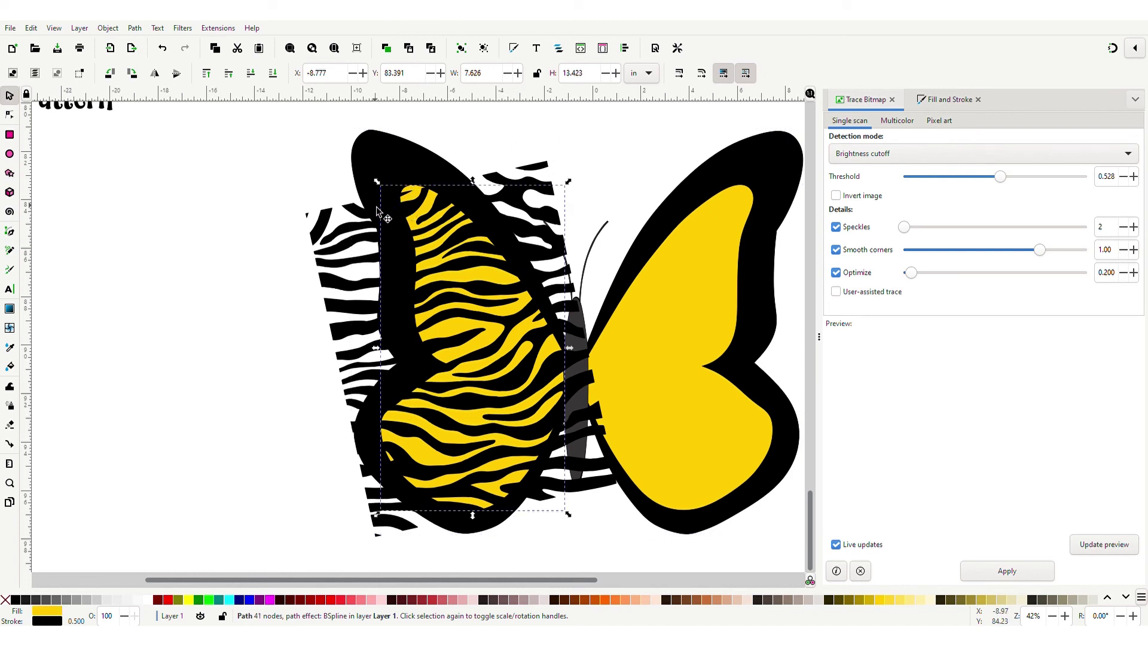
key(shift)
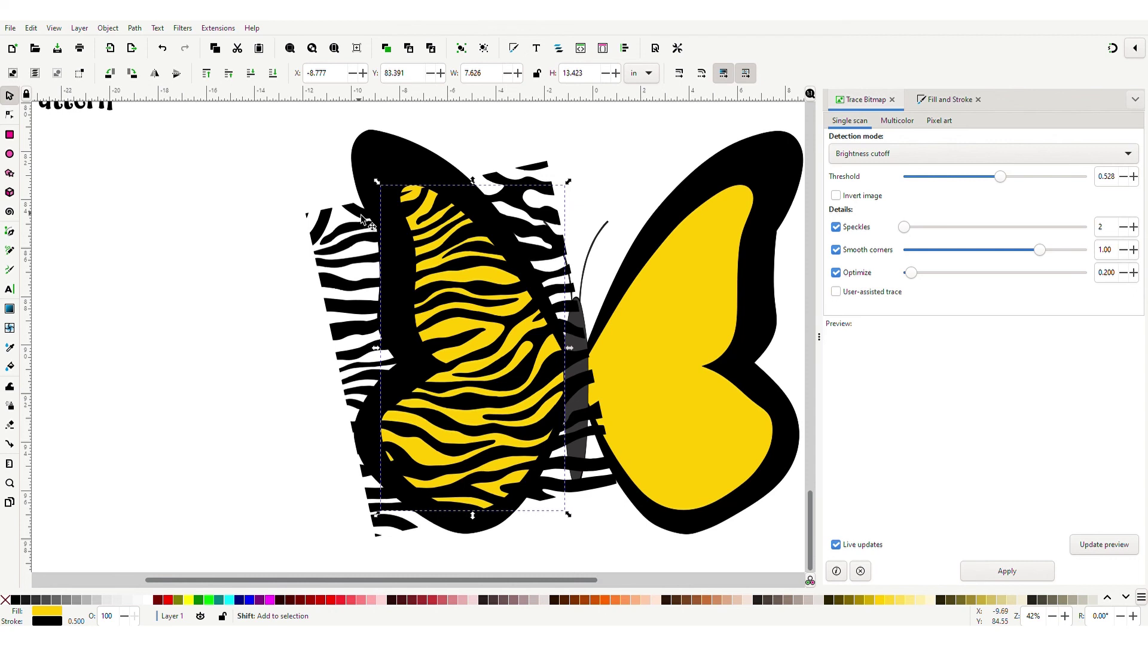
shift+click(361, 218)
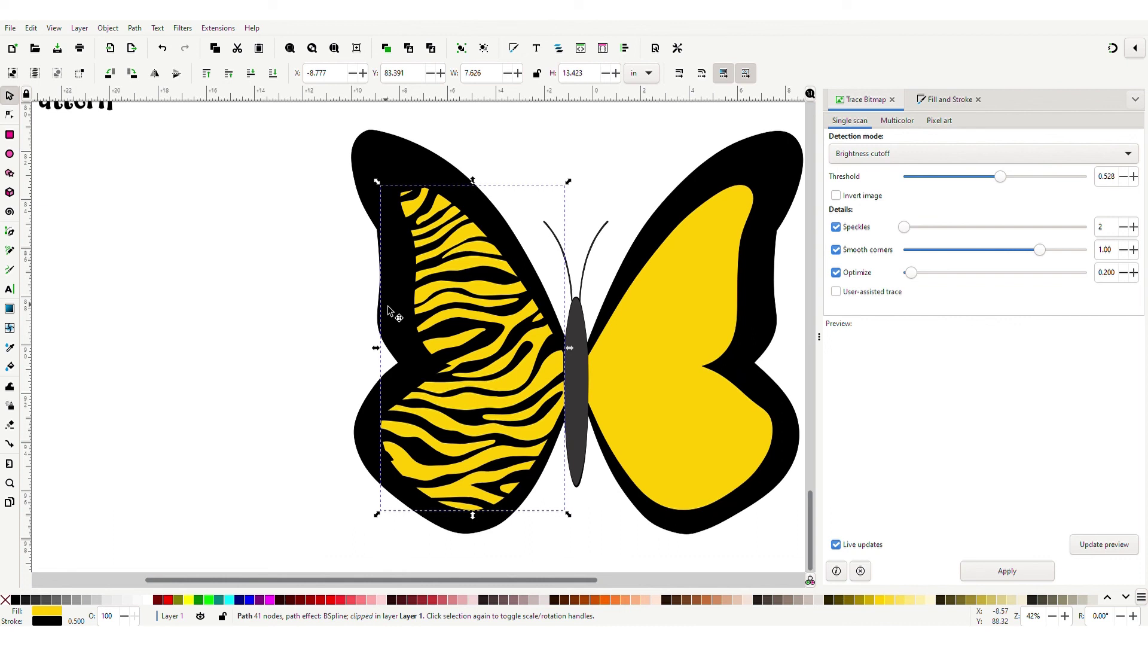
key(ctrl+z)
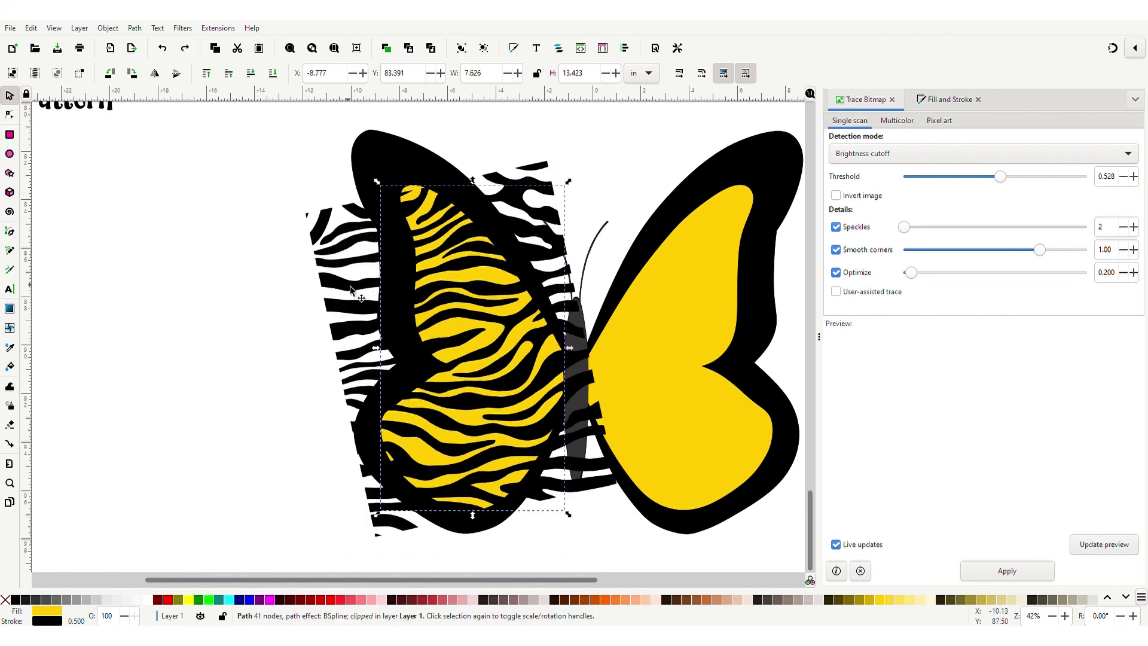
Step: Place a duplicate of the zebra pattern to the left of the butterfly and select the yellow inner left wing path
click(352, 289)
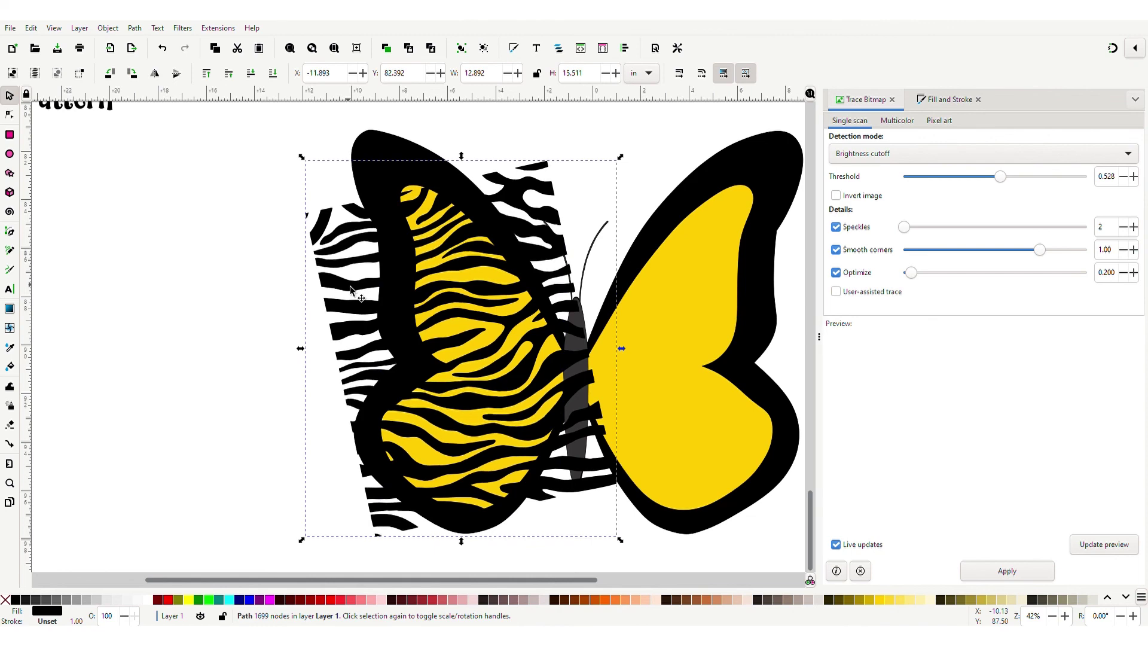
drag(350, 286, 17, 289)
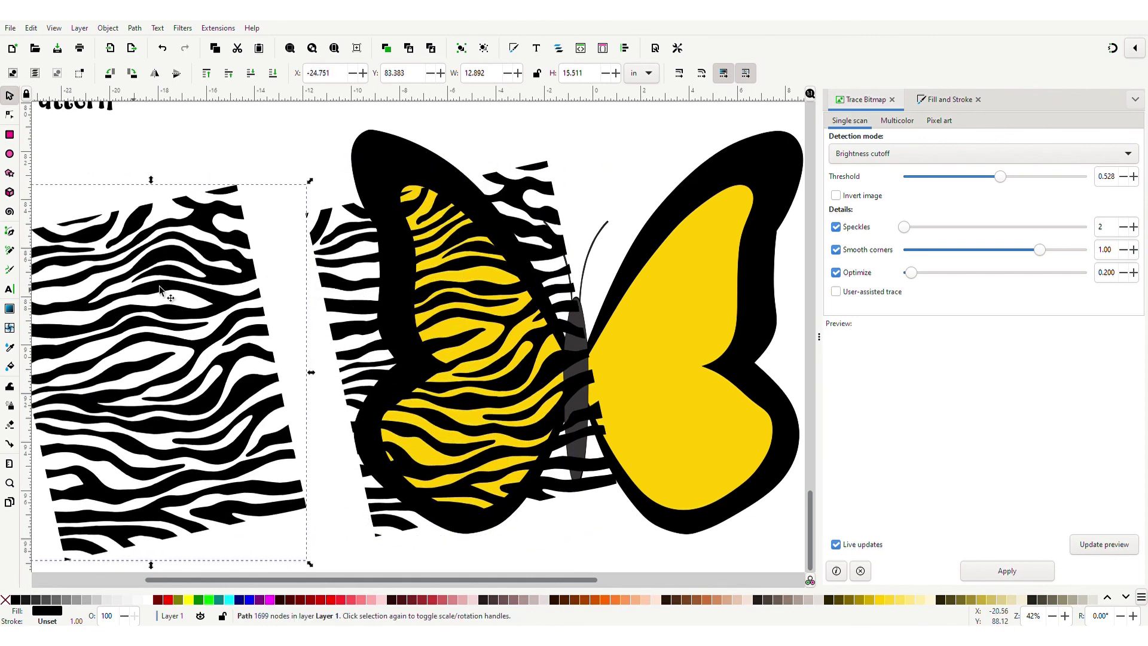
click(417, 190)
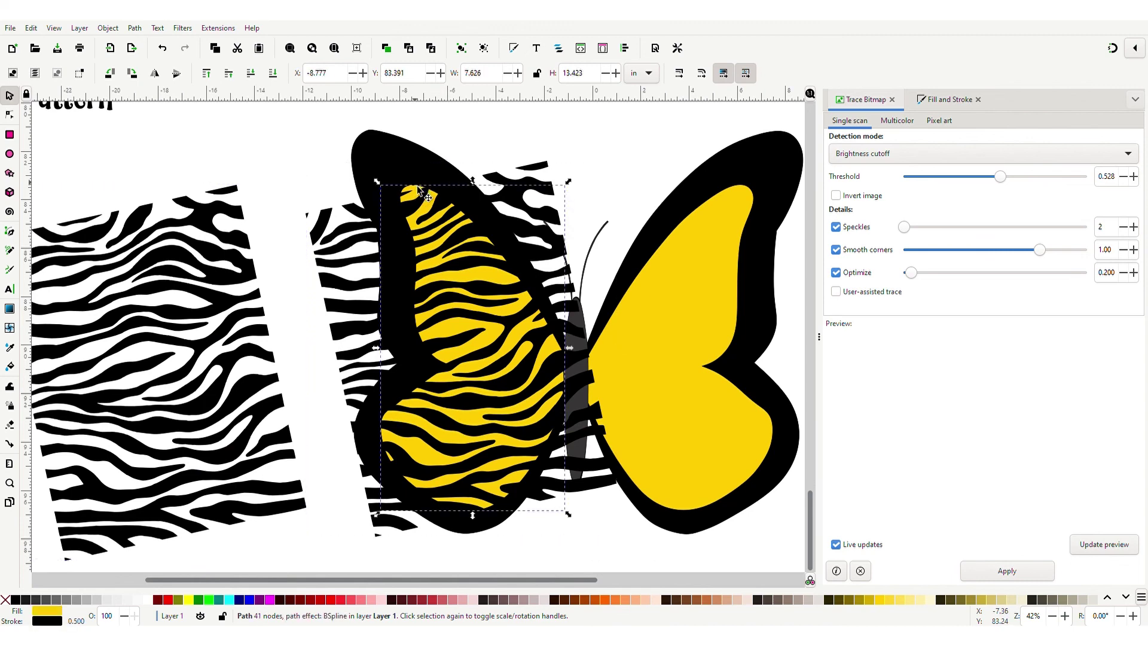
Step: Clip the yellow inner left wing path with the zebra pattern lying over it
shift+click(369, 221)
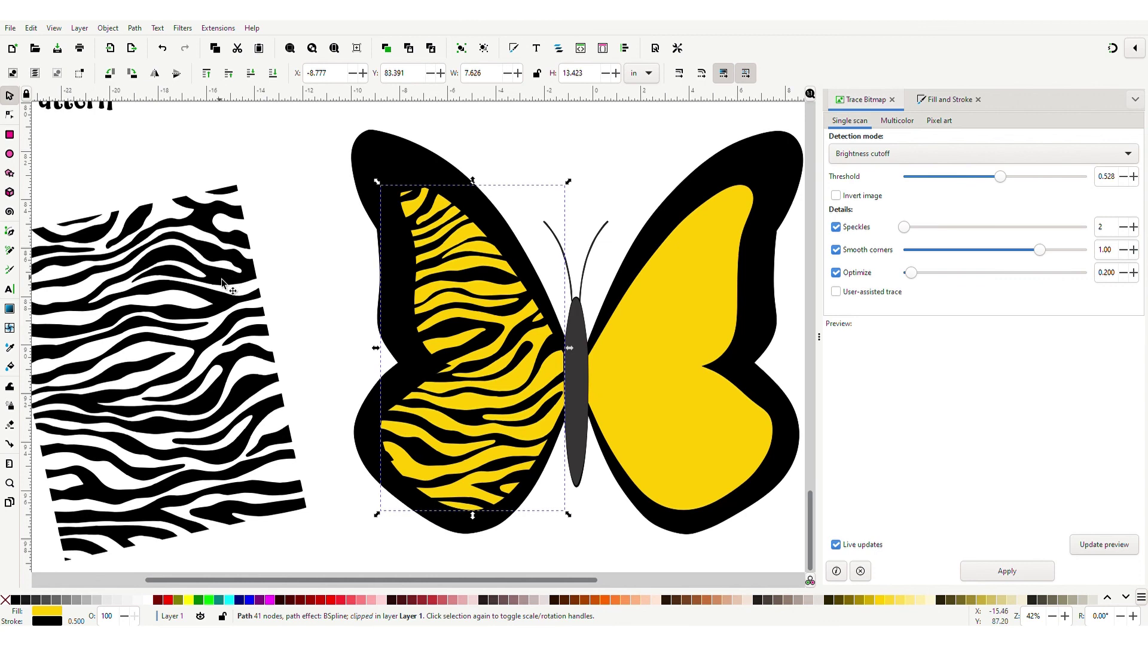
Step: Rotate the spare zebra pattern to lean the opposite way and place it over the butterfly's right wing at about X -1.504, Y 82.661 in
drag(221, 282, 295, 228)
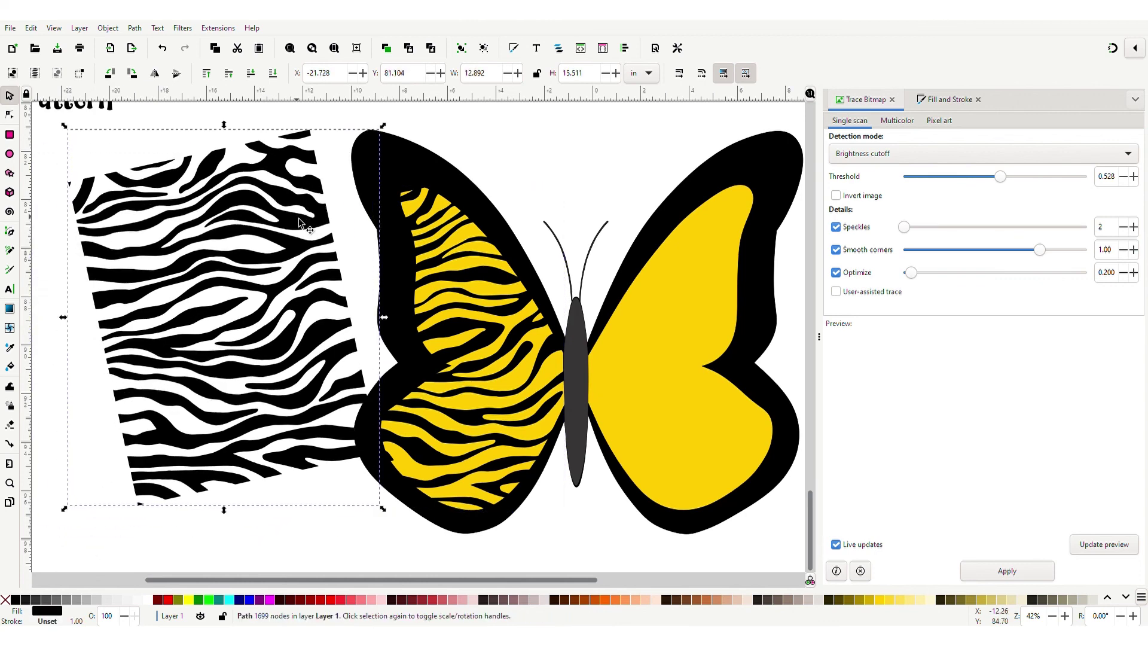
click(145, 494)
drag(65, 512, 25, 447)
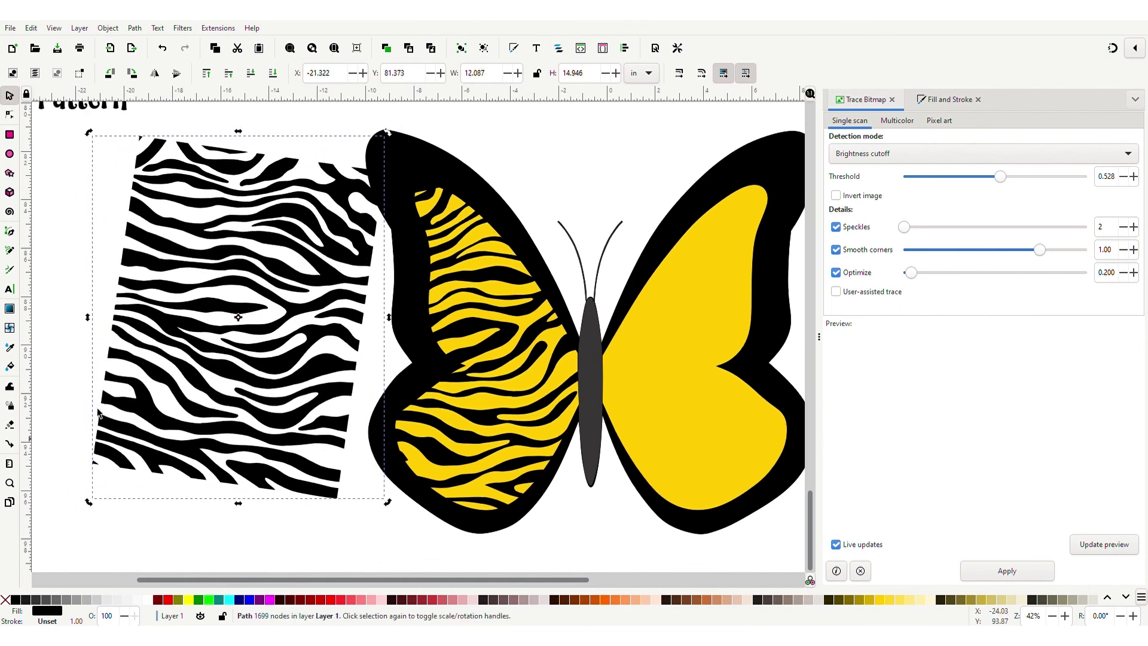
drag(196, 333, 678, 360)
scroll(340, 353, right, 10)
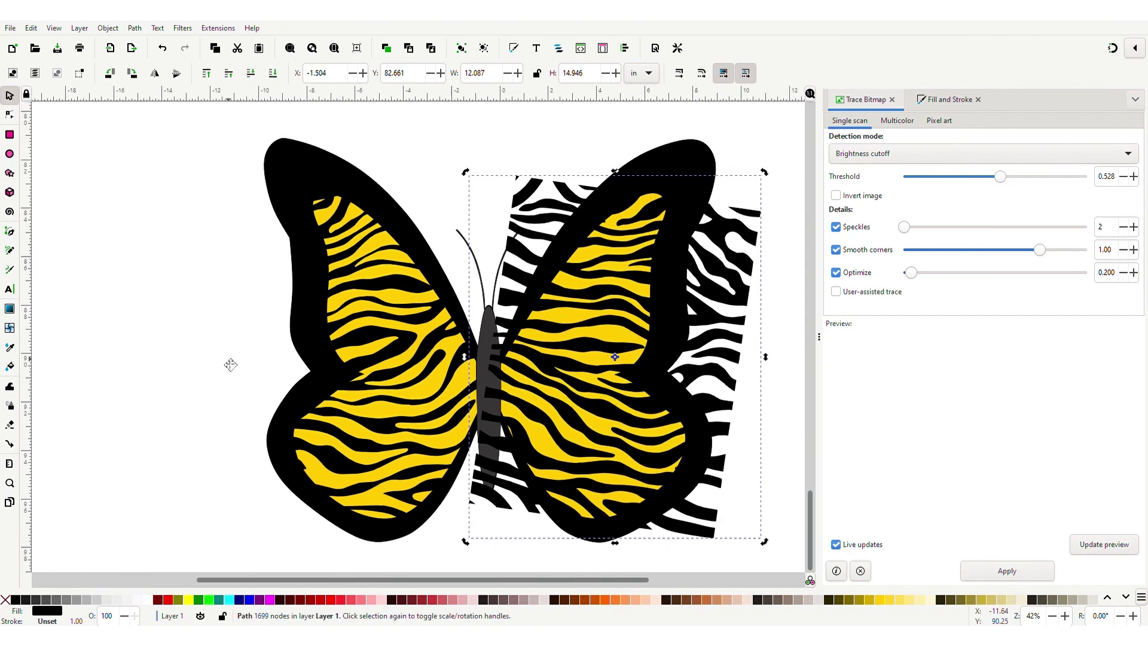
Step: Clip the yellow inner right wing path with the zebra pattern lying over it, and clear the selection
scroll(543, 210, up, 3)
click(616, 204)
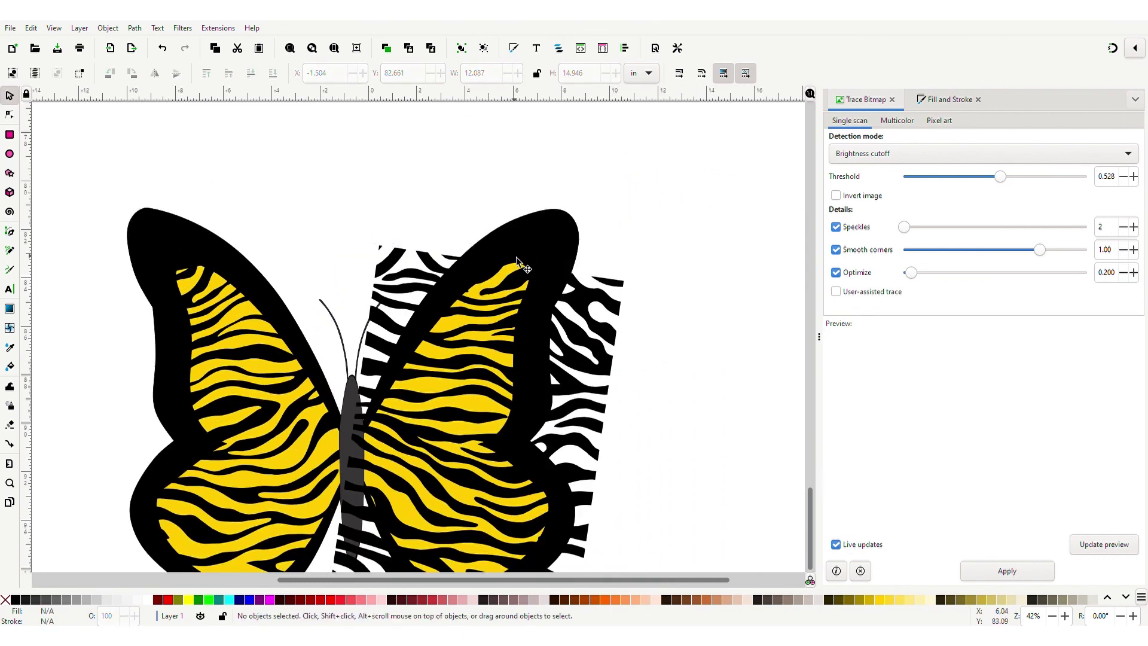
click(519, 269)
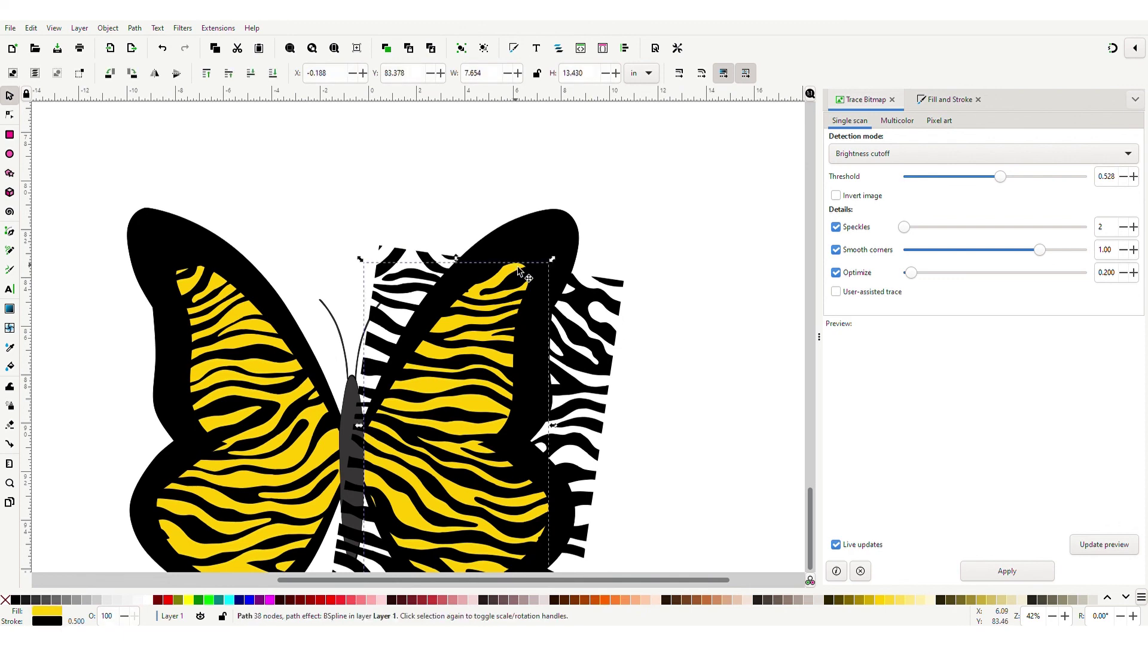
shift+click(578, 305)
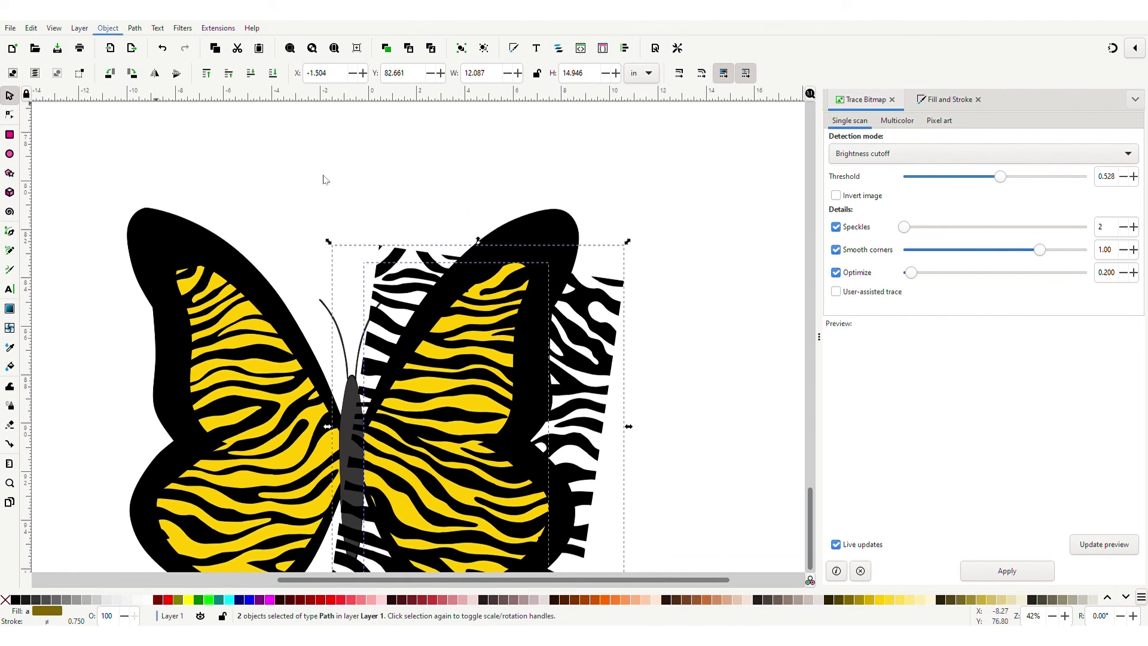
key(ctrl+alt+c)
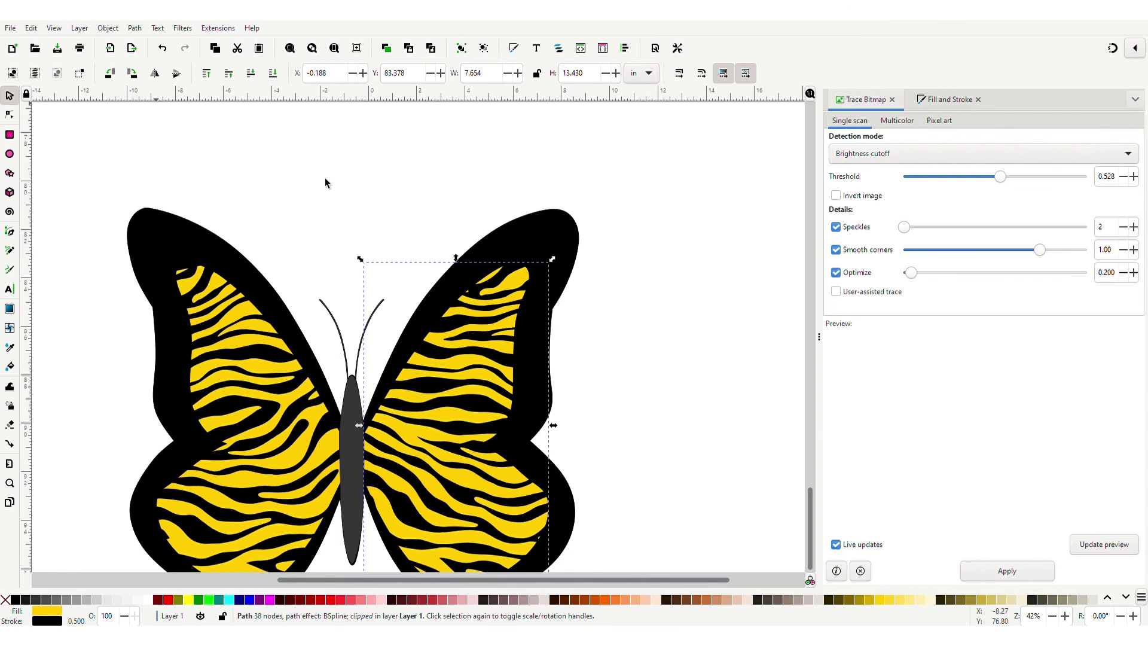
key(Escape)
Step: Select all parts of the zebra-striped butterfly and group them into one object
scroll(324, 177, down, 2)
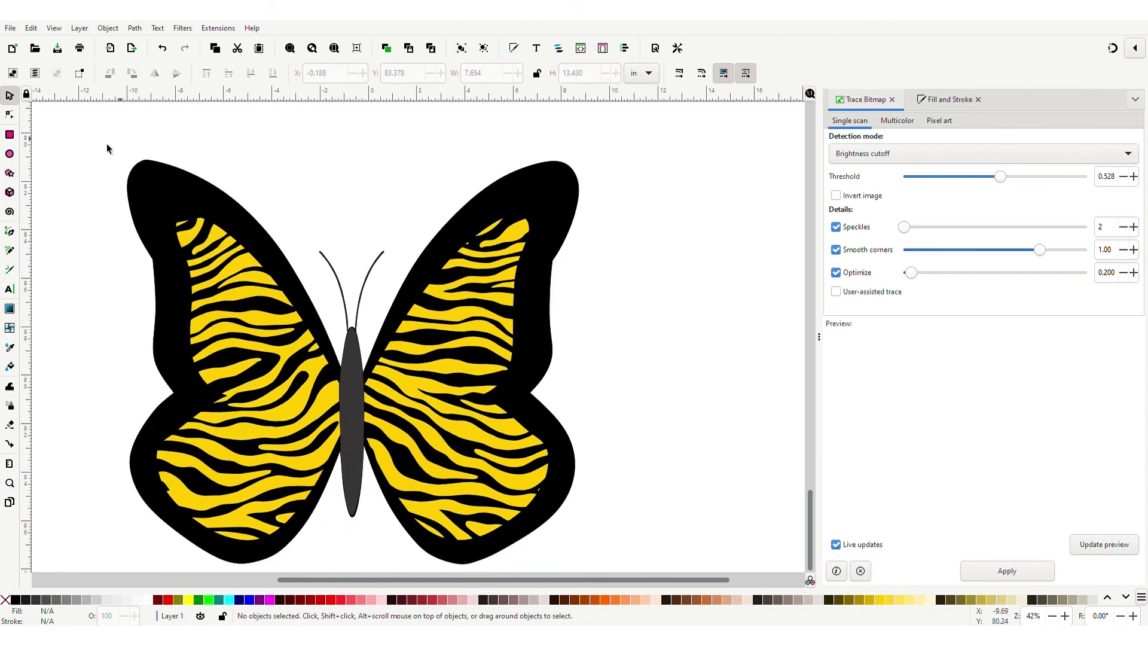
drag(71, 132, 608, 569)
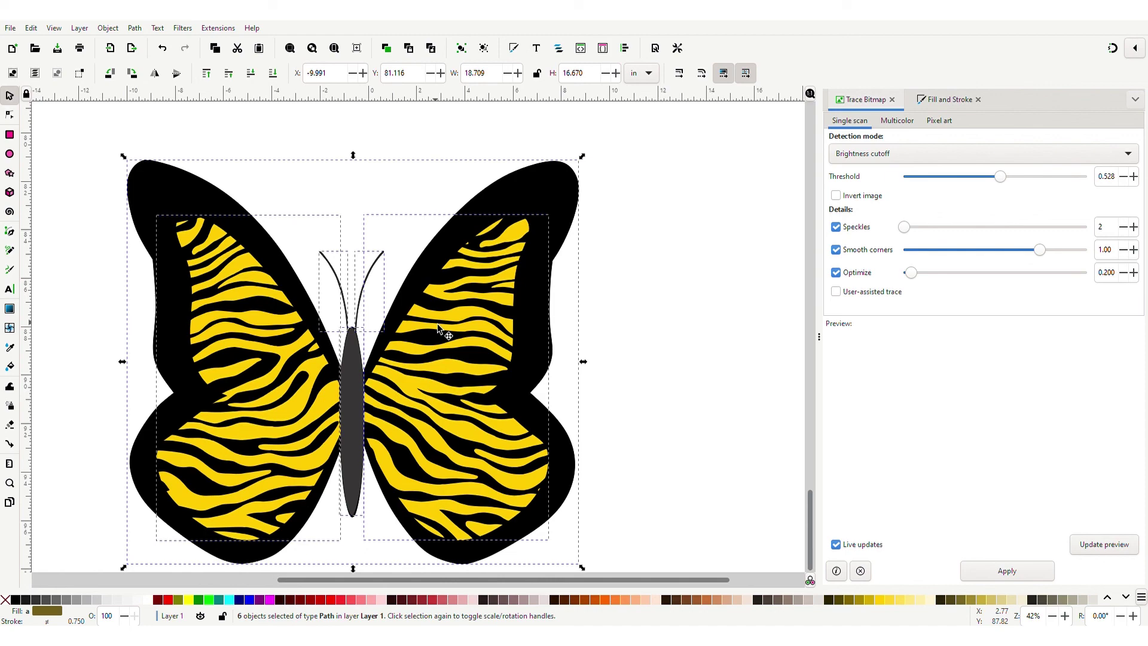
key(ctrl+g)
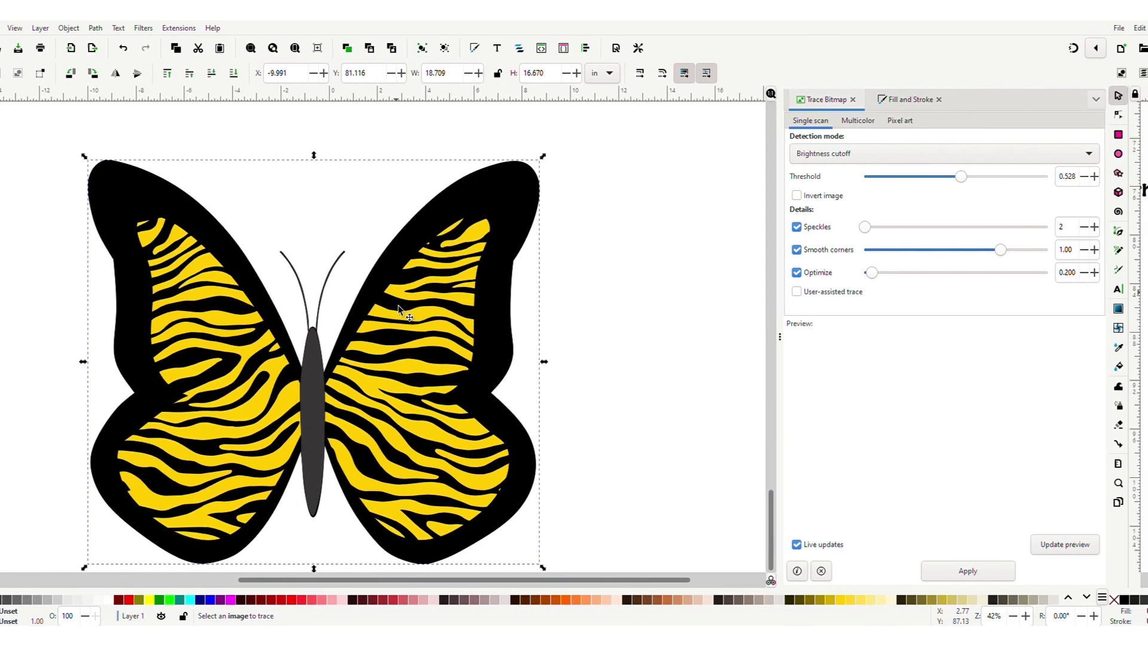
scroll(433, 279, up, 10)
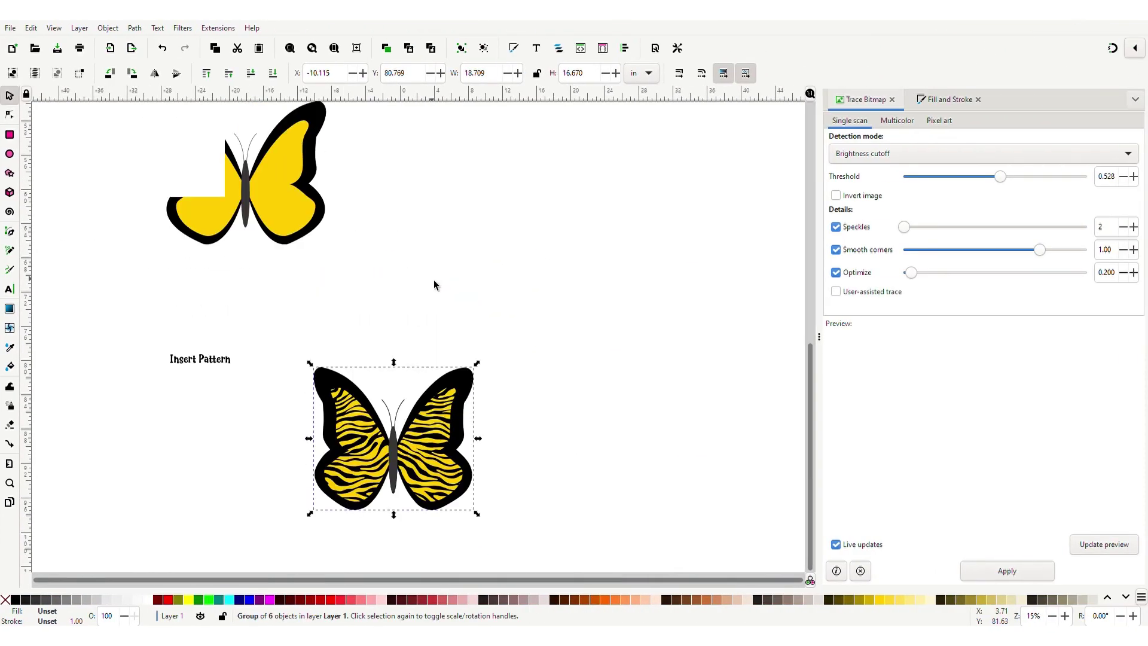